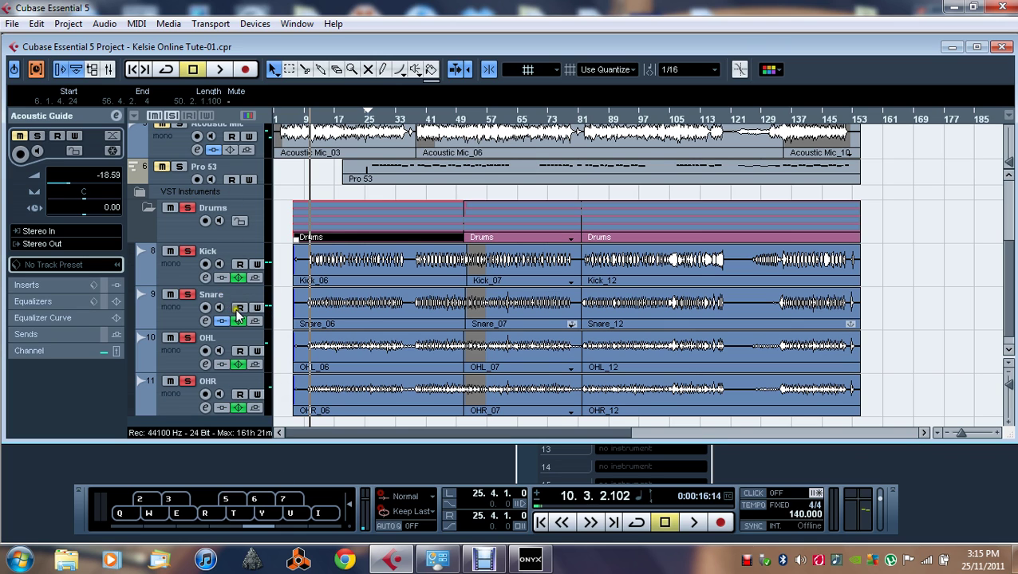
- Play back the soloed drum tracks to hear them, and stop playback
key(space)
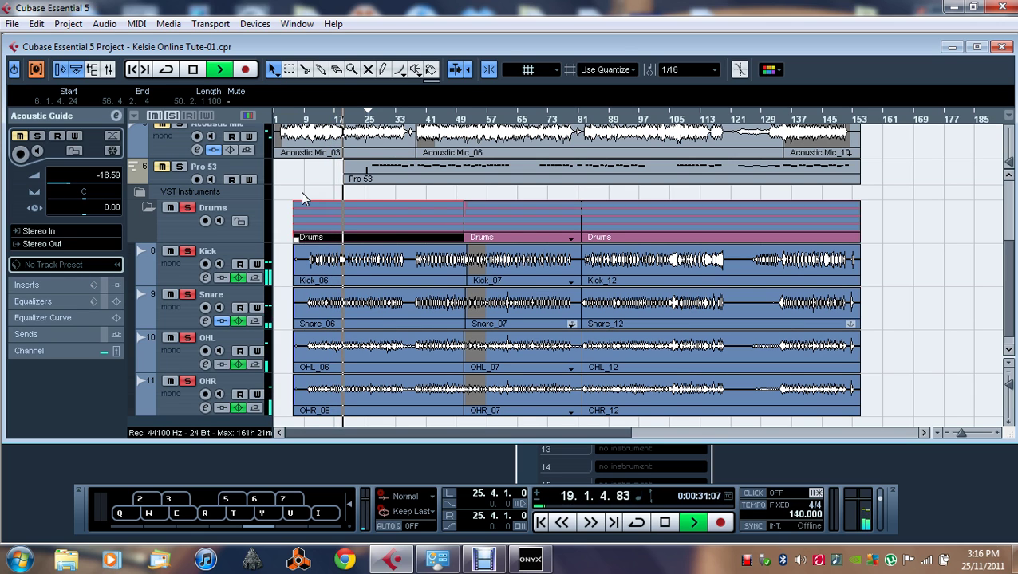
key(space)
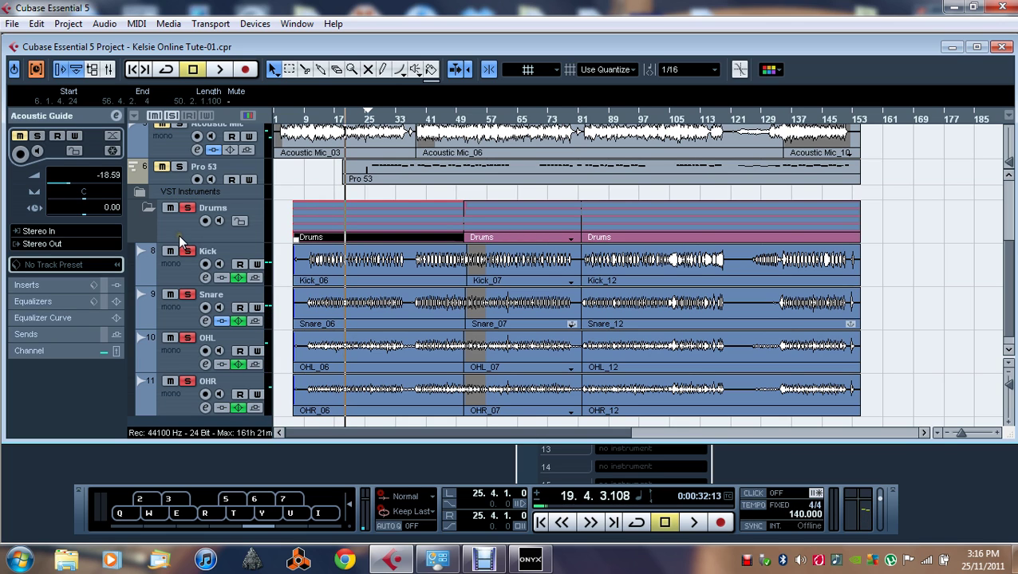
- Add one stereo group channel track to the project
click(78, 25)
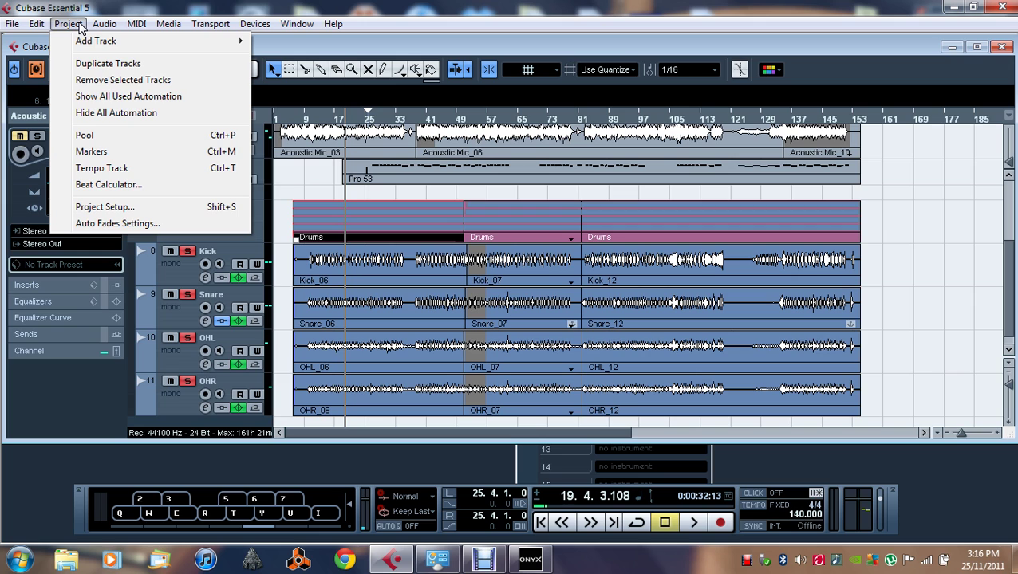
mouse_move(86, 40)
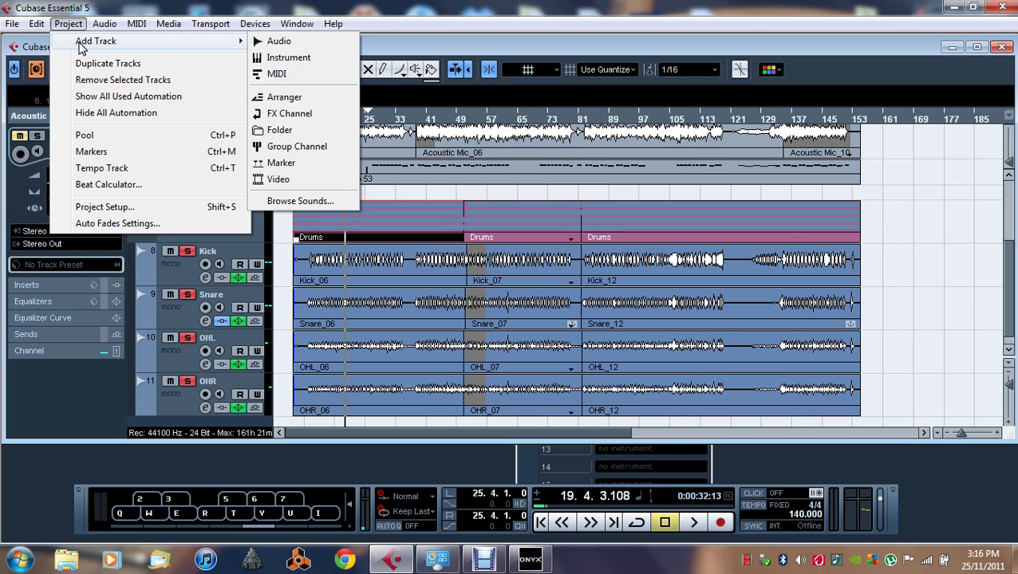
click(284, 146)
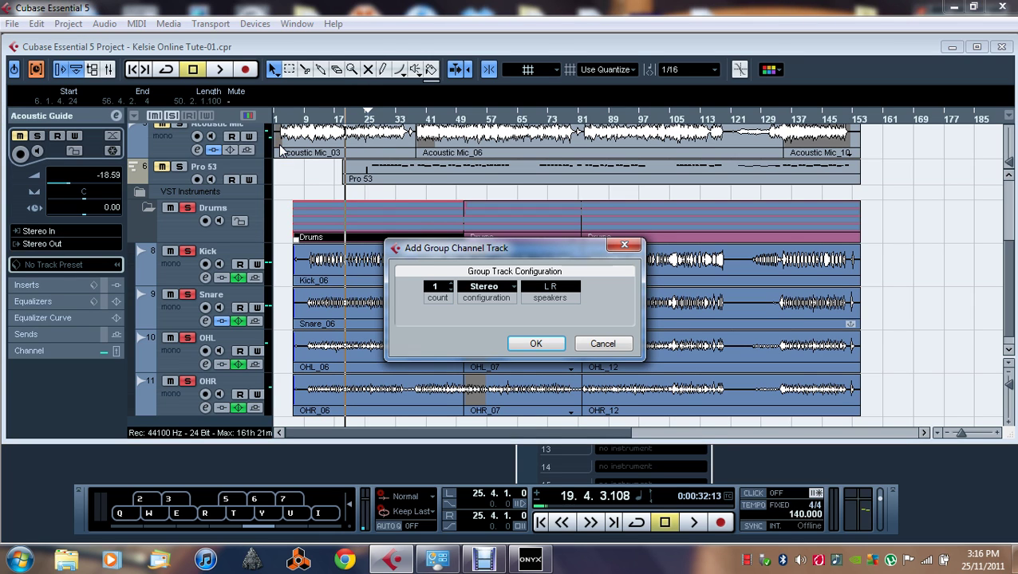
click(548, 351)
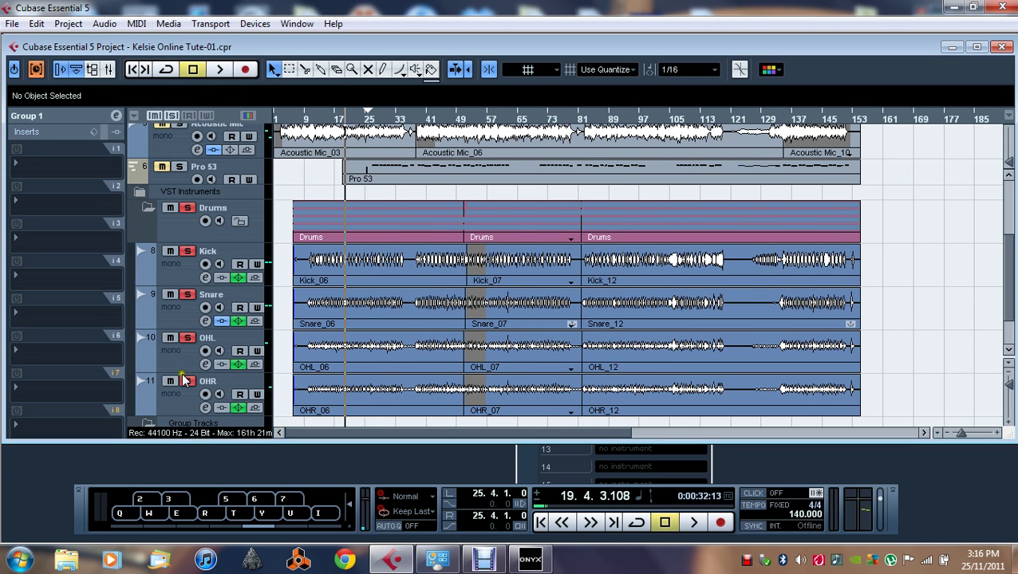
- Rename the new group channel track as Drum Group
scroll(182, 381, down, 2)
double_click(209, 380)
text(D)
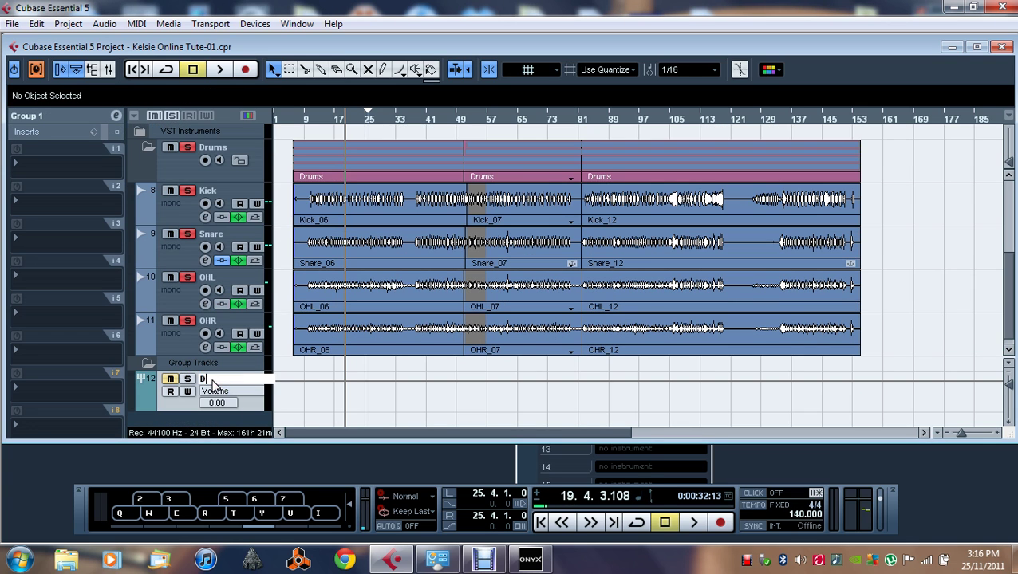
text(rum Group)
key(Return)
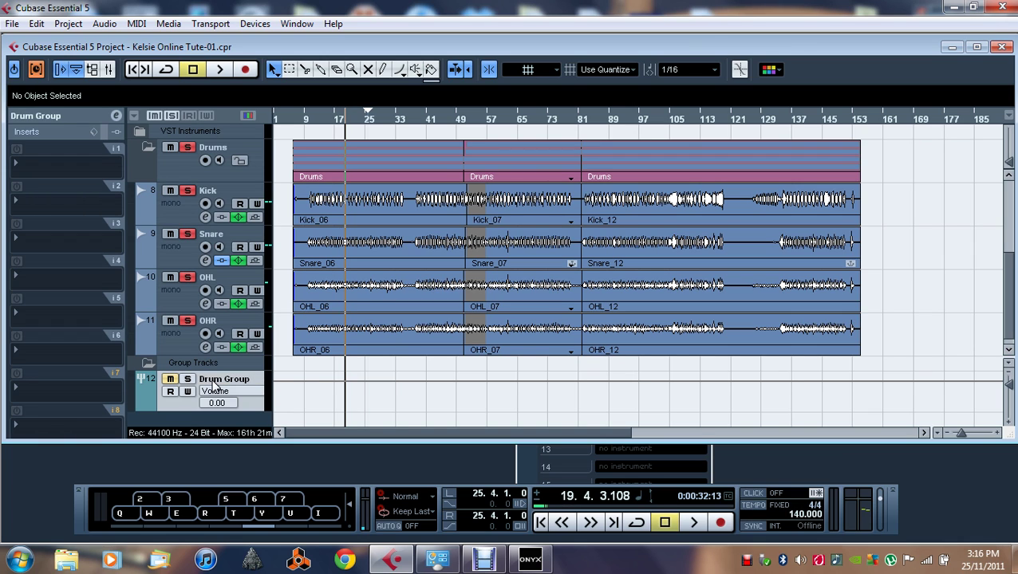
- Route the outputs of the Kick and Snare tracks to Drum Group
click(217, 191)
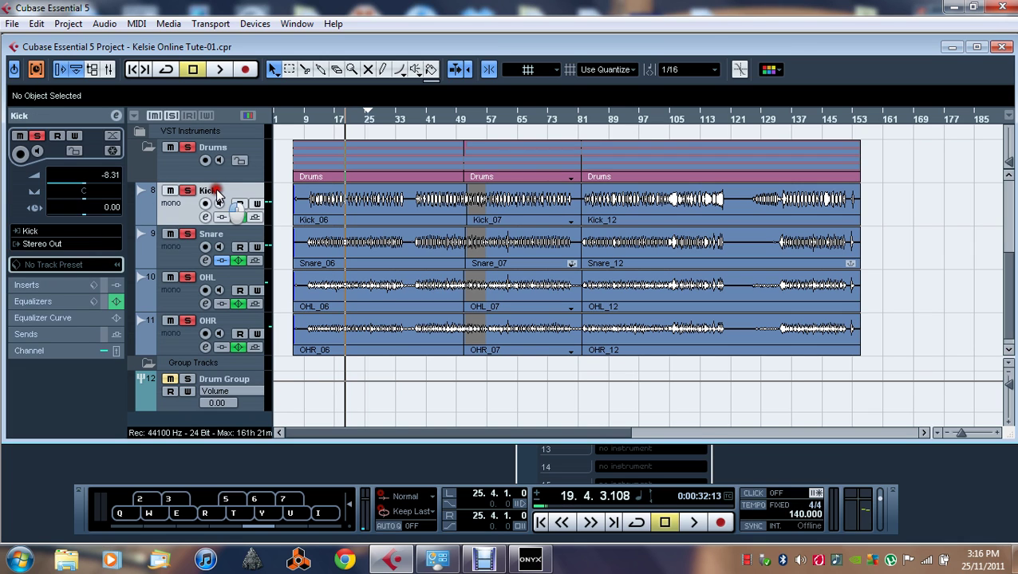
click(84, 249)
click(84, 337)
click(169, 259)
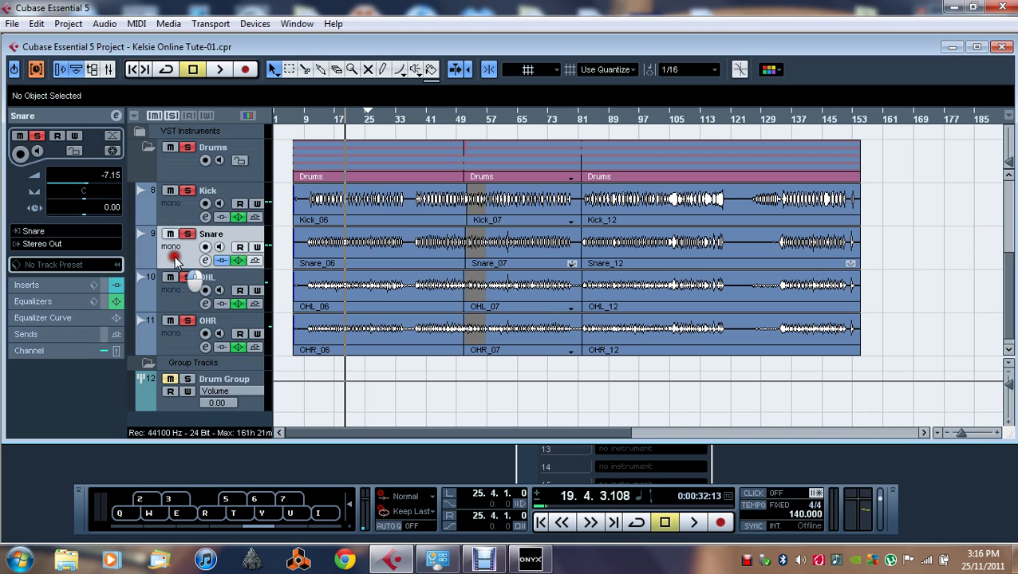
click(67, 247)
click(84, 337)
- Route the outputs of the OHL and OHR overhead tracks to Drum Group
click(180, 284)
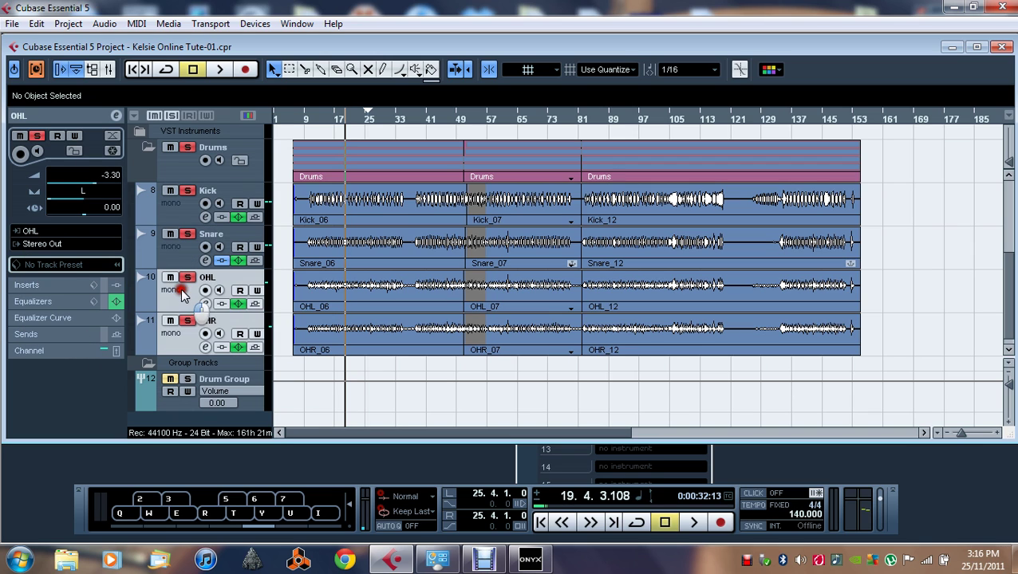
click(68, 244)
click(84, 337)
click(180, 339)
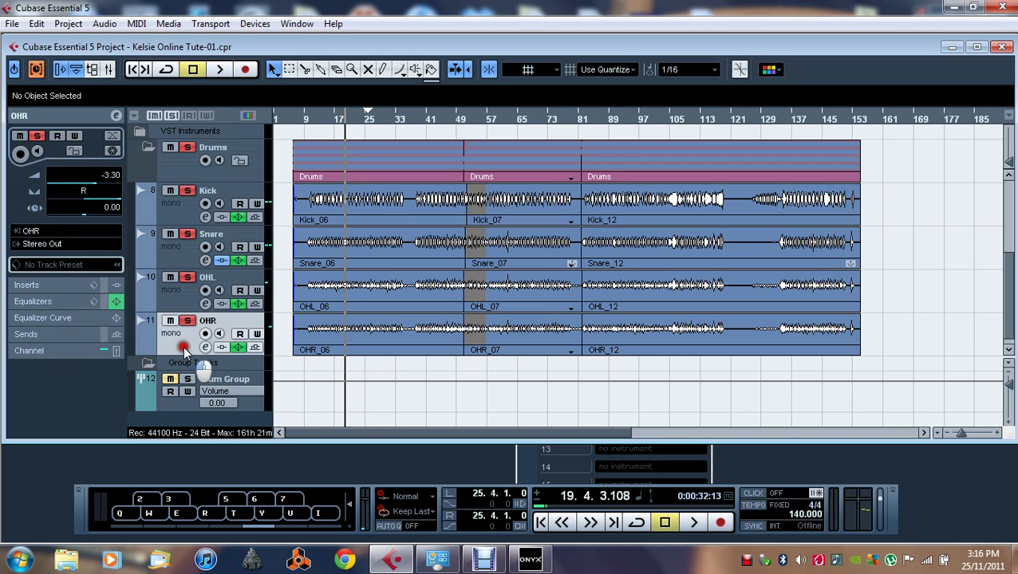
click(67, 244)
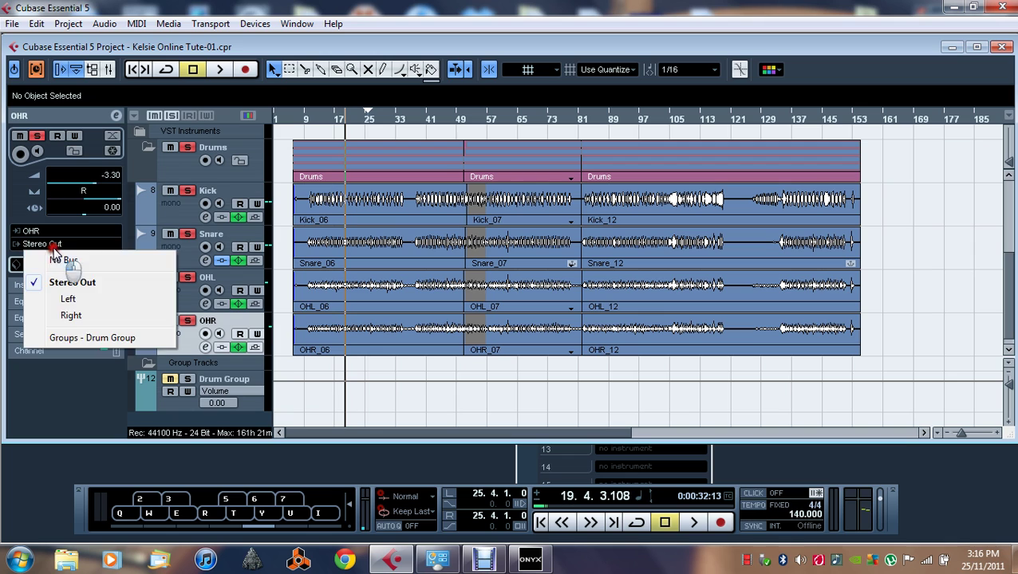
click(84, 338)
- Unmute the Drum Group track during playback, toggle its mute to compare the sound, leave it unmuted and stop
key(space)
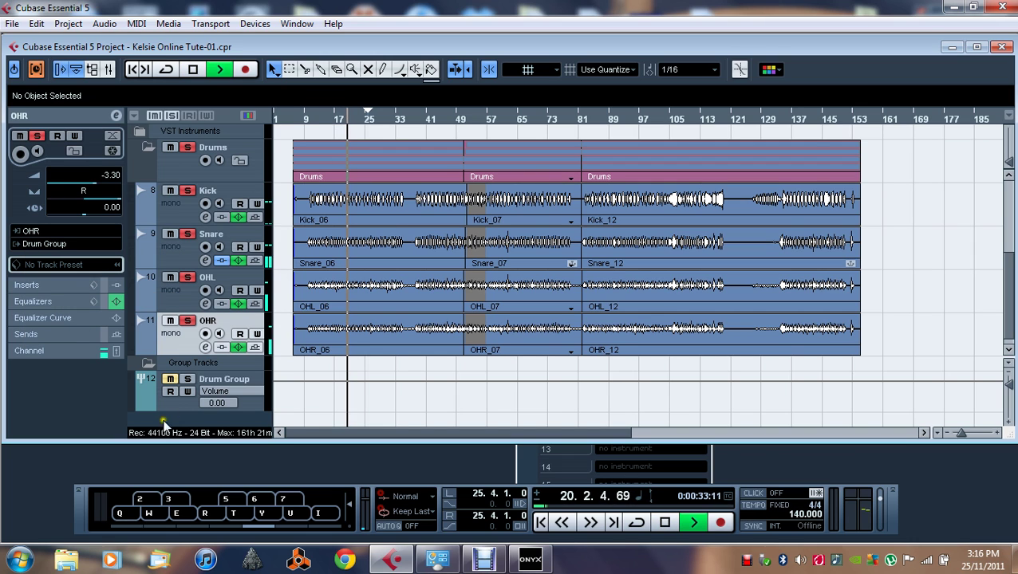
click(172, 381)
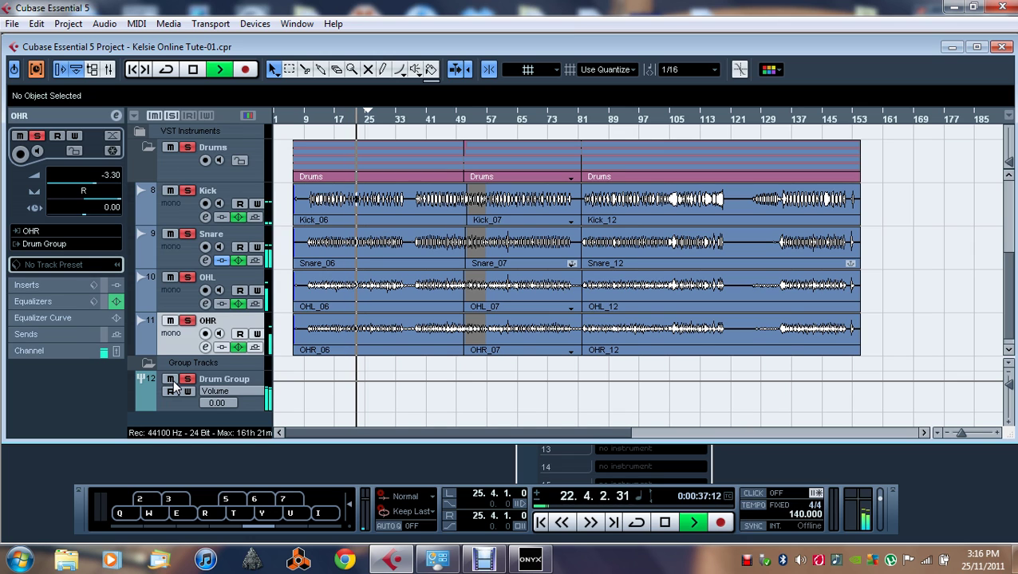
click(172, 381)
click(170, 379)
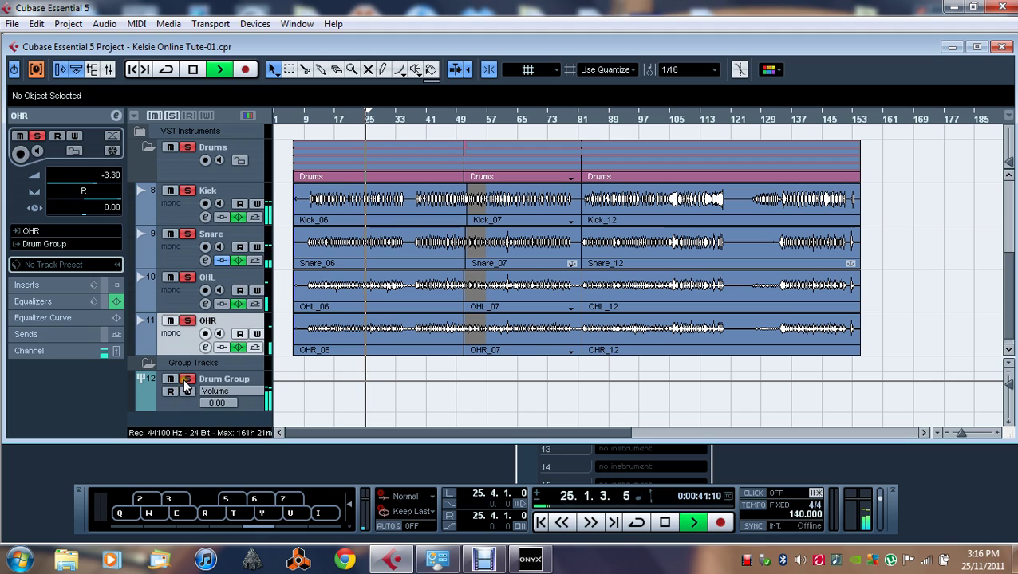
key(space)
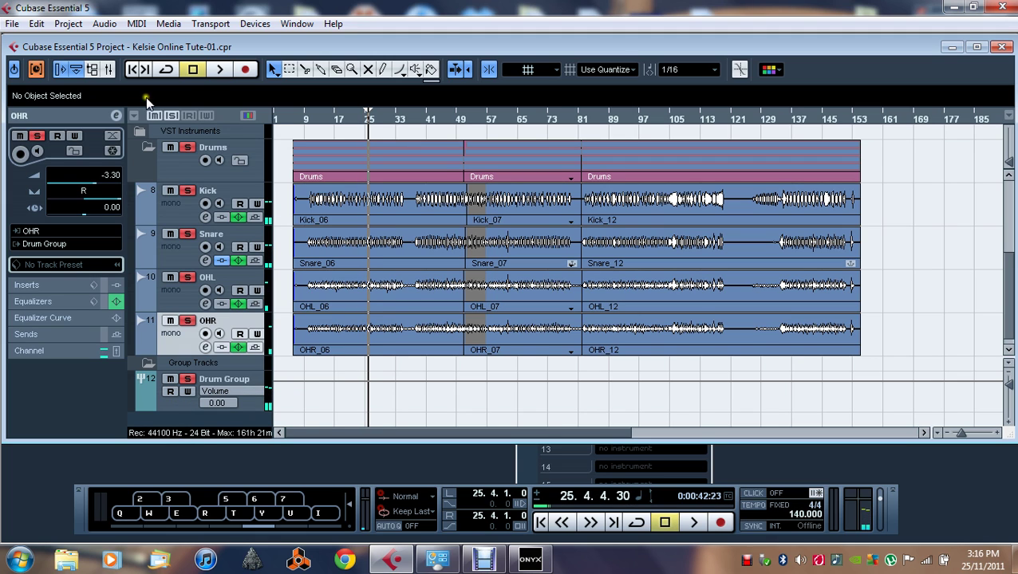
- Add a stereo FX channel track with the Modern Freeware effect ModernSeventhSign
click(69, 24)
mouse_move(75, 43)
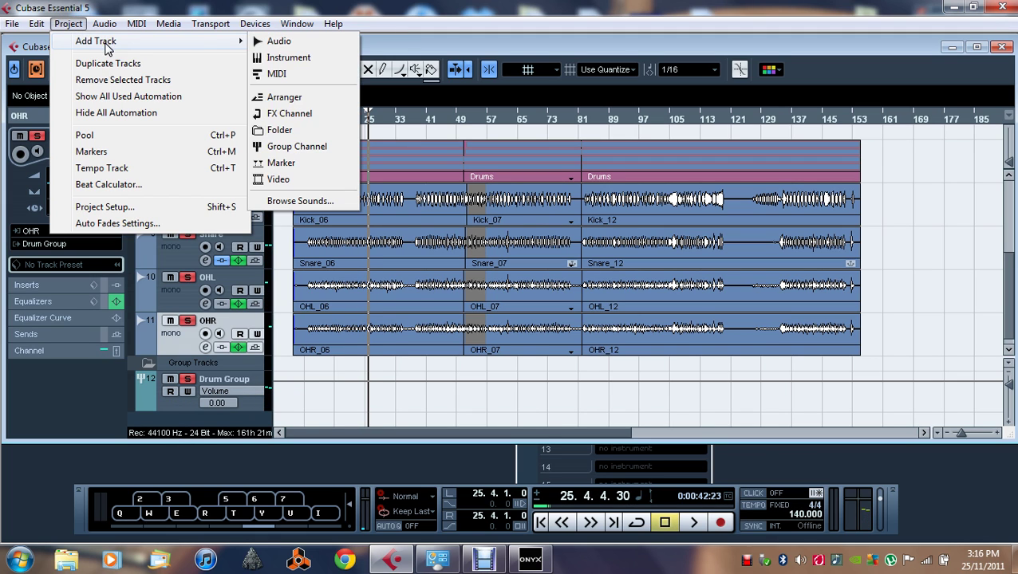
click(296, 114)
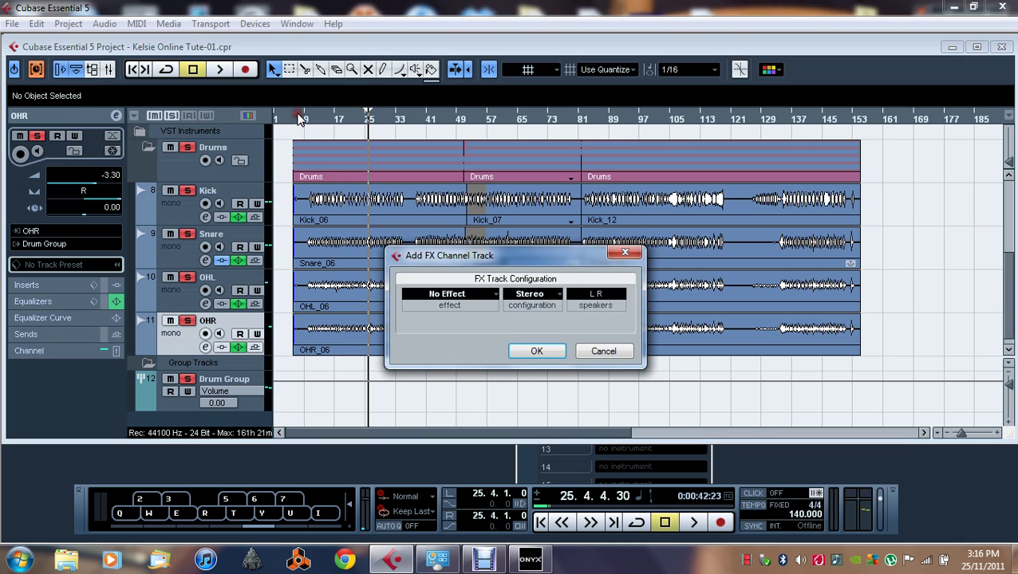
click(464, 300)
mouse_move(501, 275)
mouse_move(514, 233)
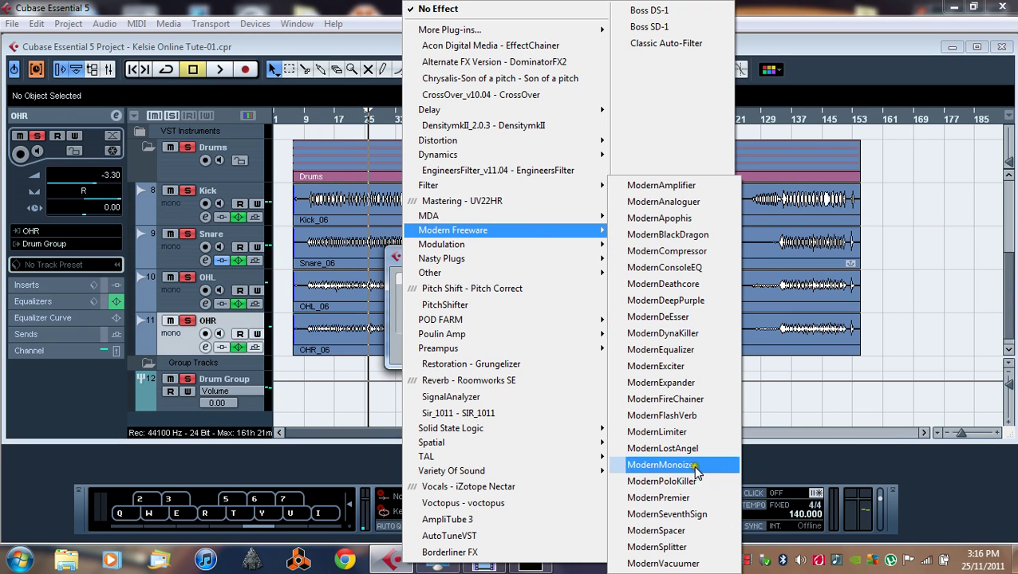
click(696, 515)
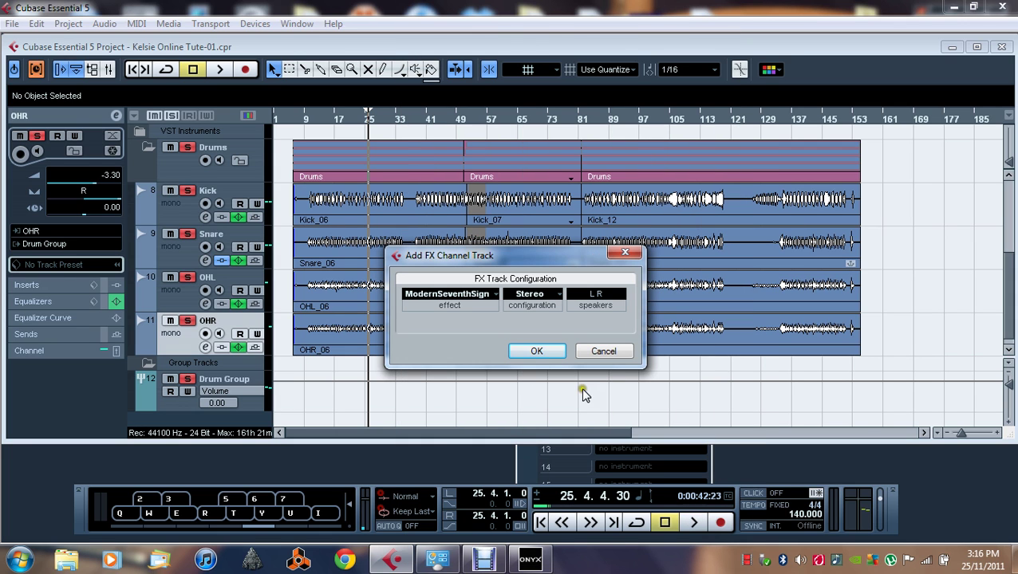
click(536, 351)
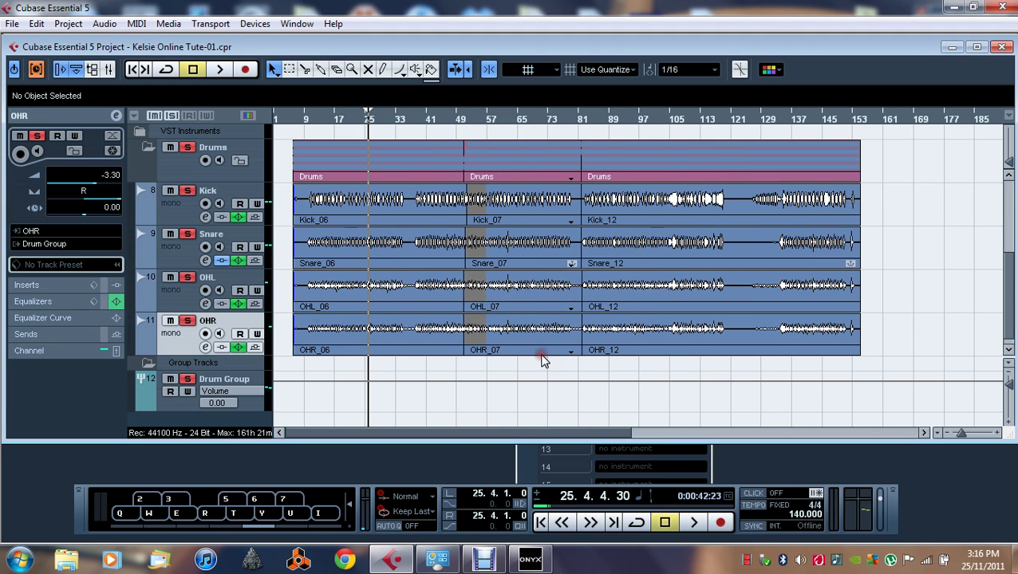
- Move the ModernSeventhSign plug-in window down so it no longer covers the Kick and Snare tracks
drag(542, 166, 523, 158)
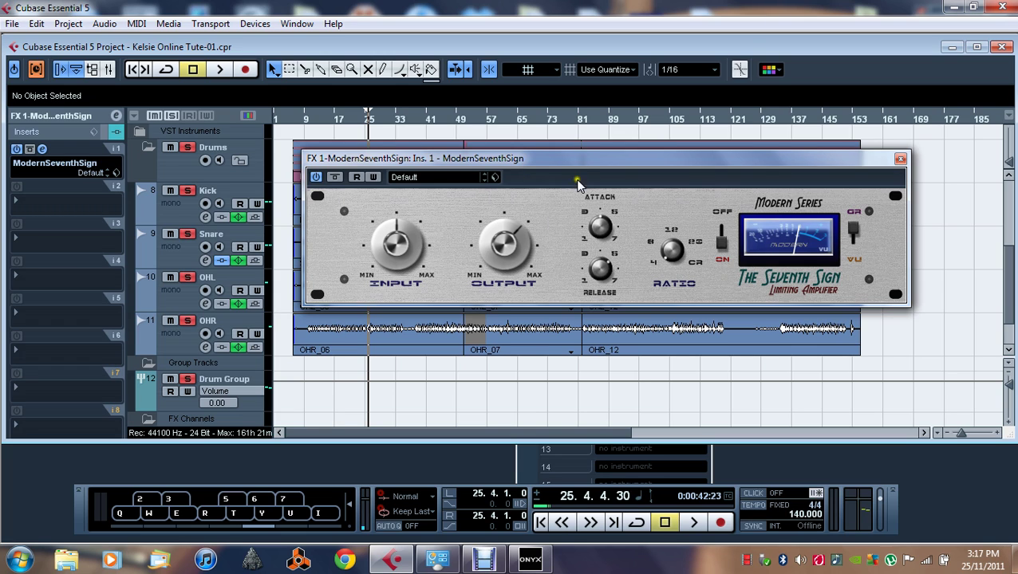
drag(571, 163, 563, 140)
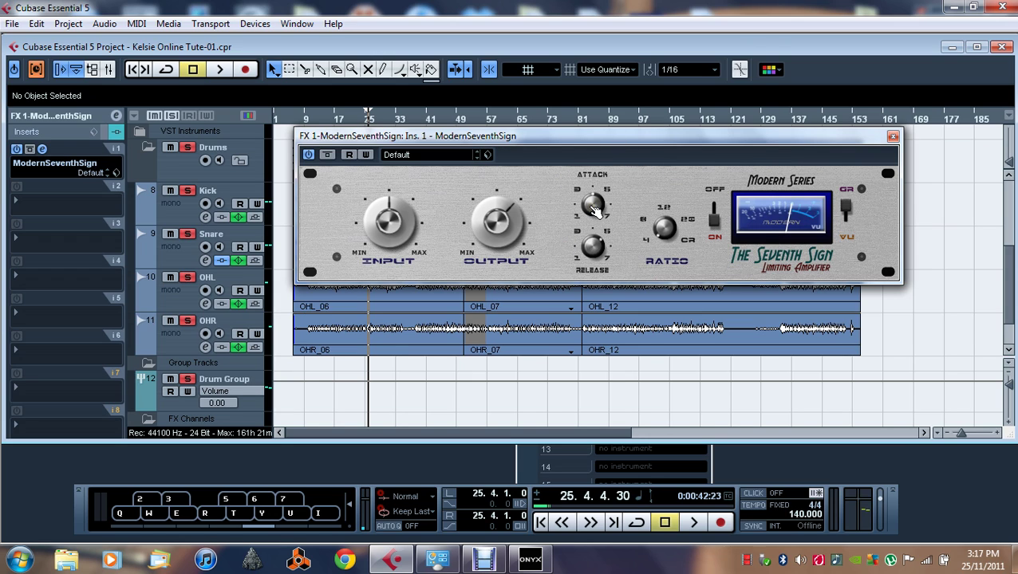
drag(595, 209, 580, 153)
drag(575, 83, 595, 209)
drag(434, 136, 496, 300)
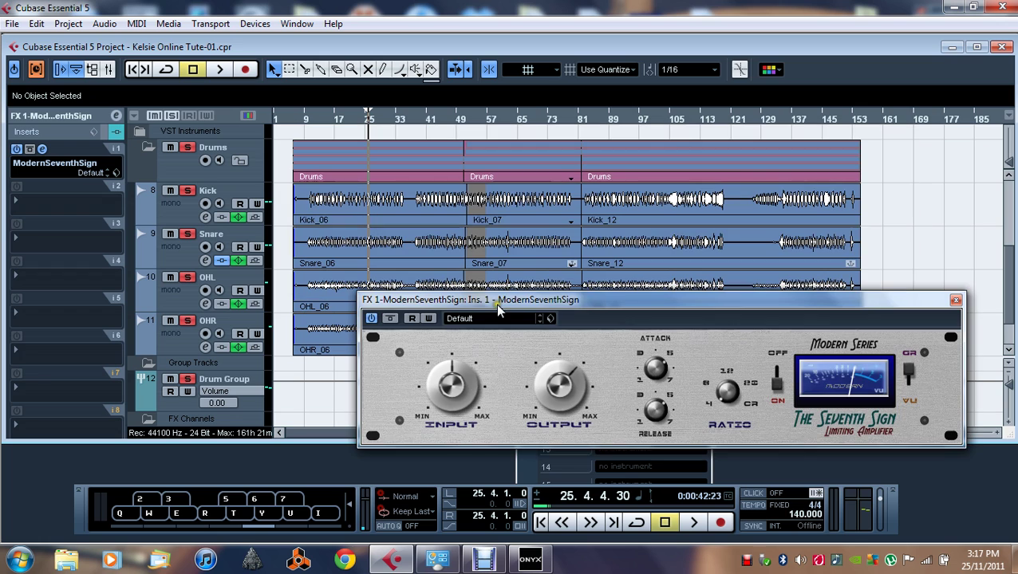
- Assign the Drum Group's first send to FX 1-ModernSeventhSign
click(232, 381)
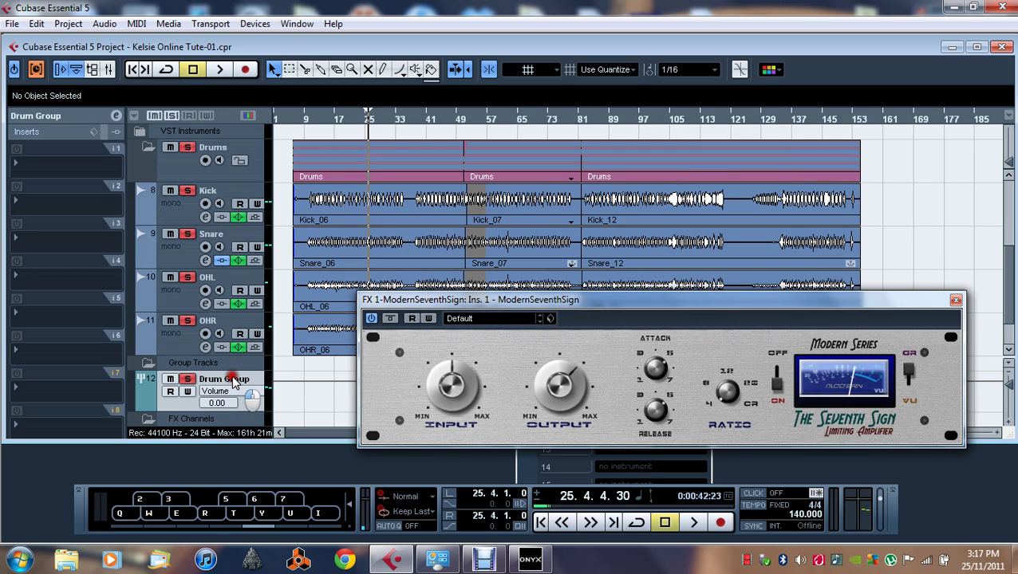
click(68, 117)
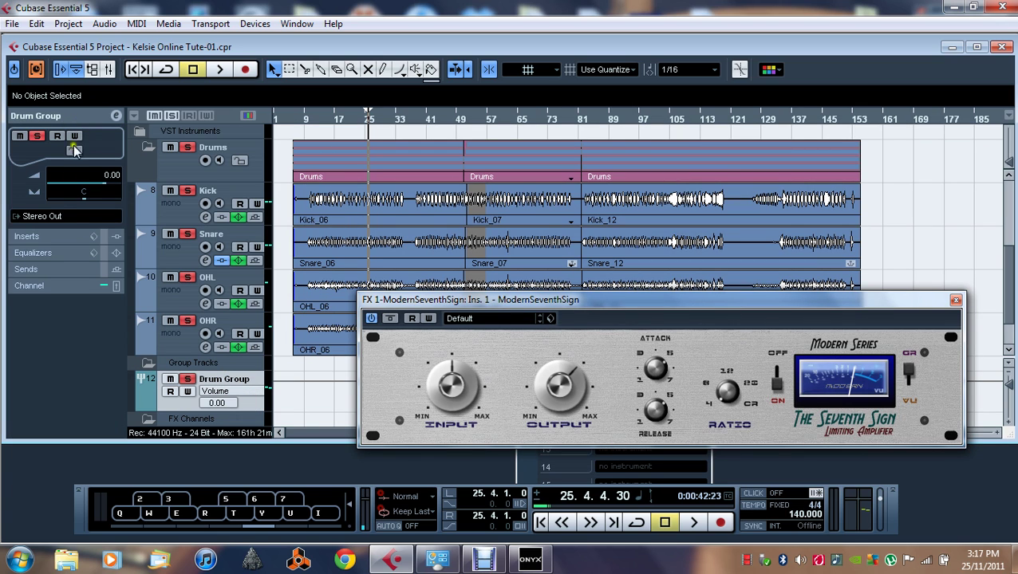
click(32, 269)
click(43, 200)
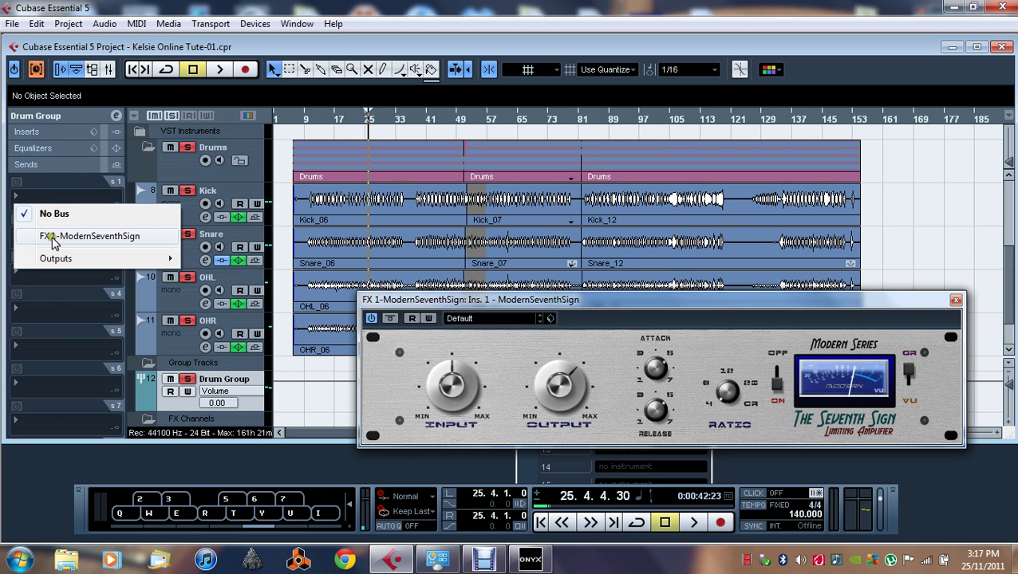
click(51, 237)
- Rename the ModernSeventhSign FX channel track as Drum Compress
scroll(188, 396, down, 2)
double_click(233, 364)
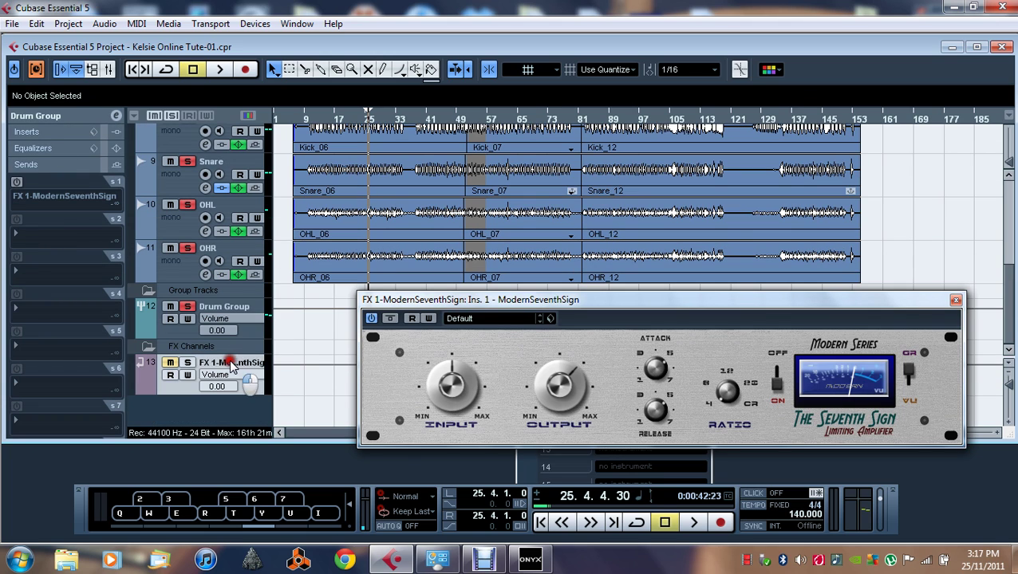
text(Drum Compress)
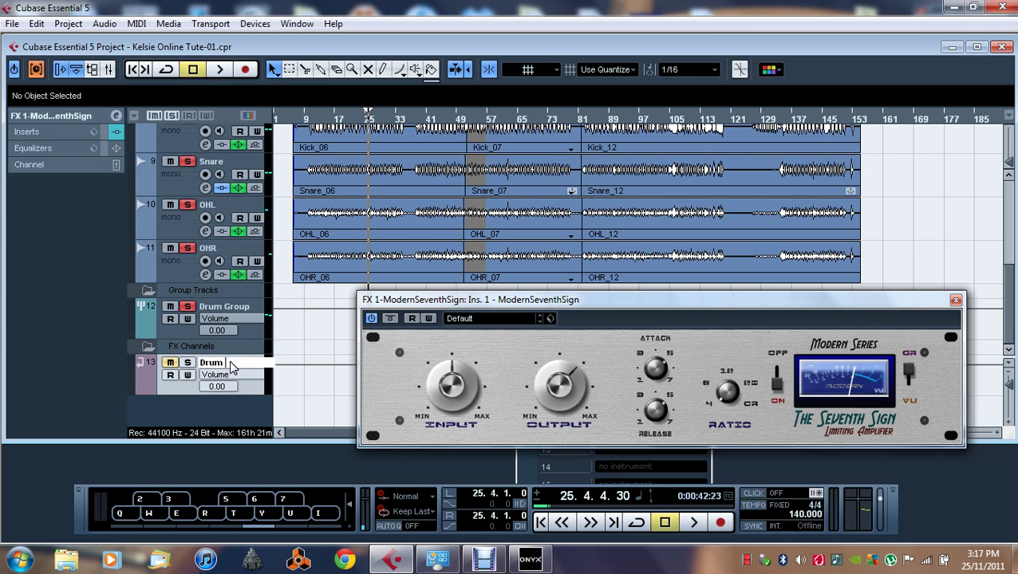
key(Return)
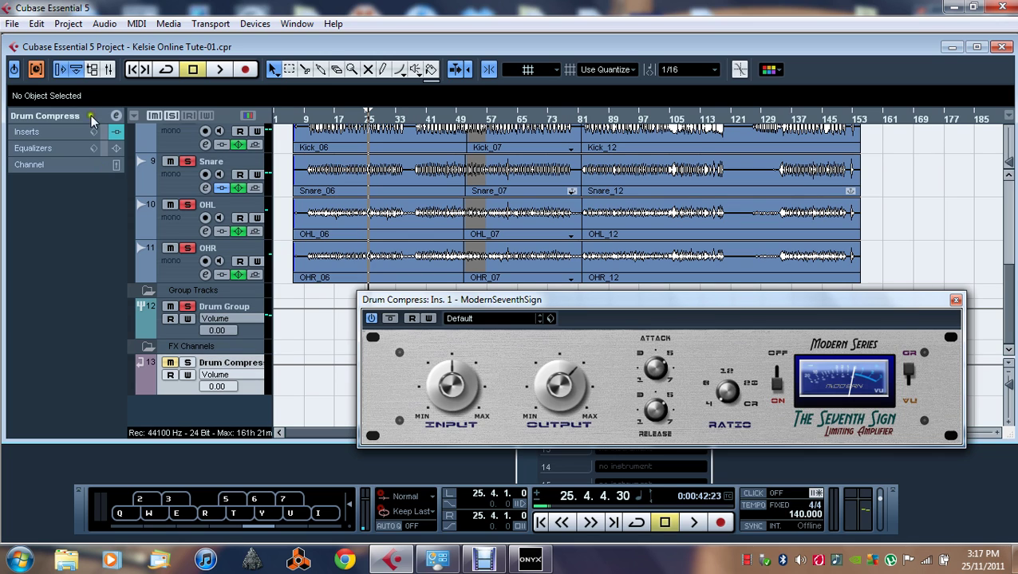
- Activate the Drum Group's first send to Drum Compress and unmute the Drum Compress FX channel
click(220, 313)
click(16, 182)
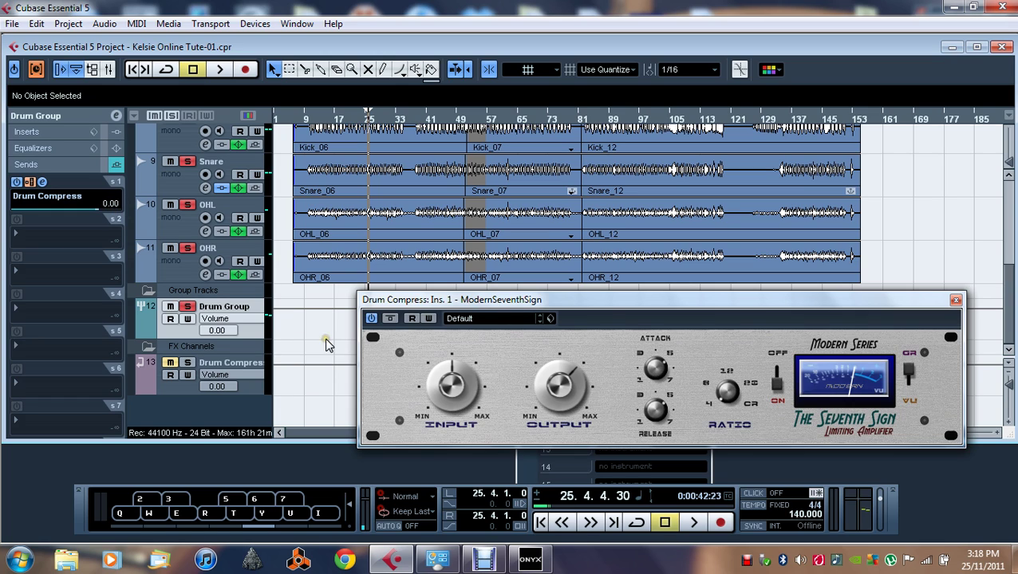
click(258, 363)
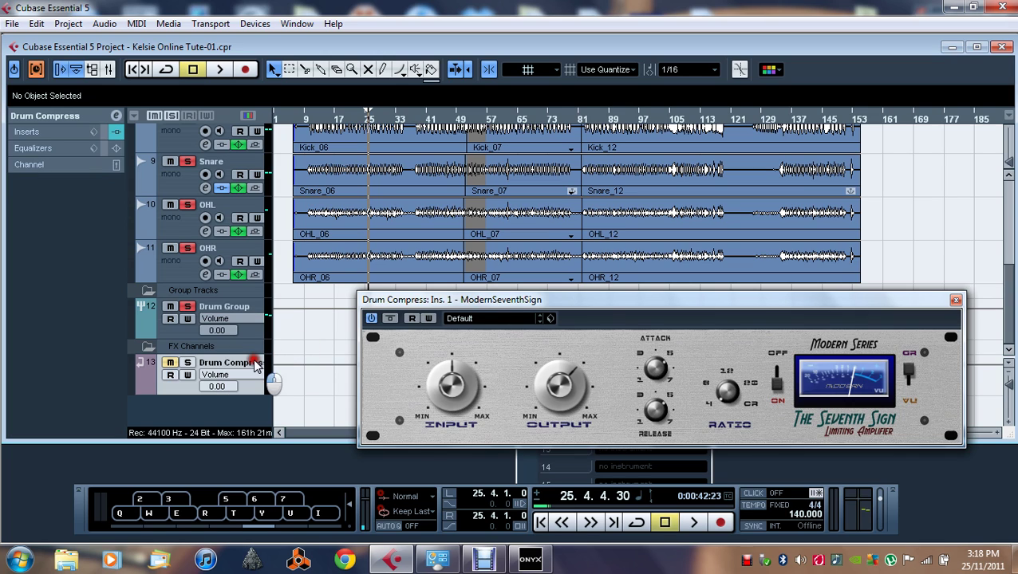
click(234, 309)
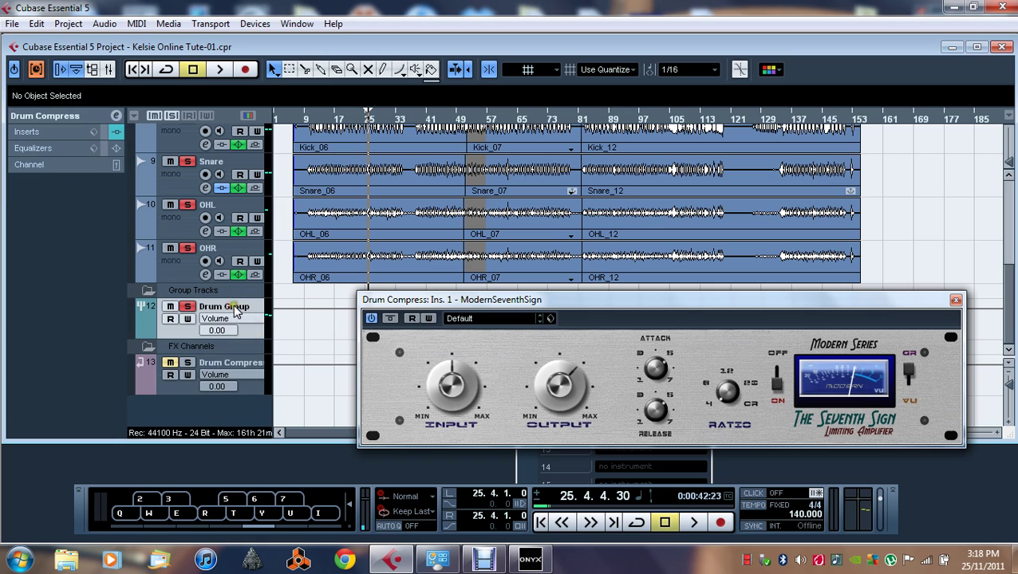
click(170, 362)
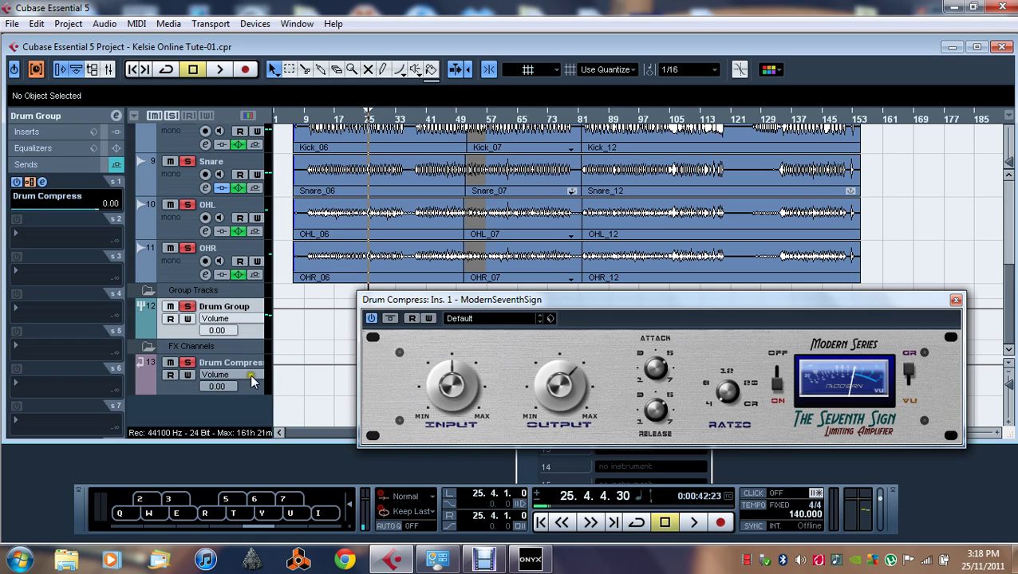
- Start playback from about bar 11 and pull the Drum Group volume all the way down to -∞
click(313, 116)
key(space)
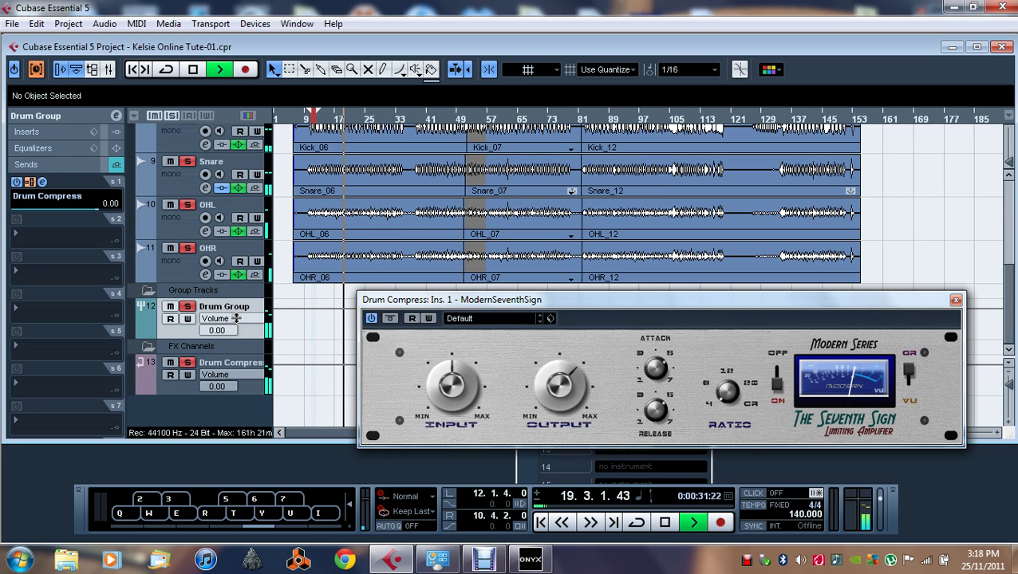
click(67, 116)
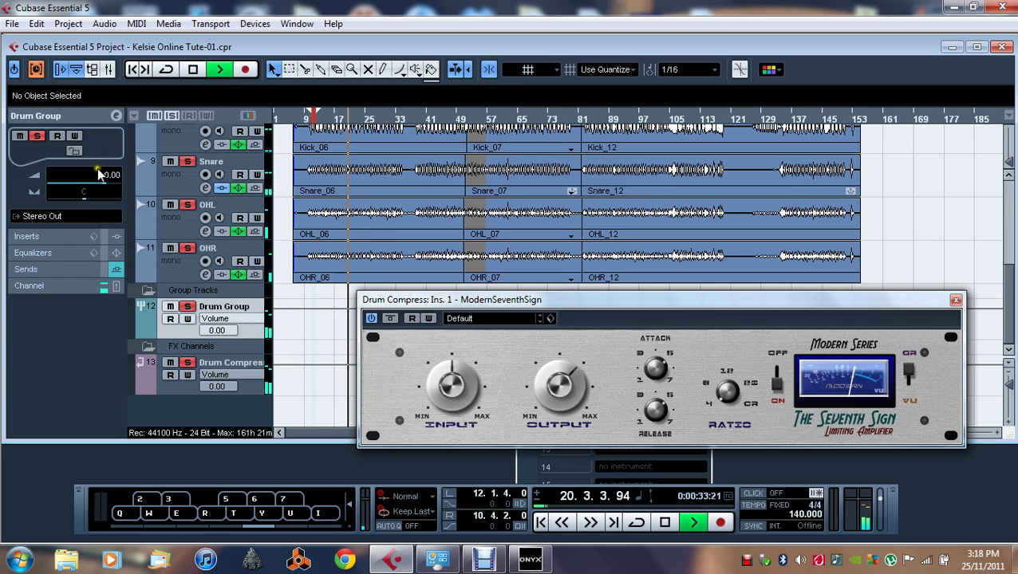
drag(99, 174, 48, 176)
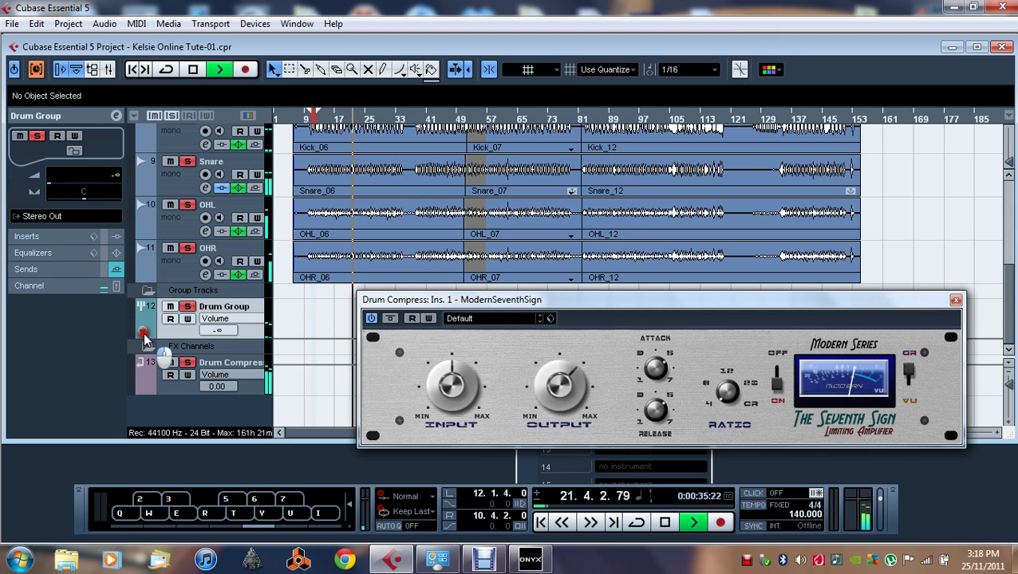
- Raise the ModernSeventhSign input to about two o'clock and lower its output to about twelve o'clock while listening to Drum Compress
click(230, 365)
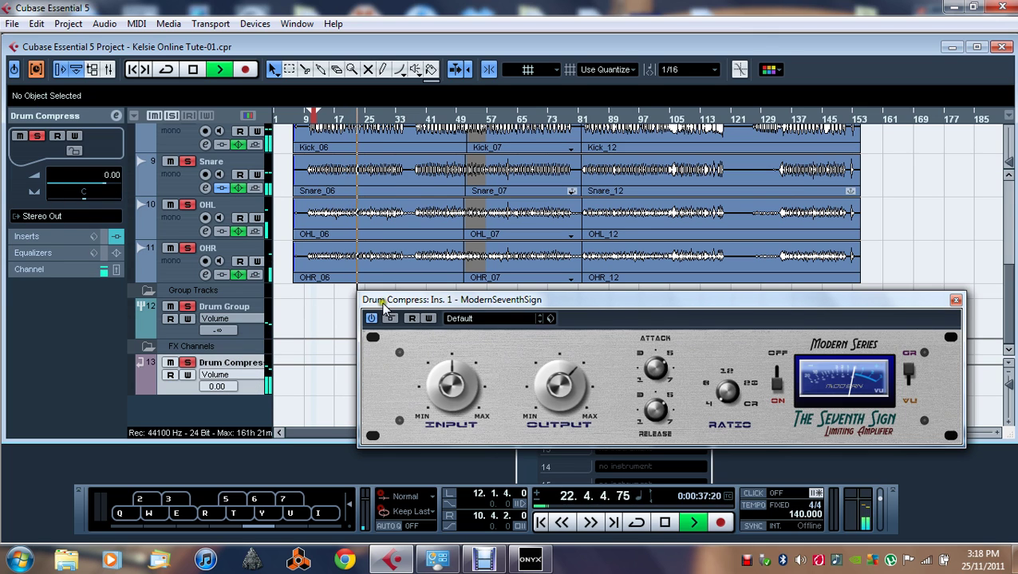
drag(429, 311, 311, 177)
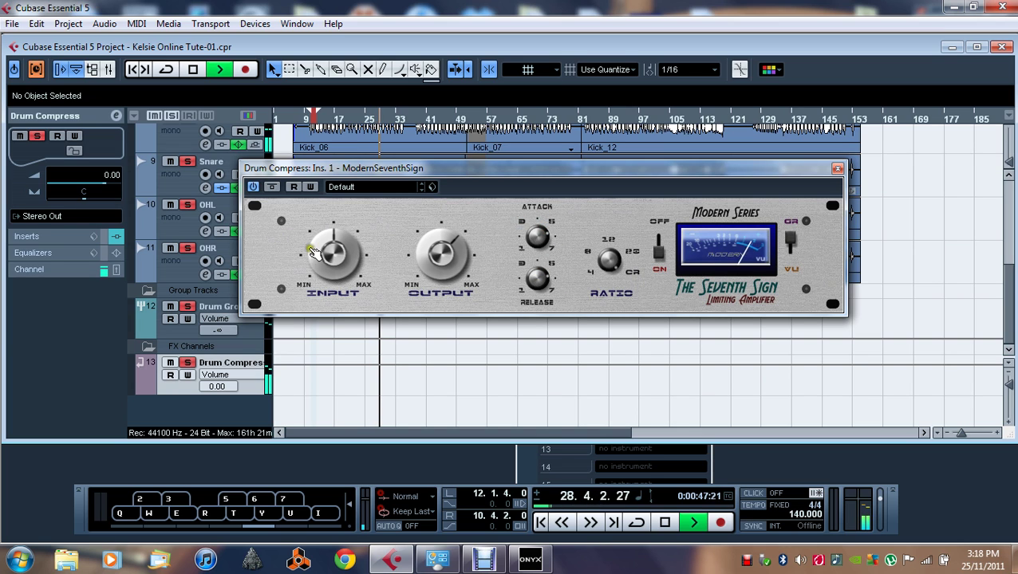
drag(312, 252, 327, 239)
drag(440, 243, 450, 322)
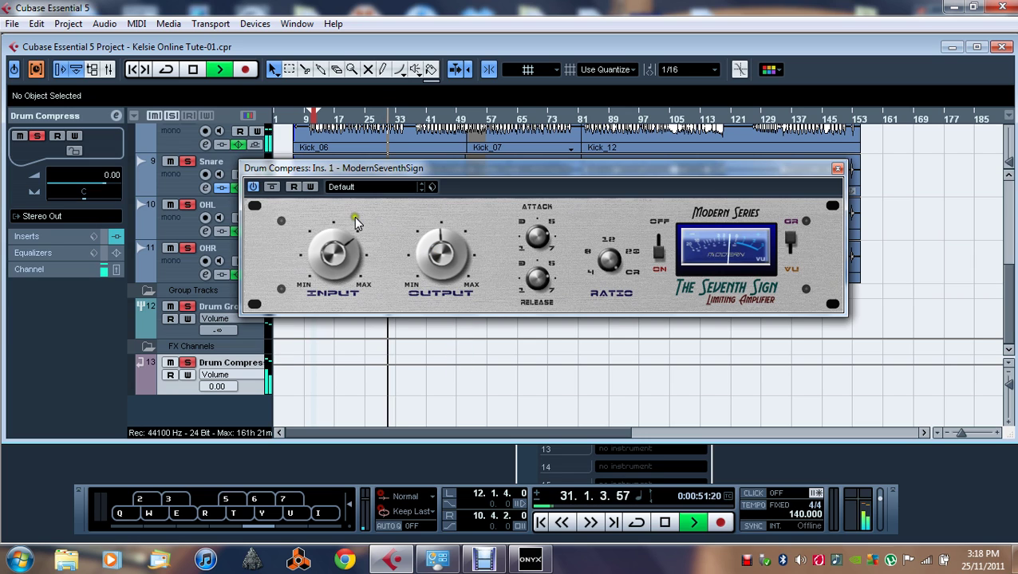
drag(439, 256, 438, 257)
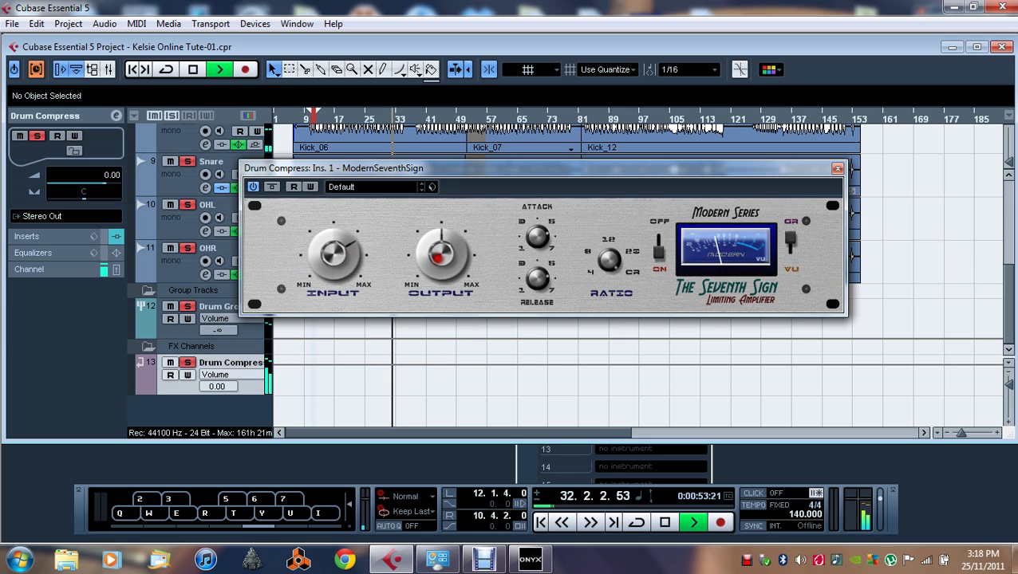
key(space)
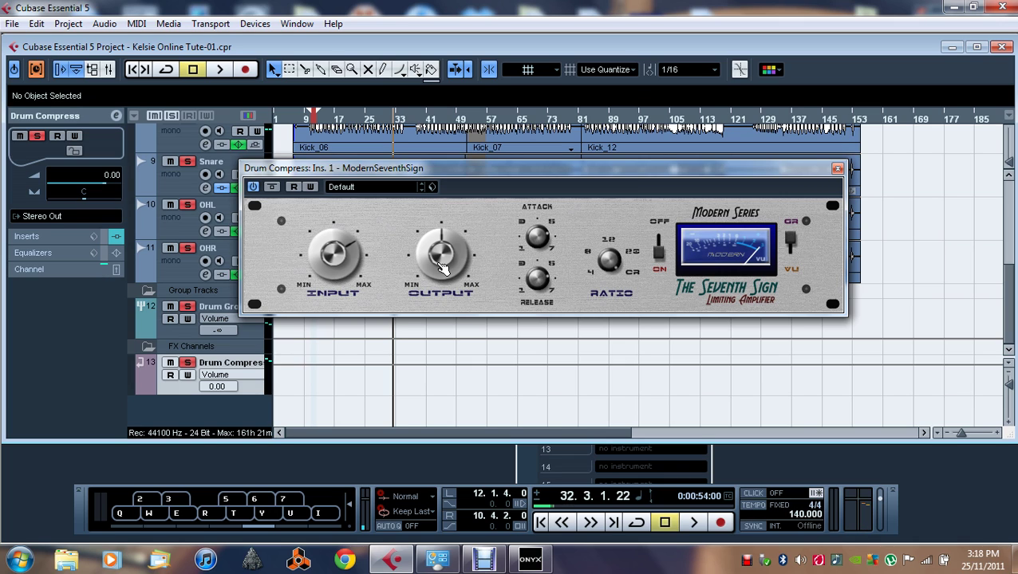
- Fine-tune the ModernSeventhSign input level during playback and stop the transport
key(space)
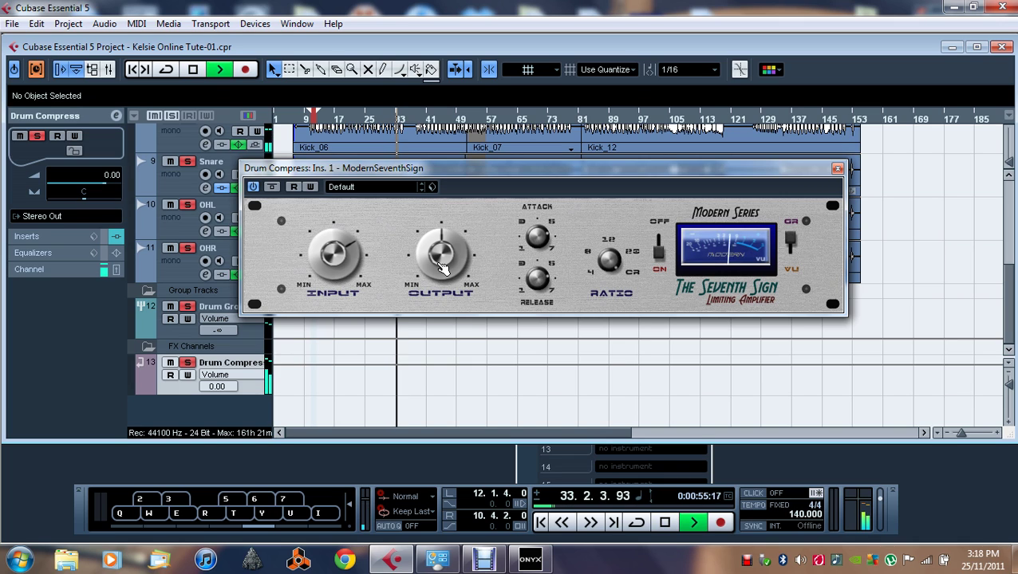
drag(323, 261, 306, 234)
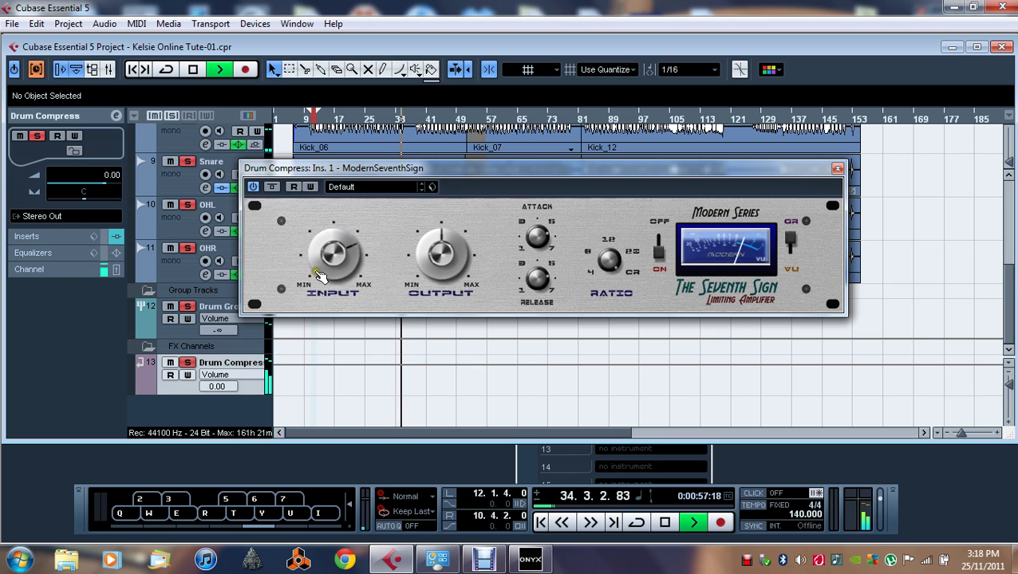
drag(319, 275, 325, 269)
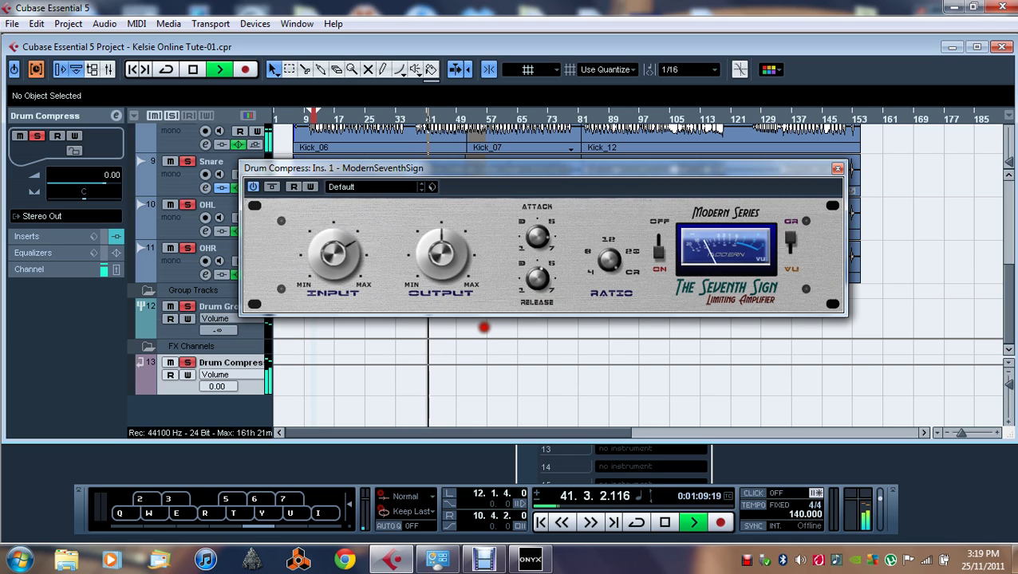
key(space)
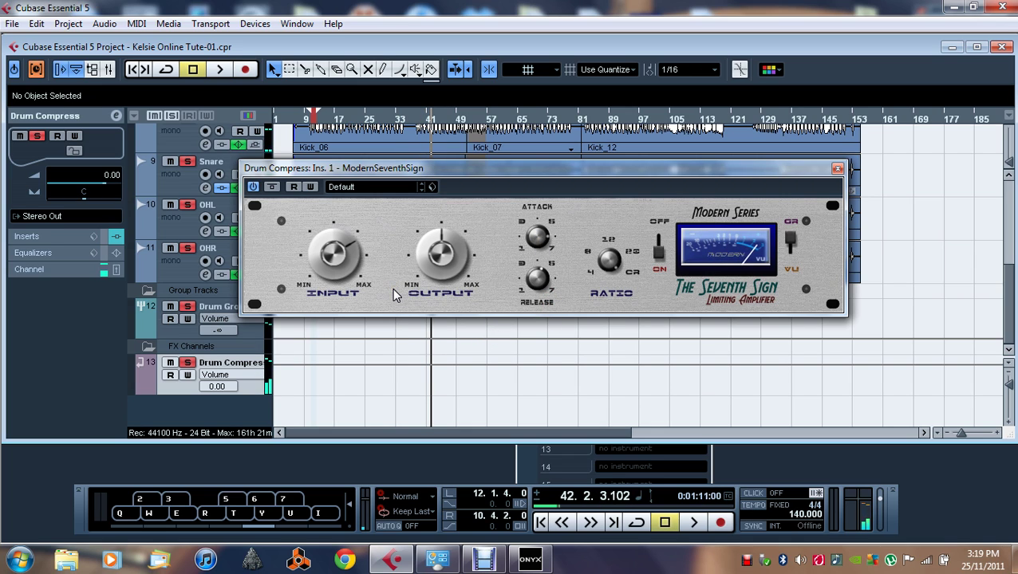
- Set the Drum Compress volume to -15 and restore the Drum Group volume to 0.00
click(111, 176)
text(-15)
key(Return)
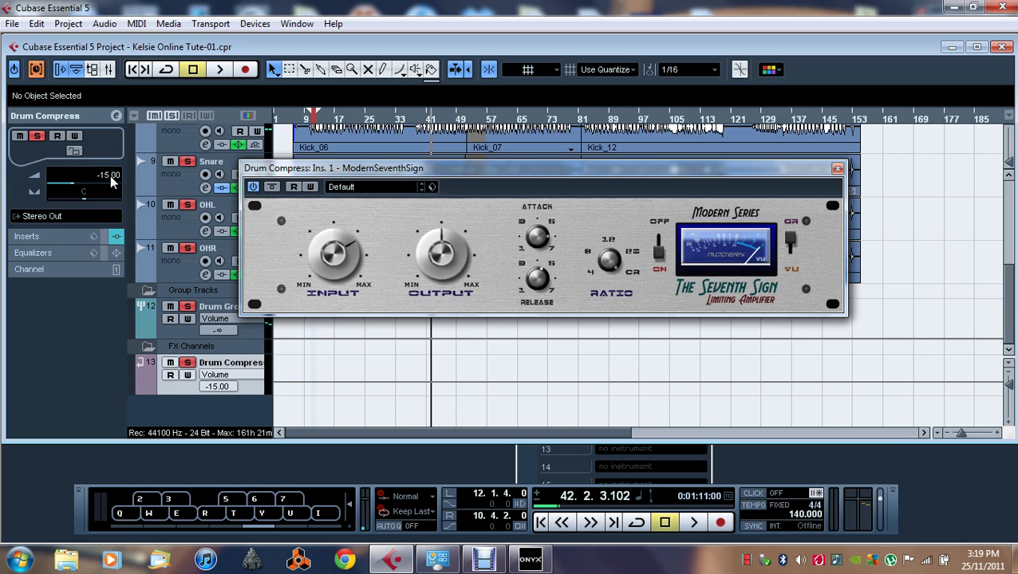
click(217, 308)
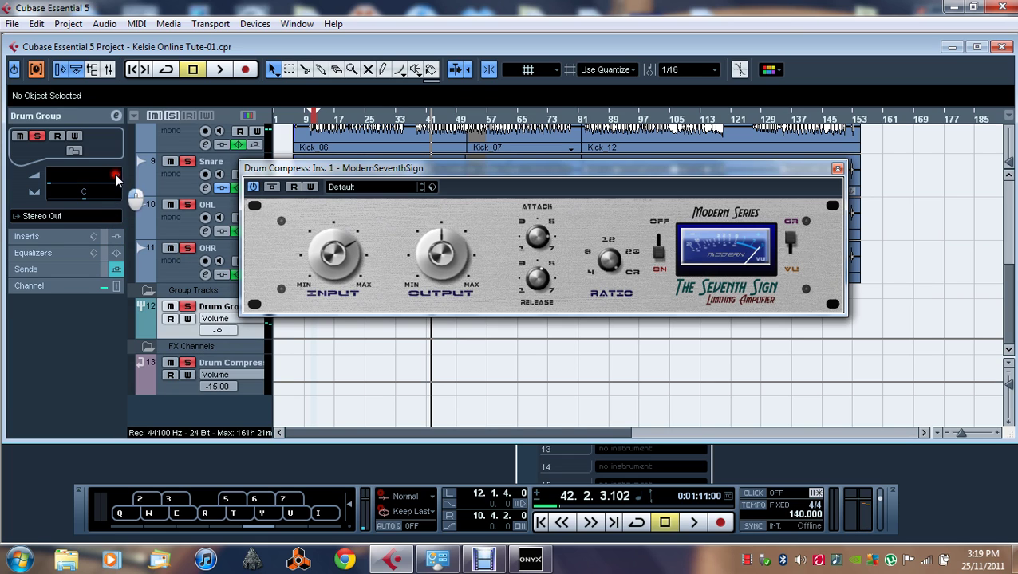
key(Return)
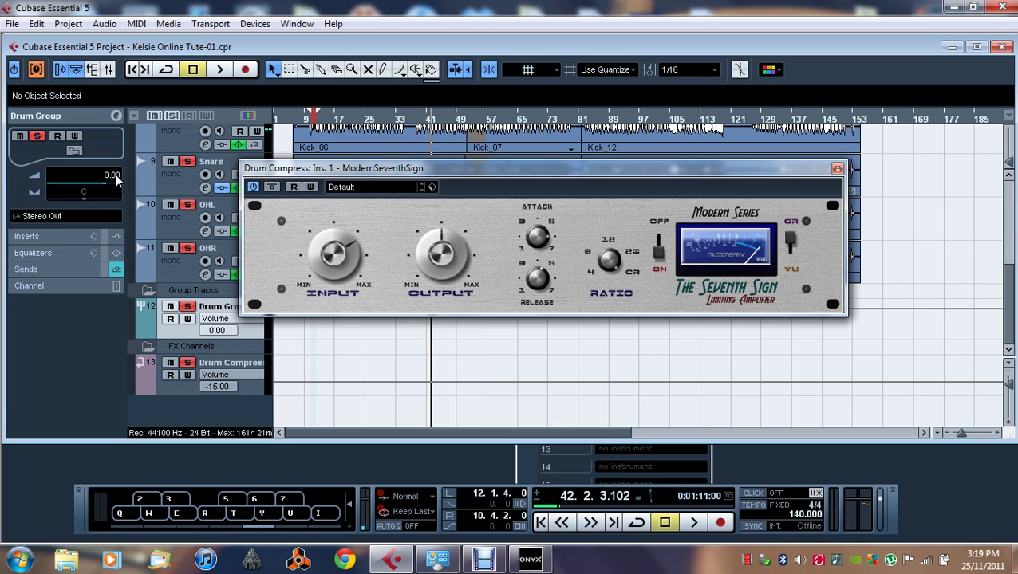
- Play from about bar 11, close the ModernSeventhSign window and raise the Drum Compress volume to about -9.85
click(313, 118)
key(space)
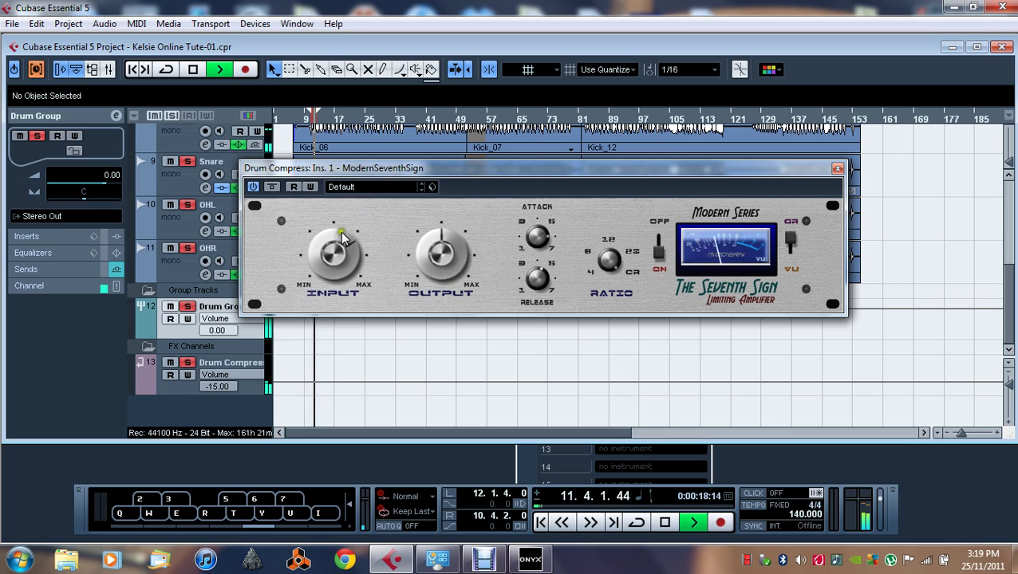
click(837, 168)
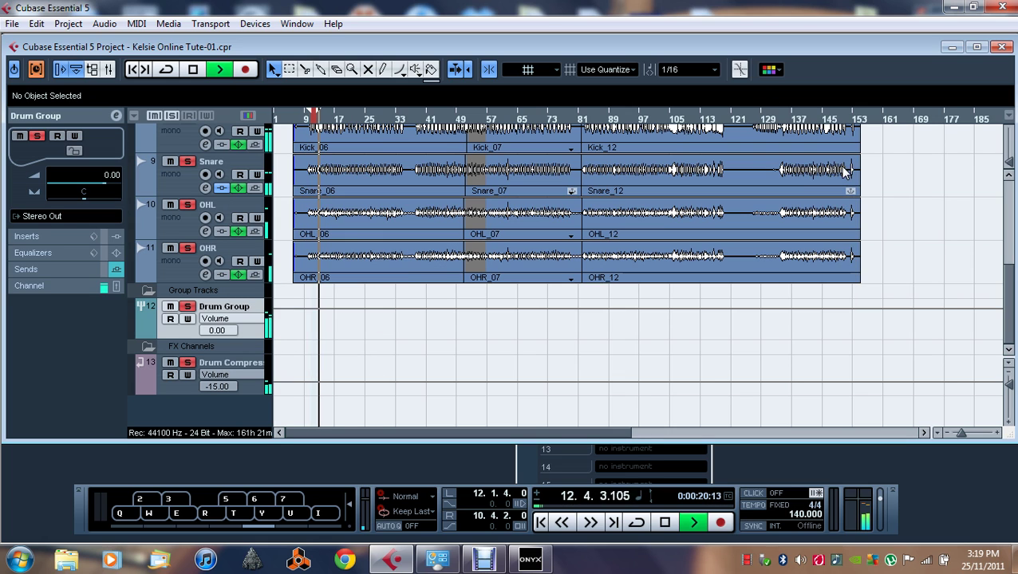
click(232, 348)
click(230, 366)
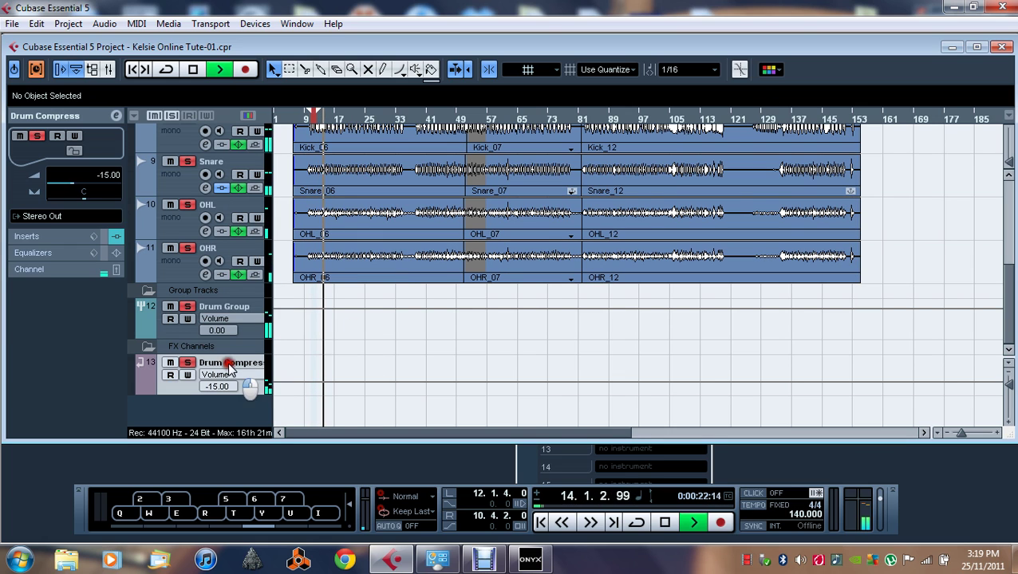
mouse_move(72, 182)
mouse_down()
mouse_move(90, 189)
mouse_move(81, 188)
mouse_up()
- Reopen ModernSeventhSign from the Drum Compress inserts, raise its input to about three o'clock and lower its output slightly
click(228, 327)
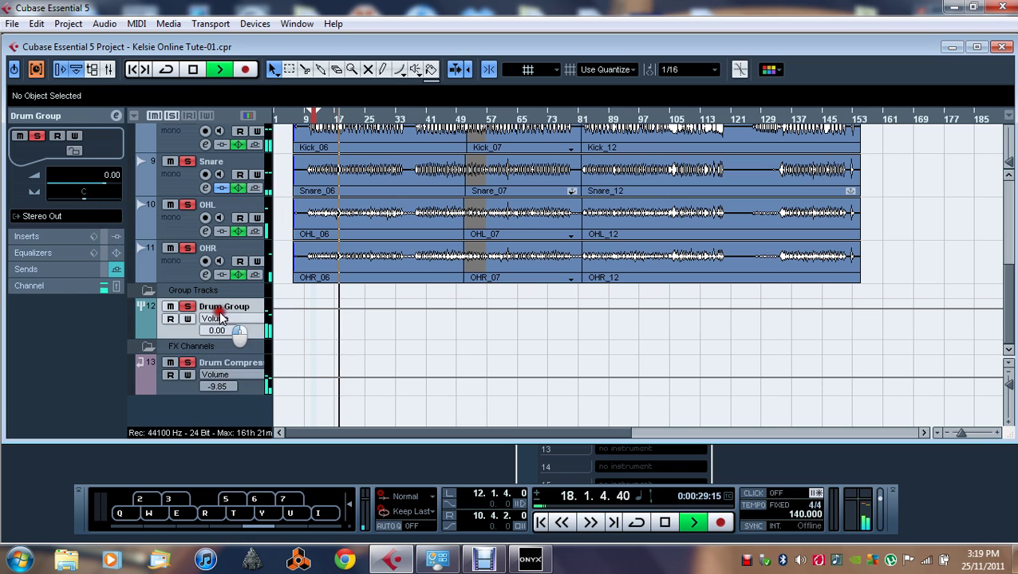
click(34, 264)
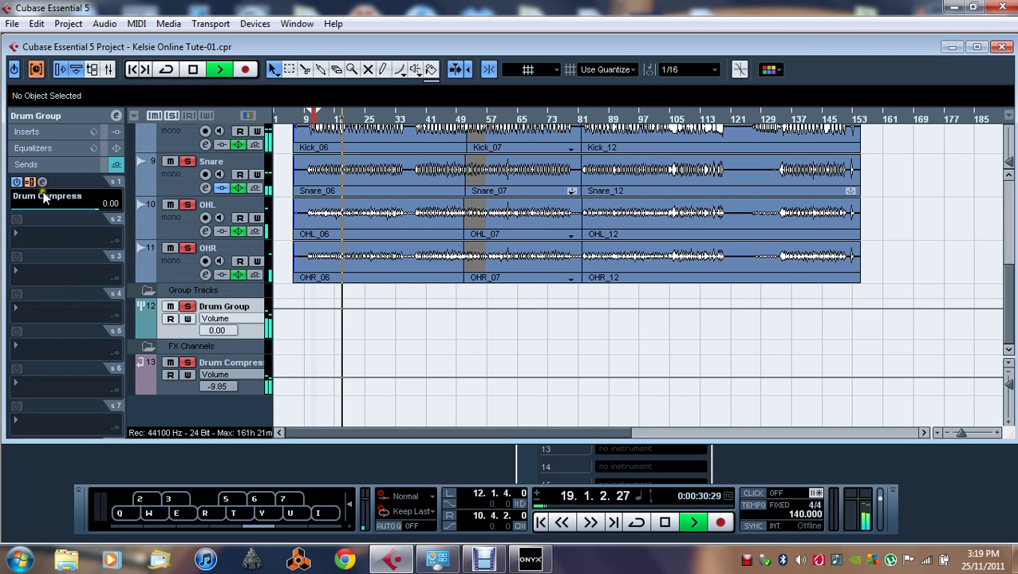
click(199, 367)
click(60, 132)
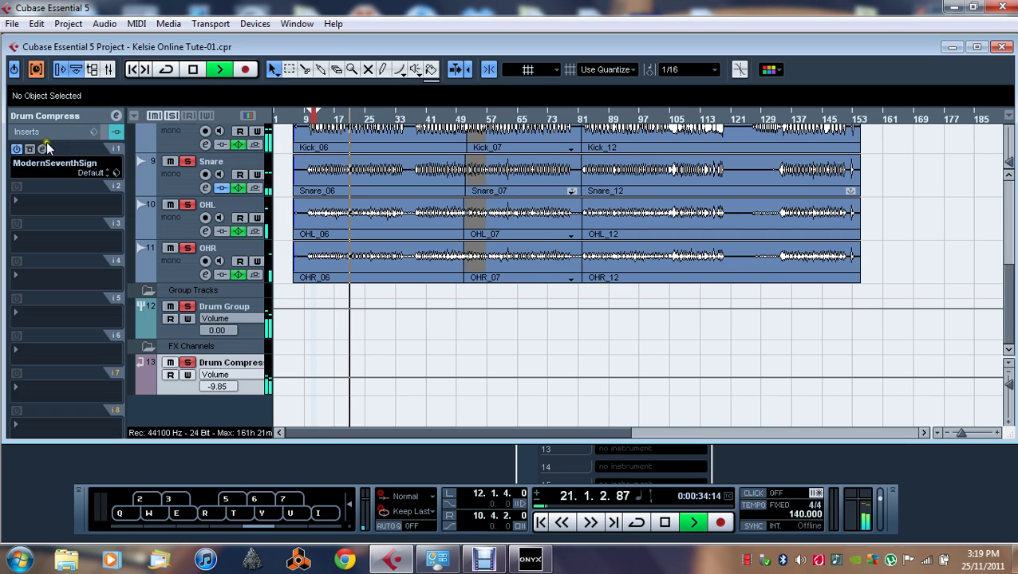
click(42, 149)
mouse_move(340, 232)
mouse_down()
mouse_move(345, 246)
mouse_move(333, 213)
mouse_up()
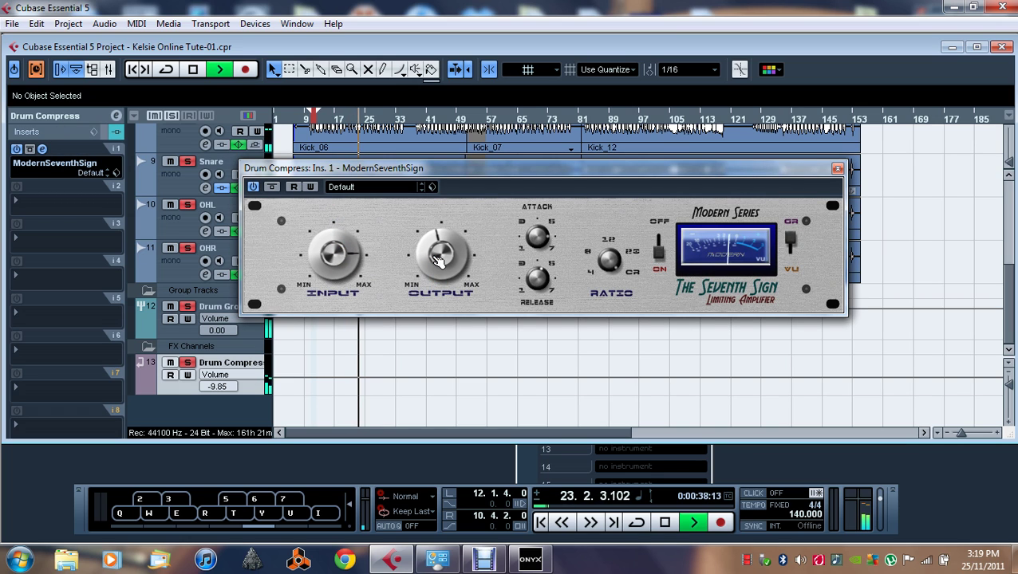
- Compare the sound with ModernSeventhSign bypassed and active, and lower the Drum Compress volume to about -18.59, closing the plug-in window
click(272, 187)
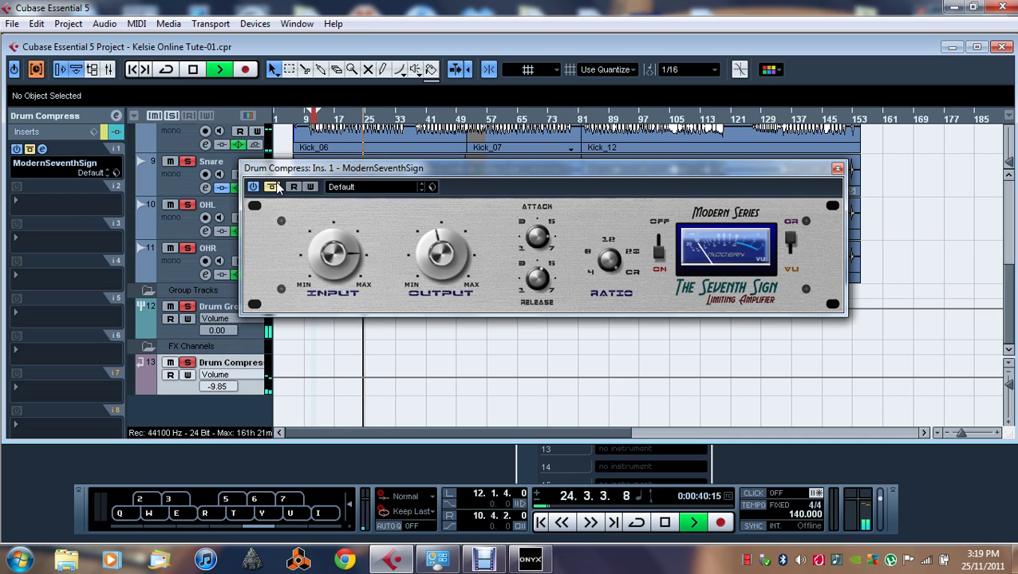
click(272, 187)
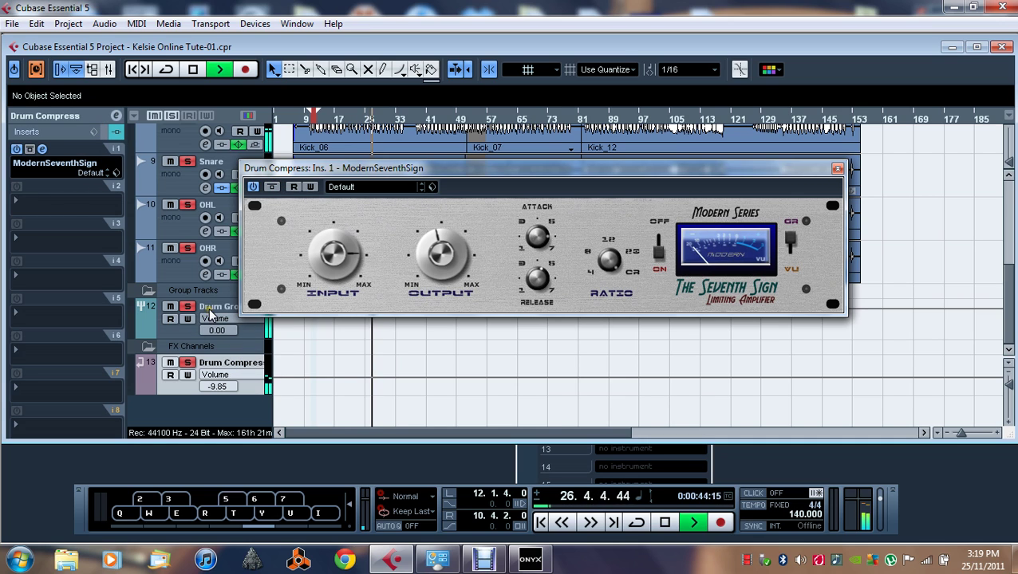
click(72, 116)
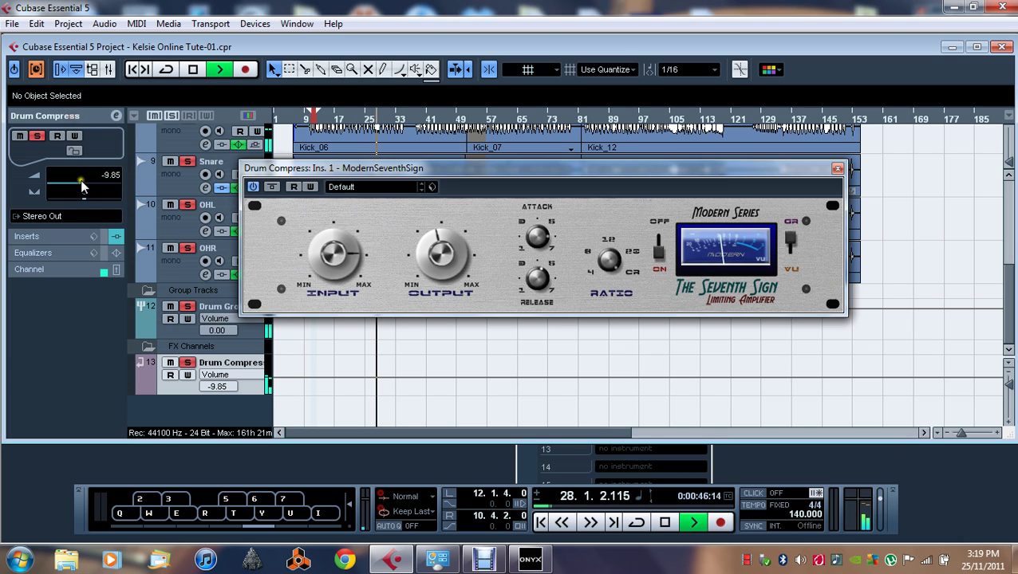
drag(87, 184, 68, 189)
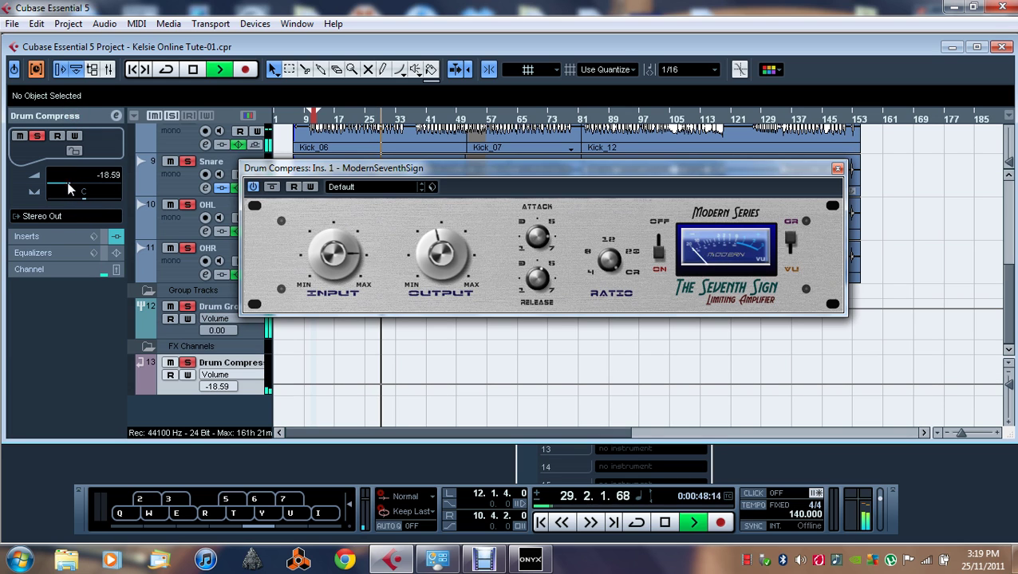
click(837, 169)
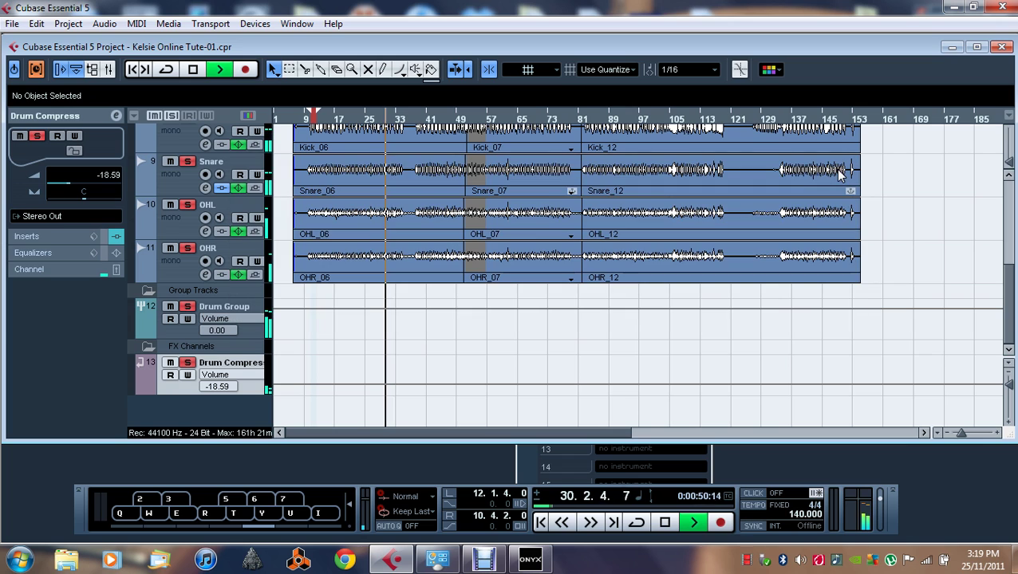
- Compare the drums with Drum Compress muted and unmuted, and raise its volume to about -14.45
click(171, 363)
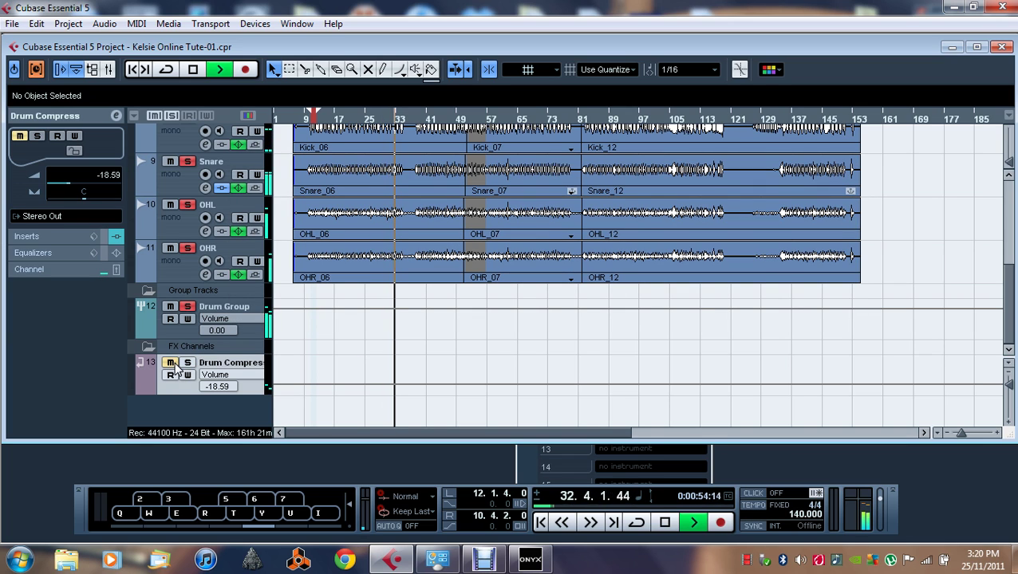
click(171, 363)
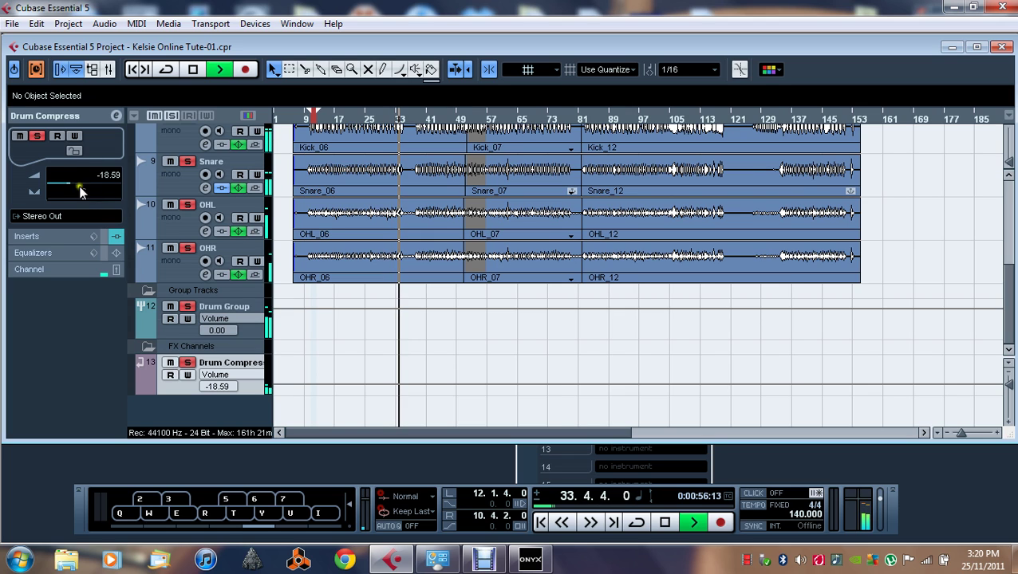
drag(72, 181, 73, 181)
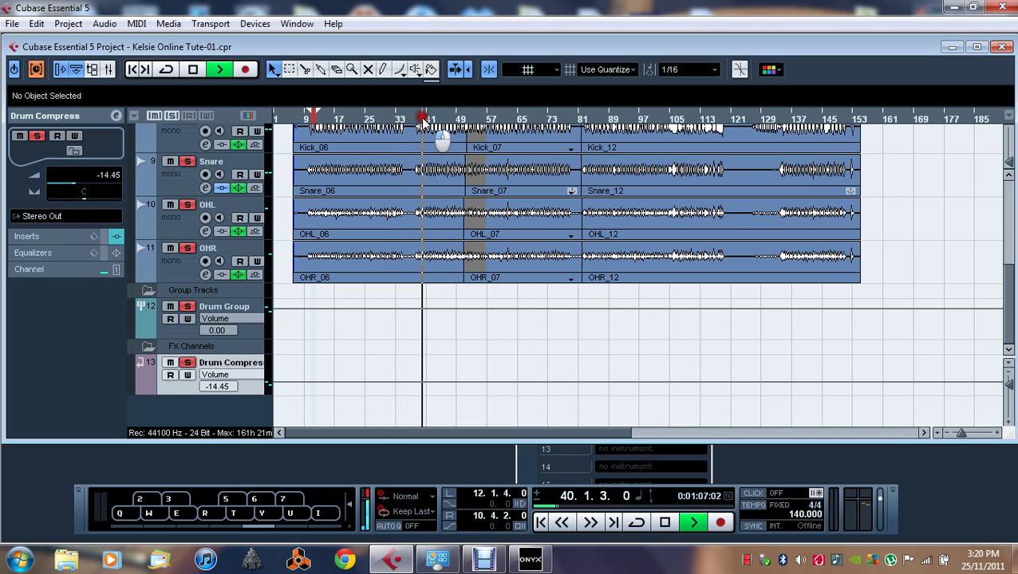
- Audition the drum mix without and with the Drum Compress channel during playback
click(188, 363)
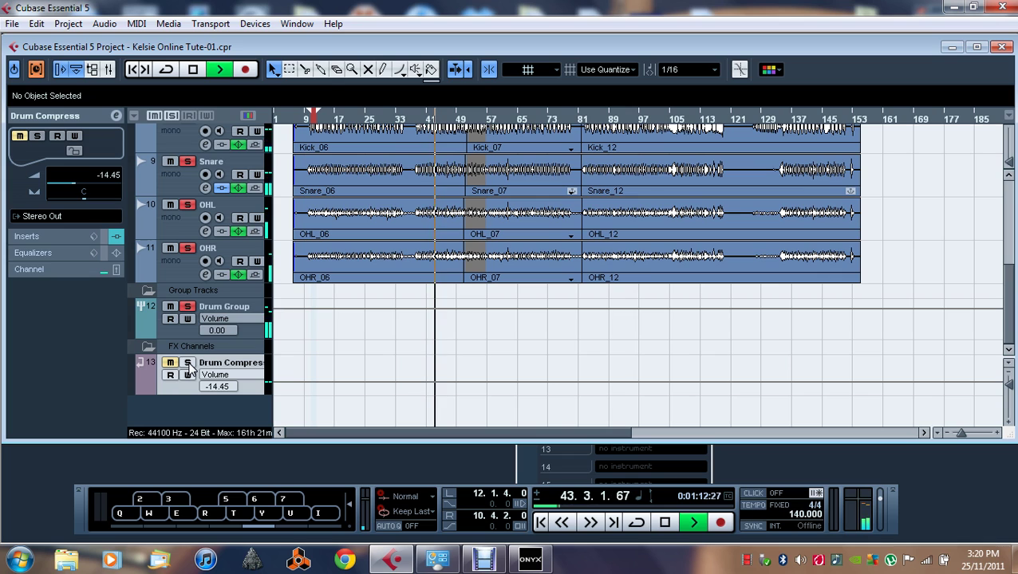
click(188, 362)
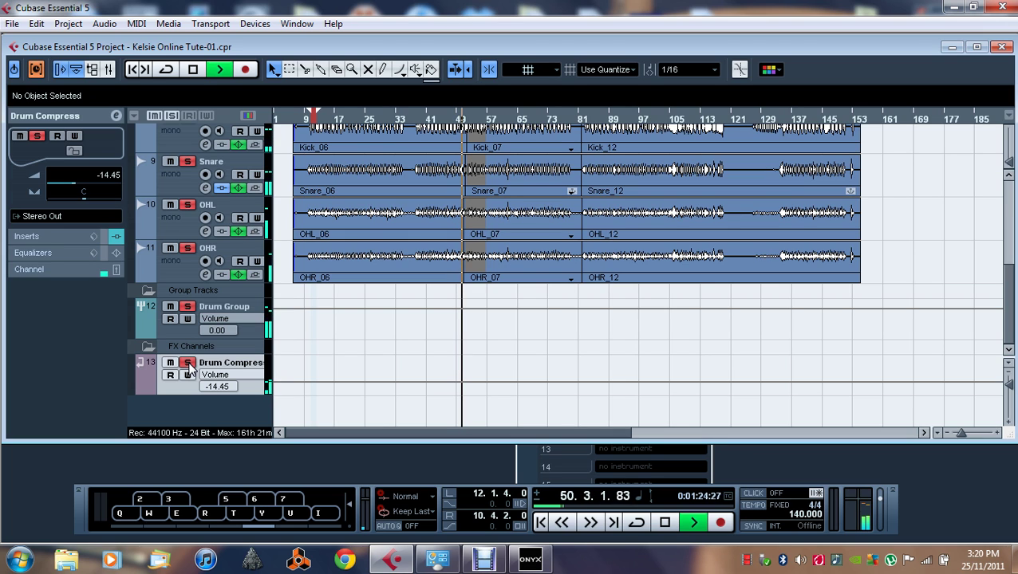
click(219, 311)
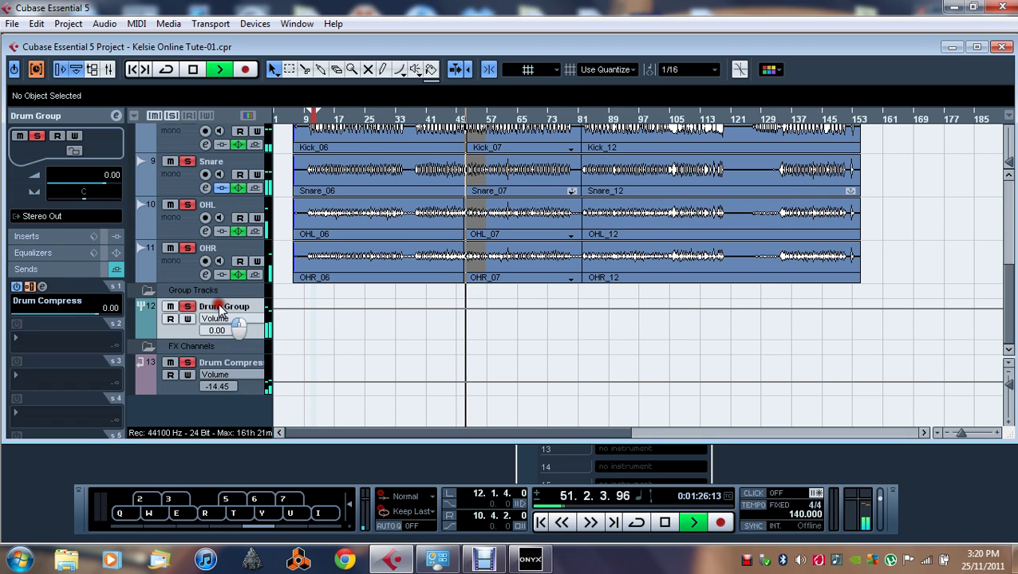
click(222, 364)
key(space)
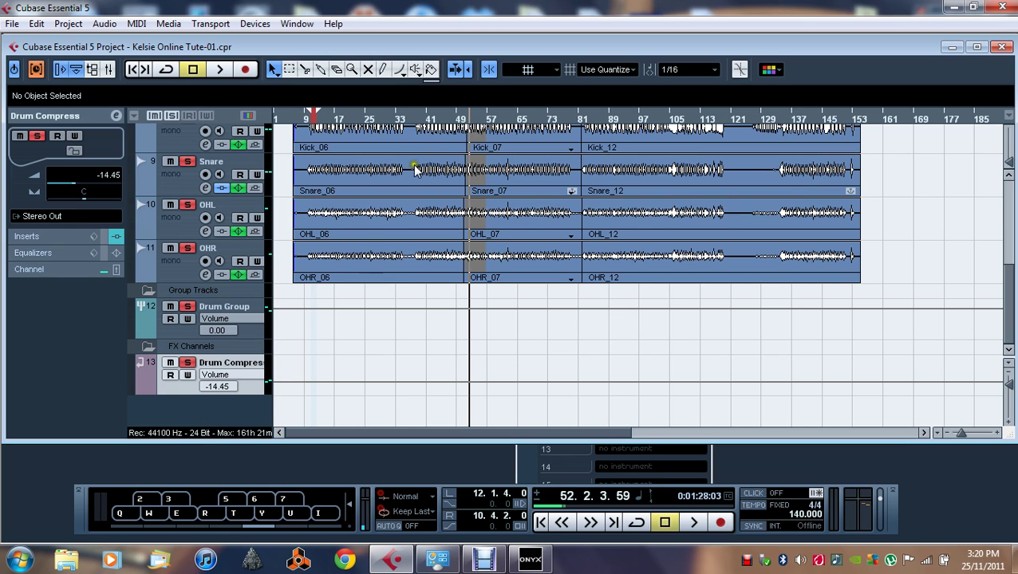
key(space)
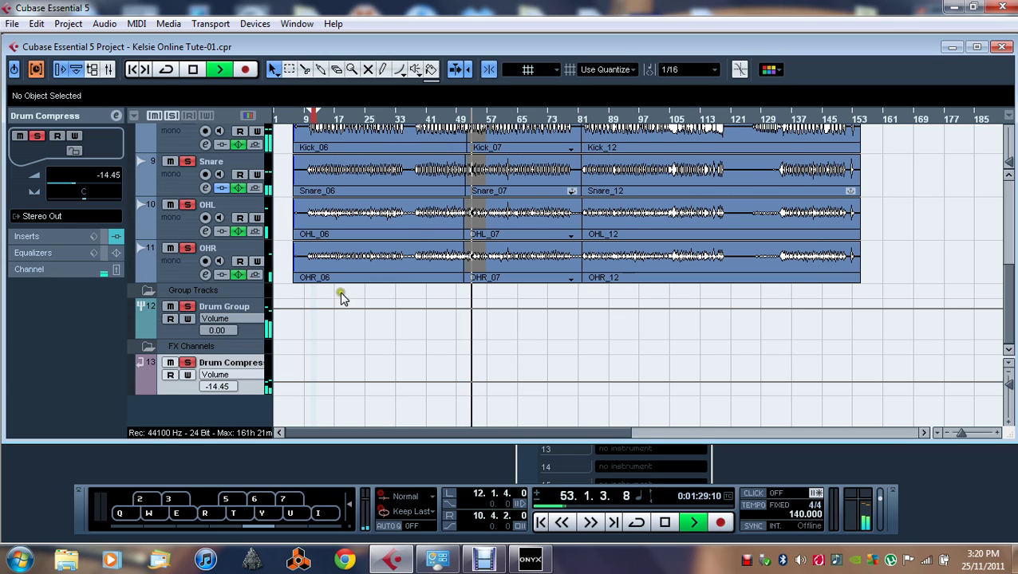
- Raise the Drum Compress volume to about -12.46 and compare the drums with the channel muted and unmuted
scroll(76, 182, up, 5)
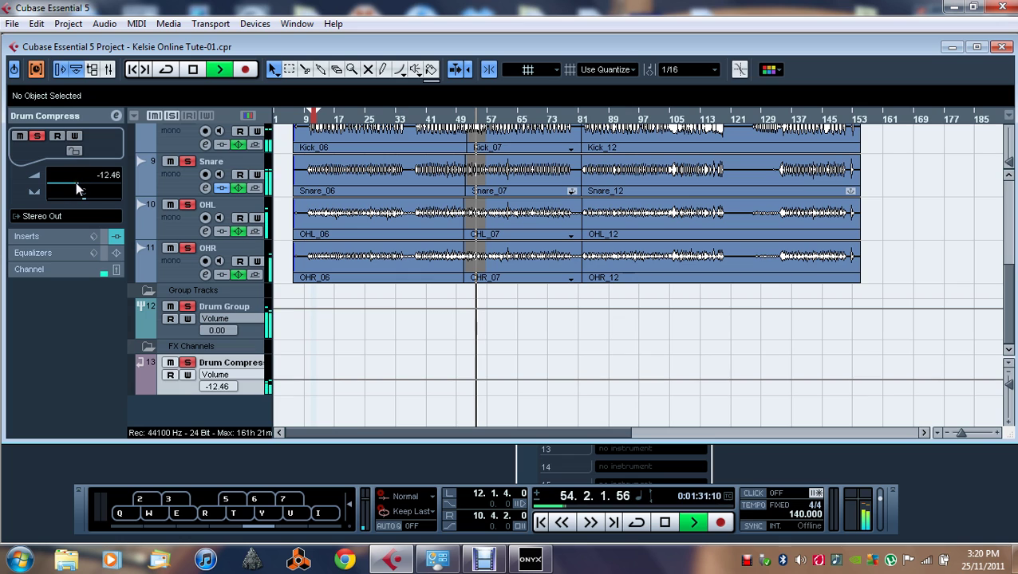
scroll(76, 182, down, 2)
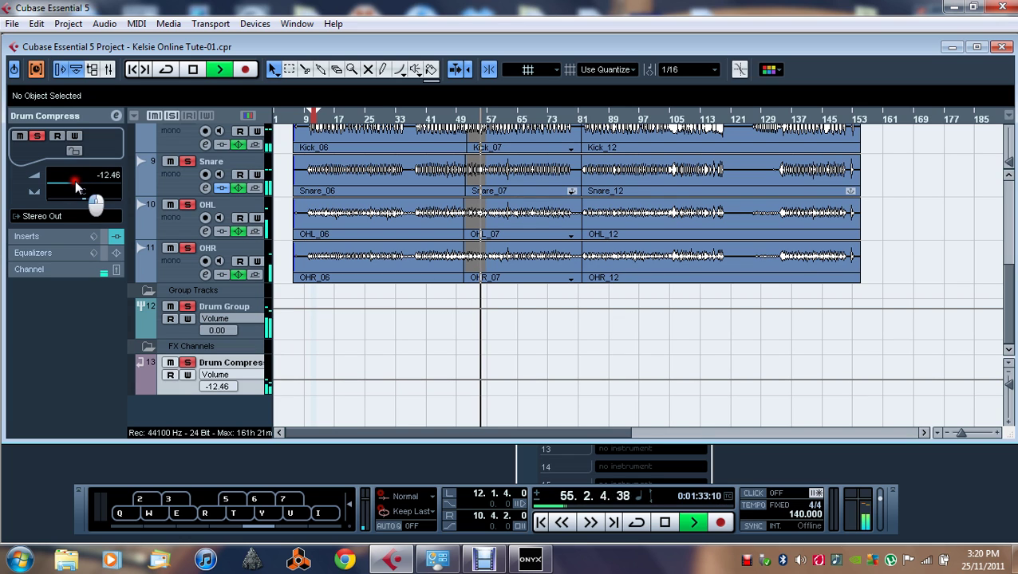
click(170, 363)
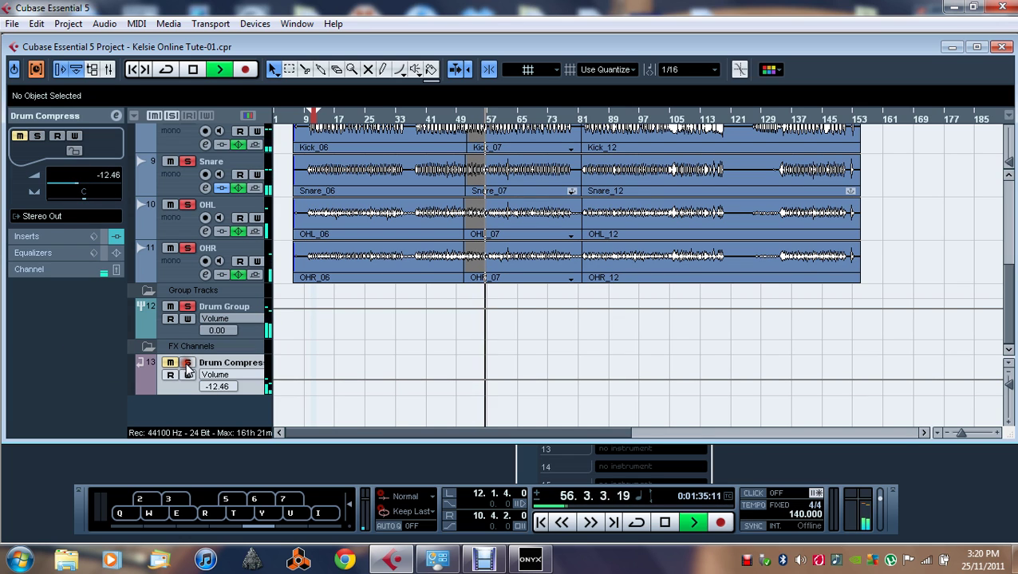
click(188, 364)
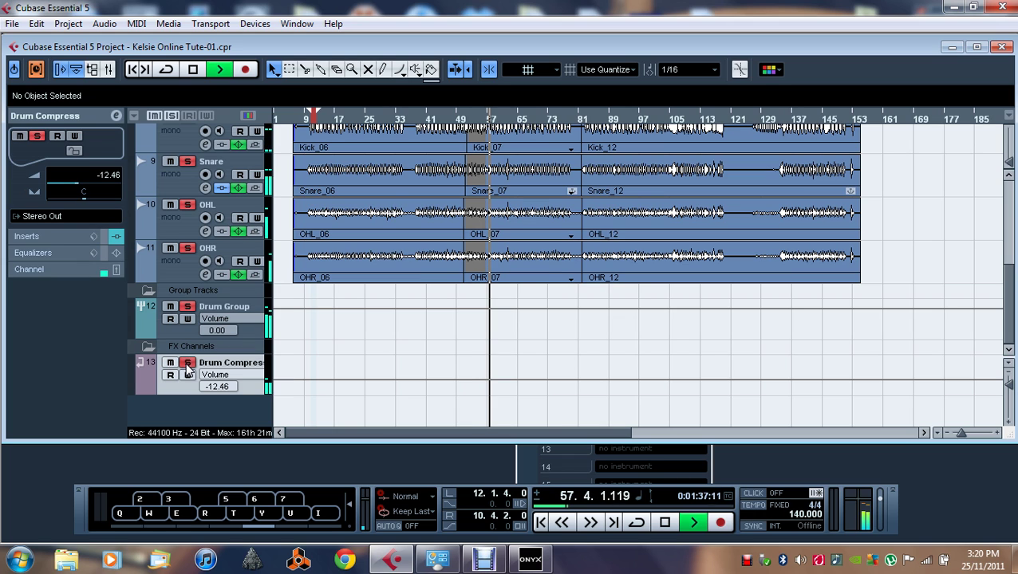
- Stop playback, add ModernSpacer from Modern Freeware to the second Drum Compress insert slot, and close its window
click(60, 238)
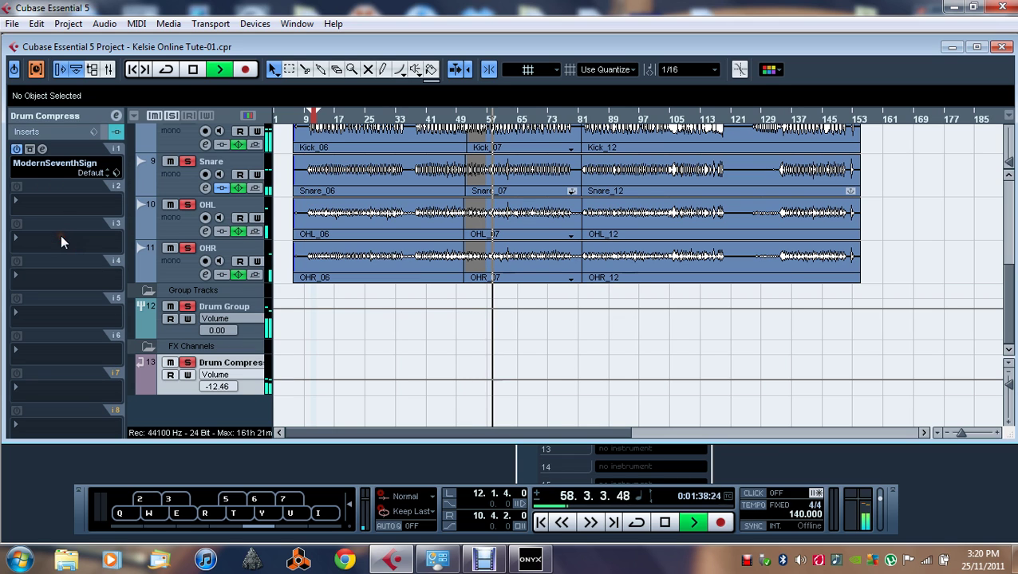
click(29, 150)
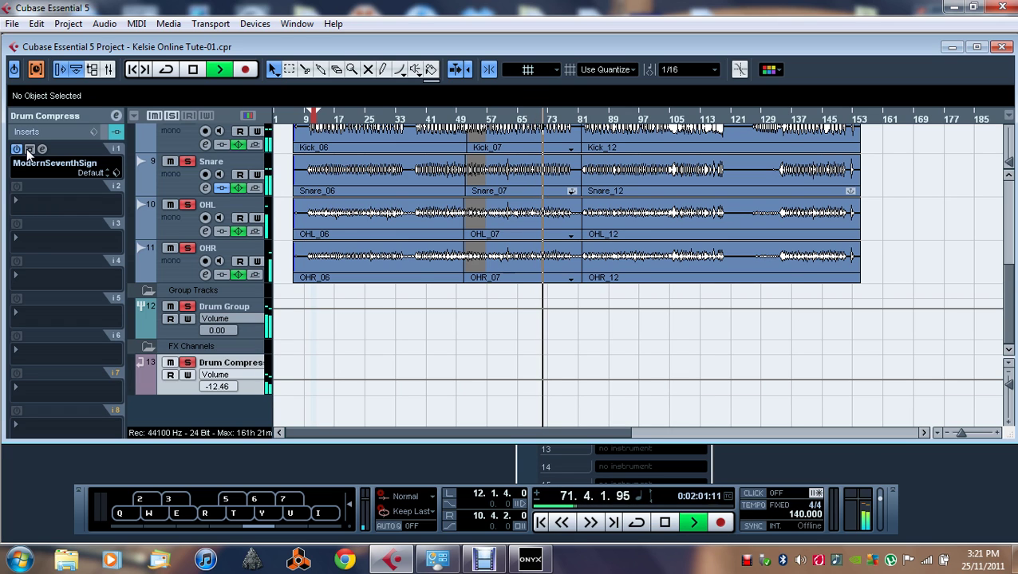
key(space)
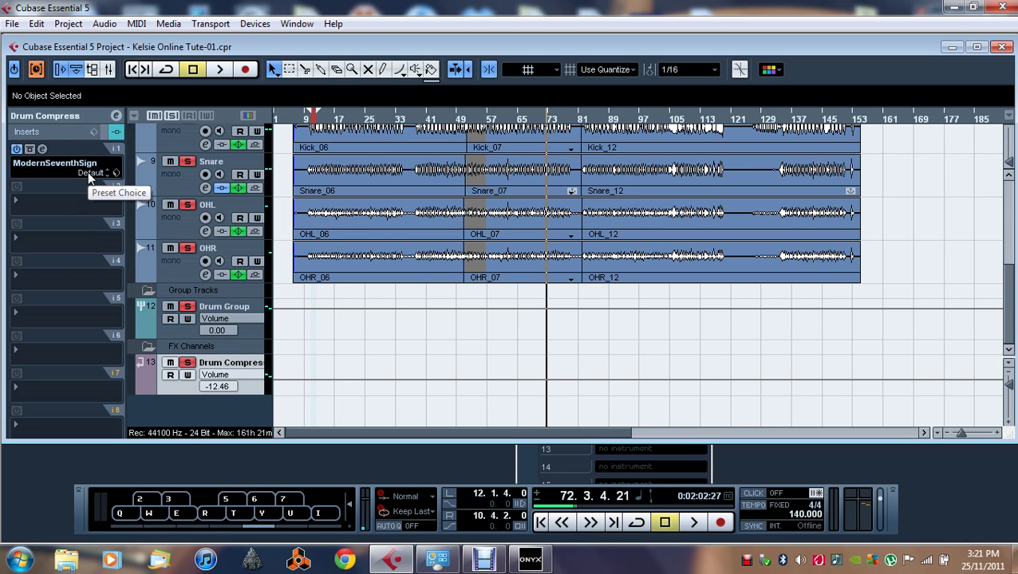
click(24, 199)
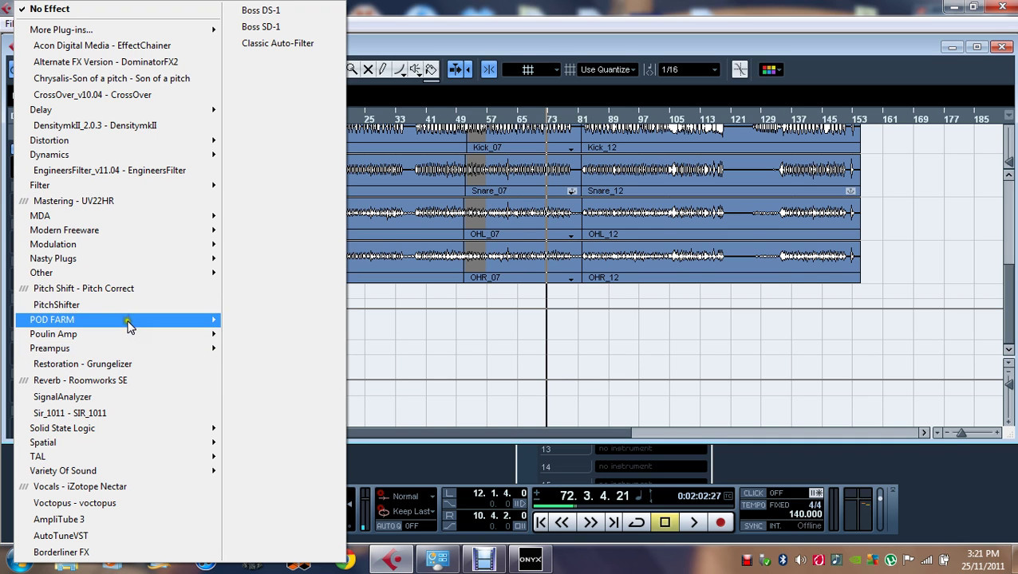
mouse_move(157, 236)
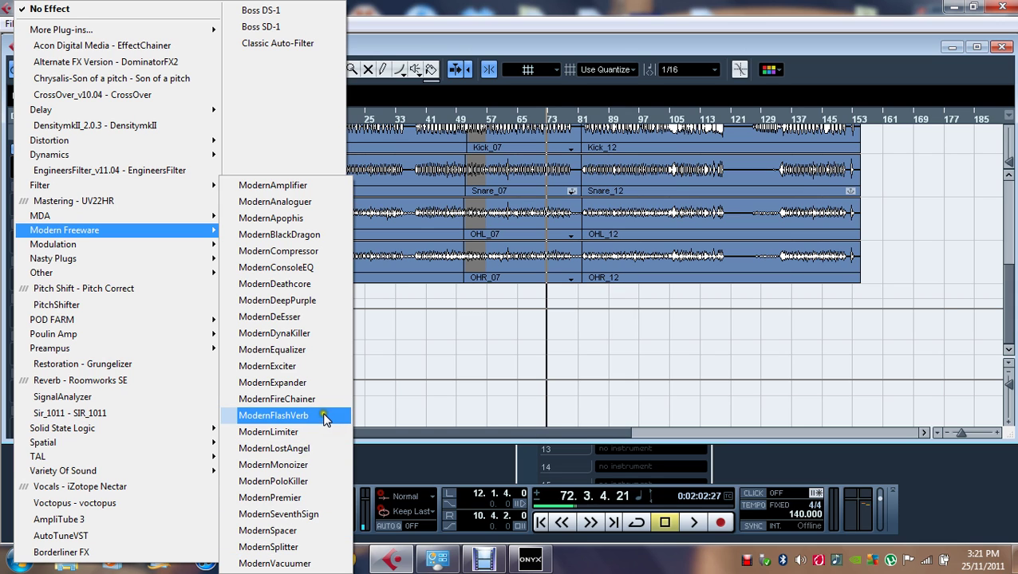
click(313, 531)
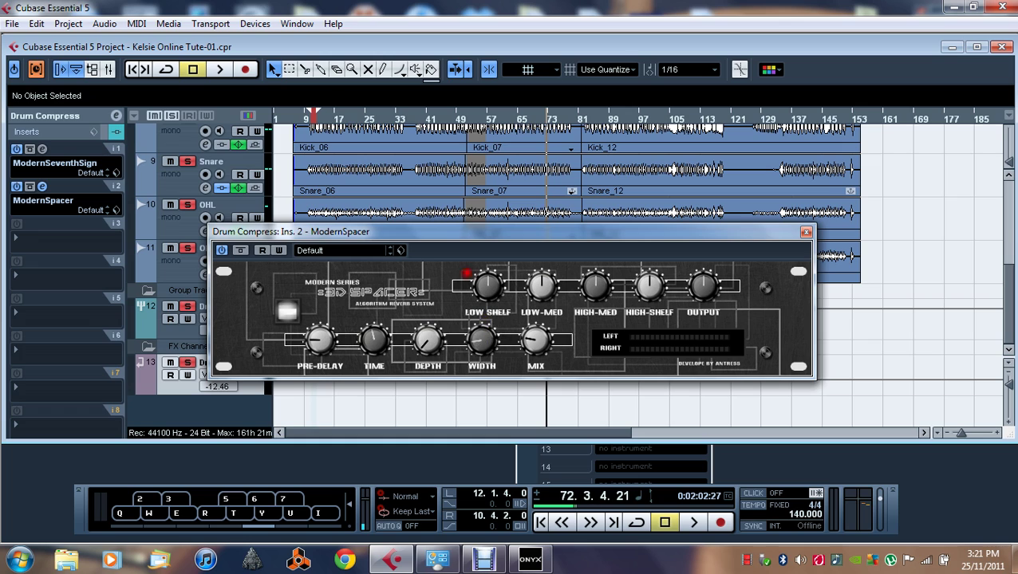
click(806, 233)
- Pull the Drum Group volume all the way down and play the song from about bar 42
click(227, 312)
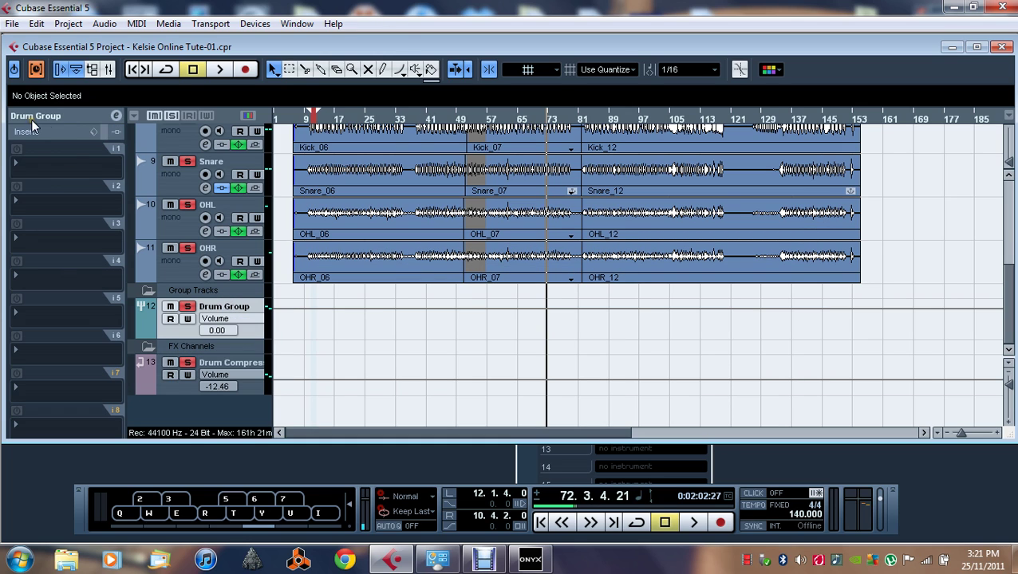
click(56, 123)
drag(102, 169, 126, 209)
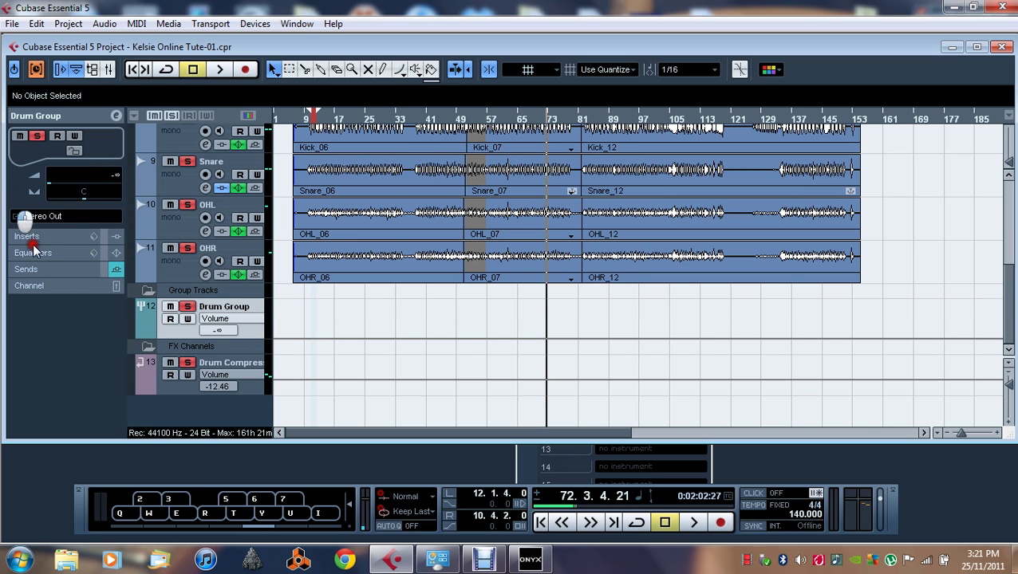
click(431, 119)
key(space)
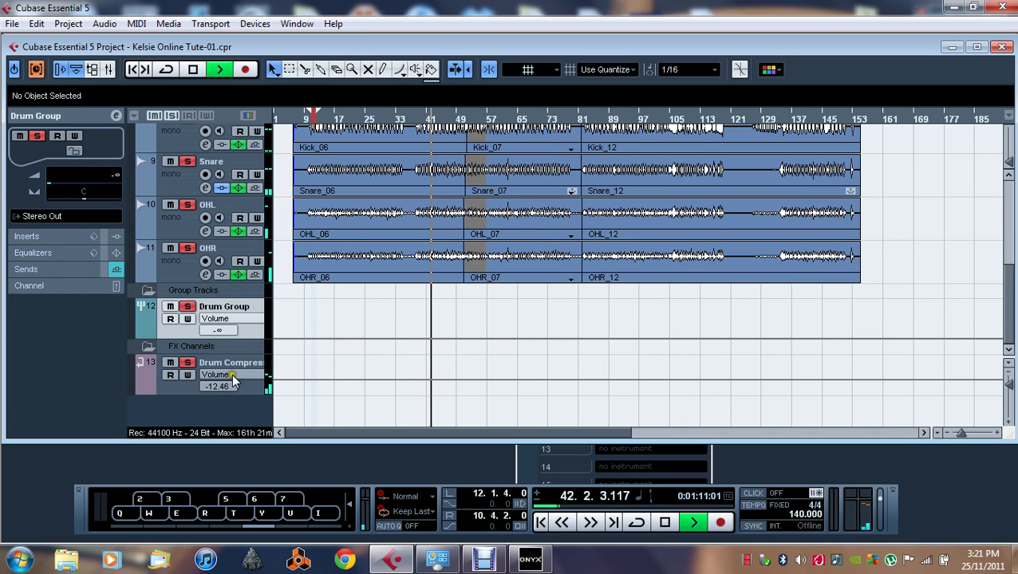
- Reopen ModernSpacer on Drum Compress, raise its width to about one o'clock, and compare the sound with the reverb bypassed and active
click(229, 363)
click(84, 236)
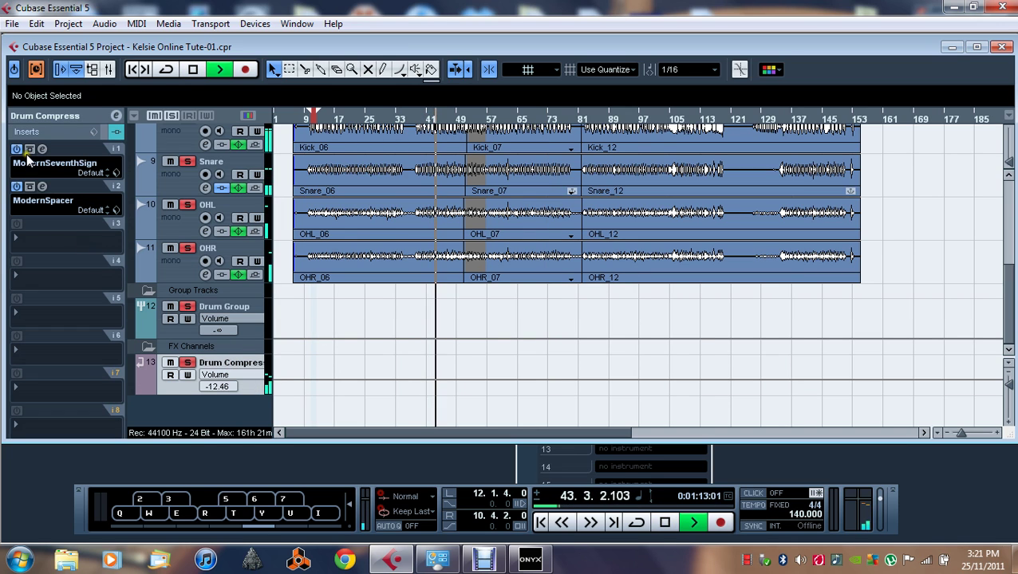
click(43, 186)
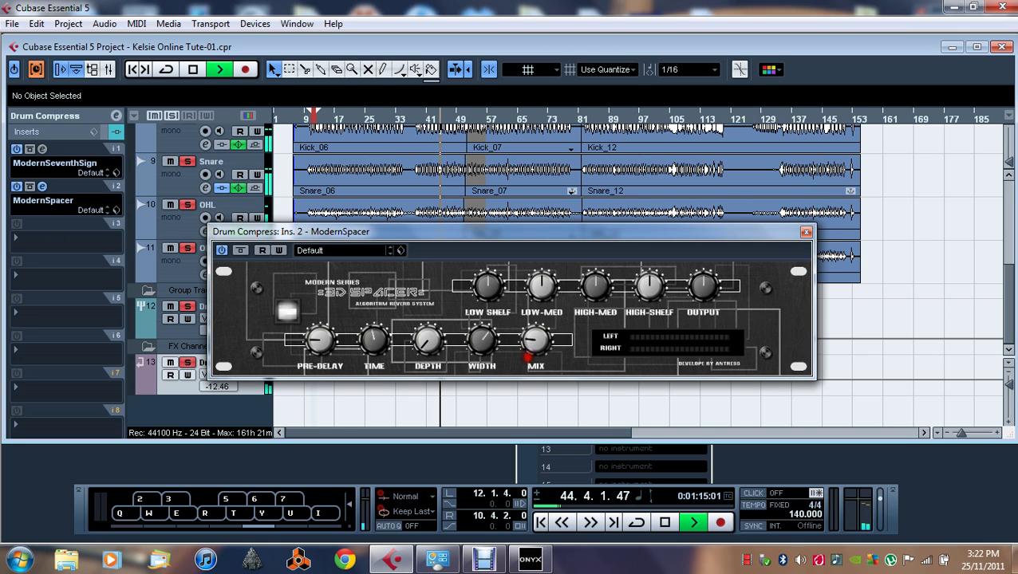
click(241, 251)
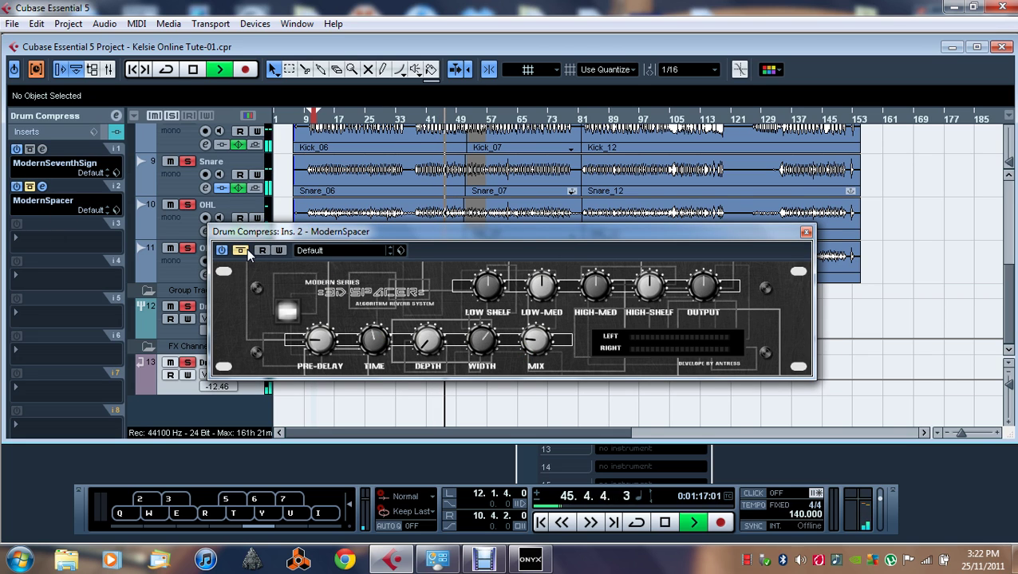
click(241, 251)
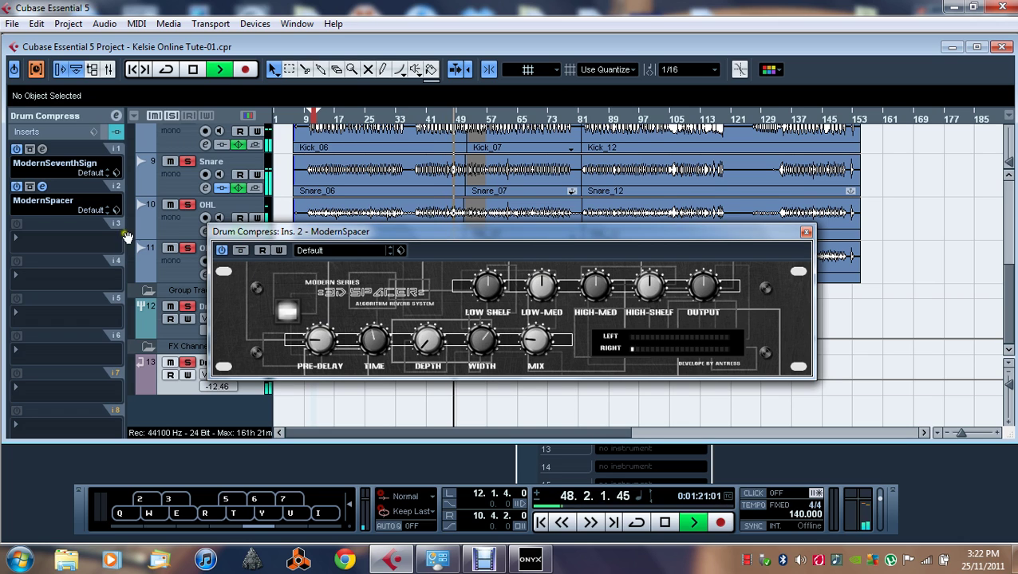
- Stop playback, move ModernSeventhSign to the third insert slot after ModernSpacer, and audition the changed order
key(space)
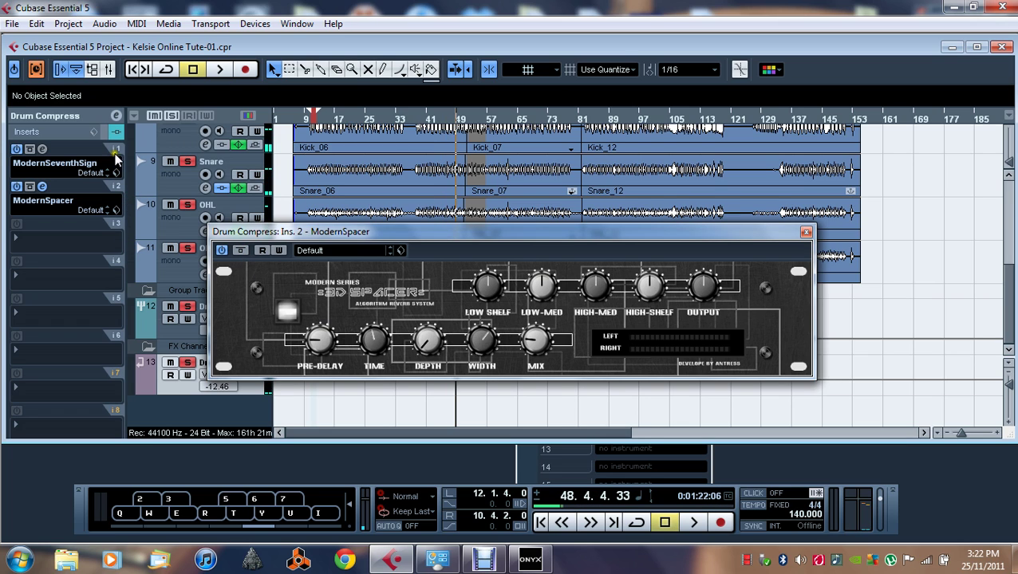
drag(117, 150, 117, 229)
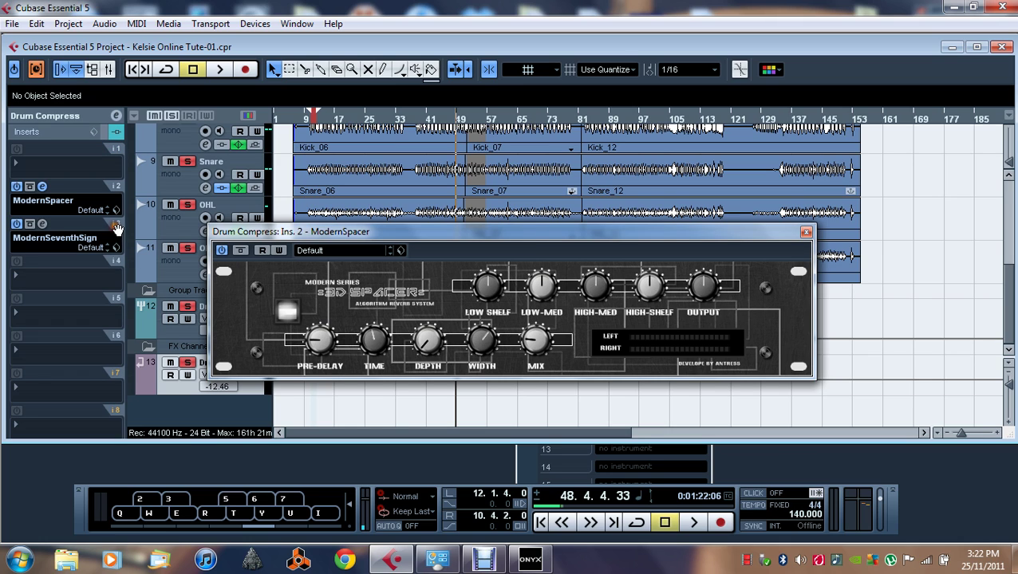
key(space)
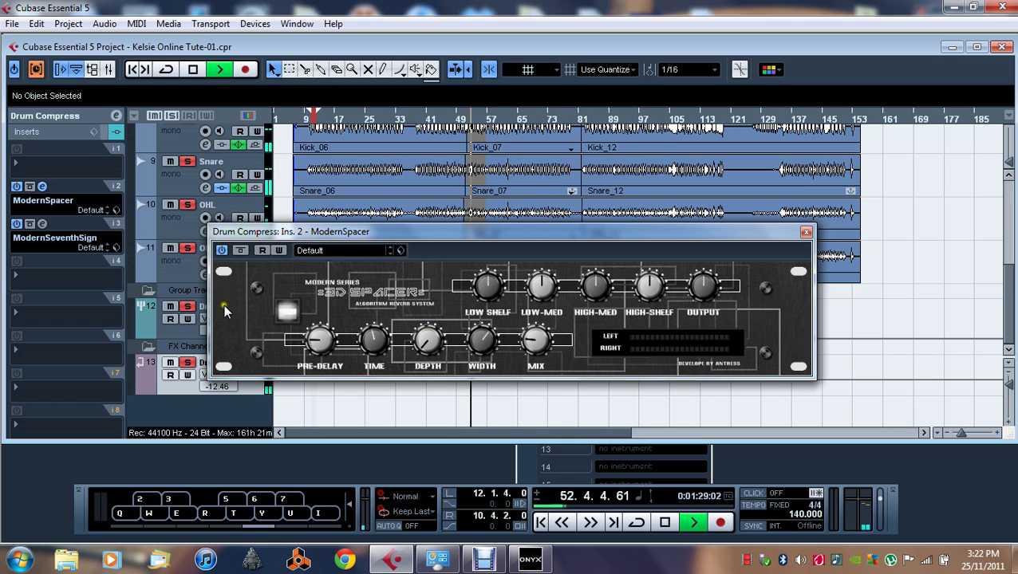
- Bring the Drum Group volume back up to 0.00
click(173, 332)
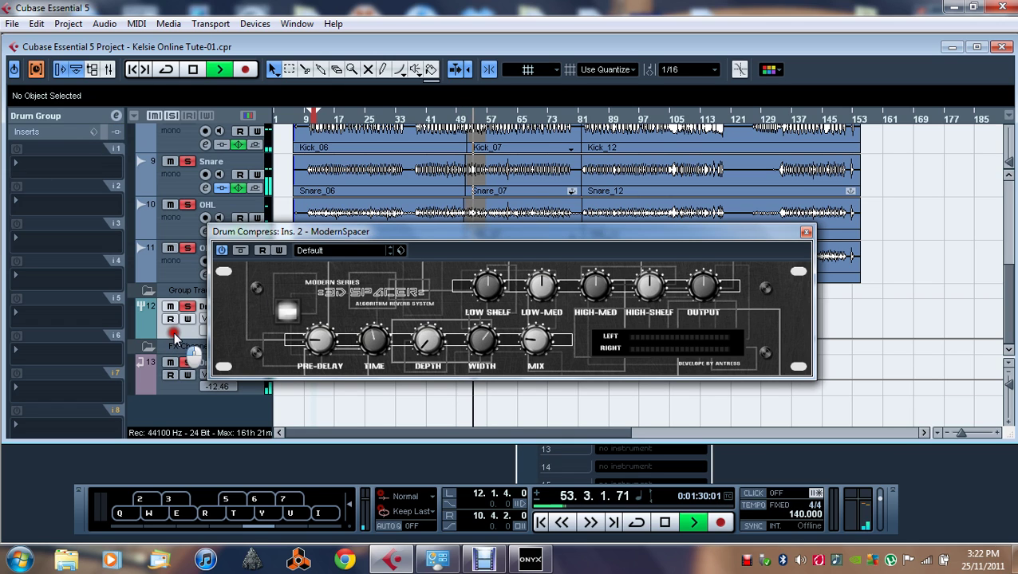
click(70, 113)
drag(76, 183, 107, 179)
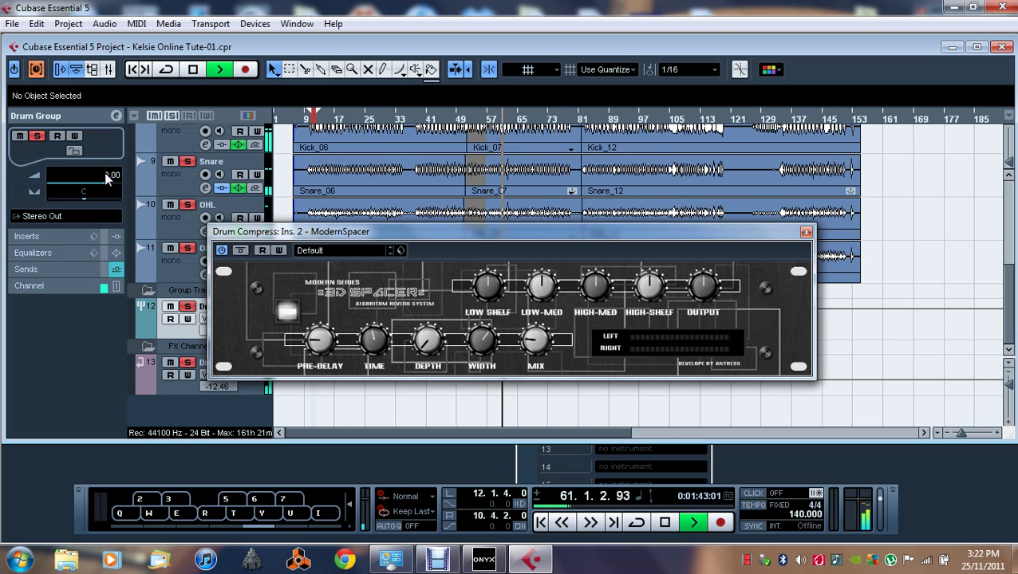
- Move ModernSeventhSign to the first Drum Compress insert slot, ahead of ModernSpacer
click(181, 387)
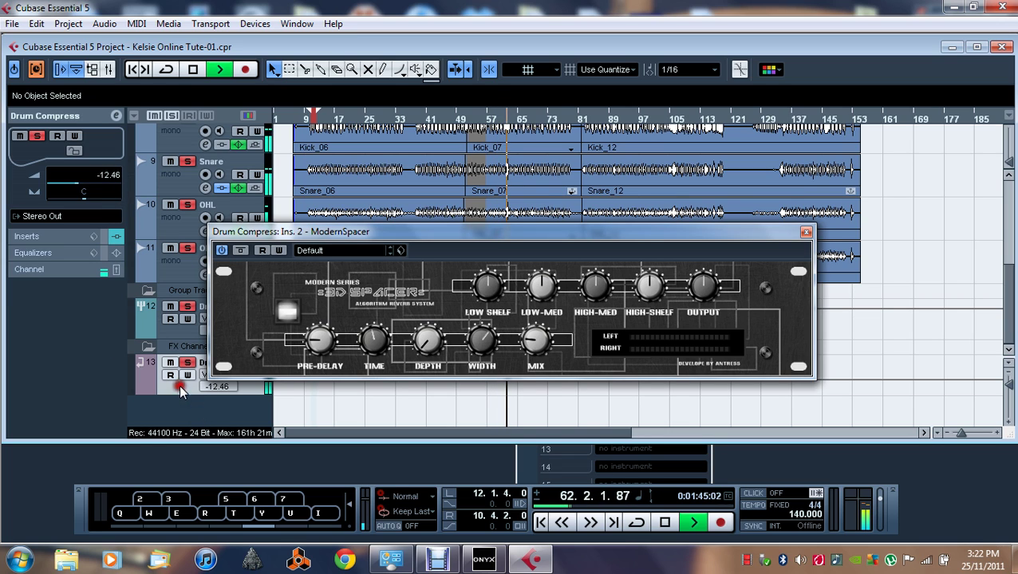
click(78, 236)
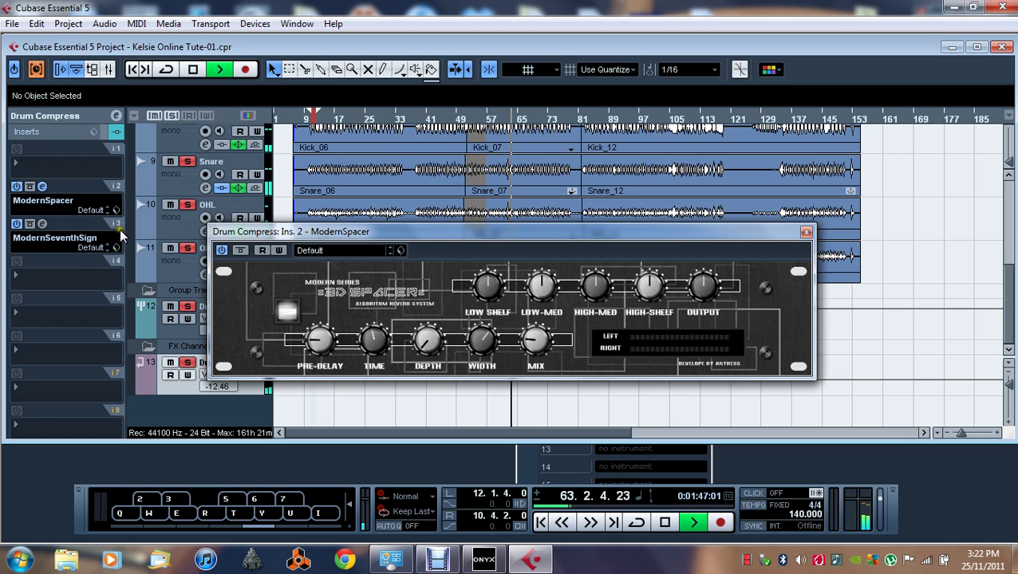
drag(113, 227, 108, 148)
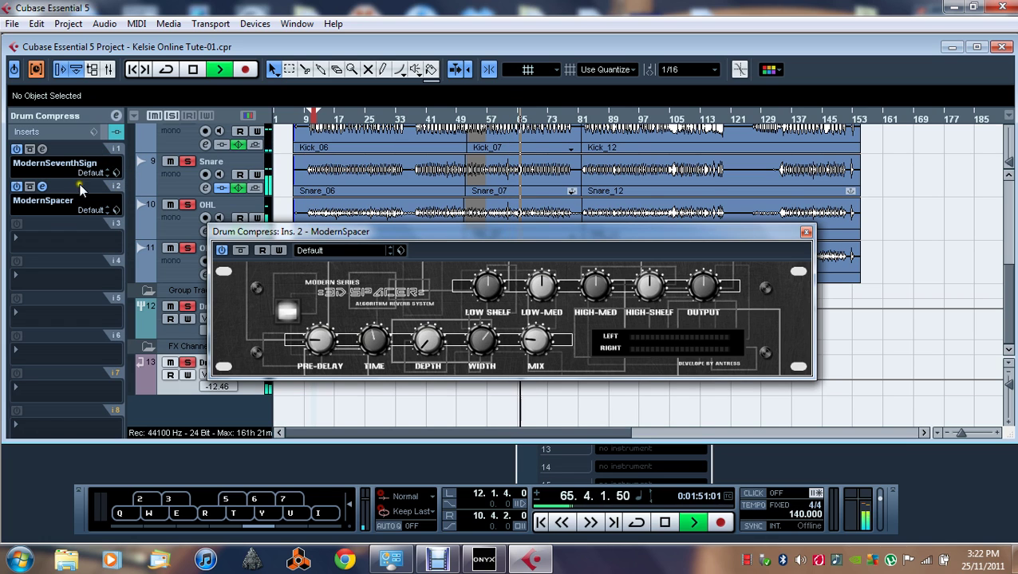
- Open ModernSeventhSign to check its settings and lower the Drum Compress volume to about -14.99
click(42, 149)
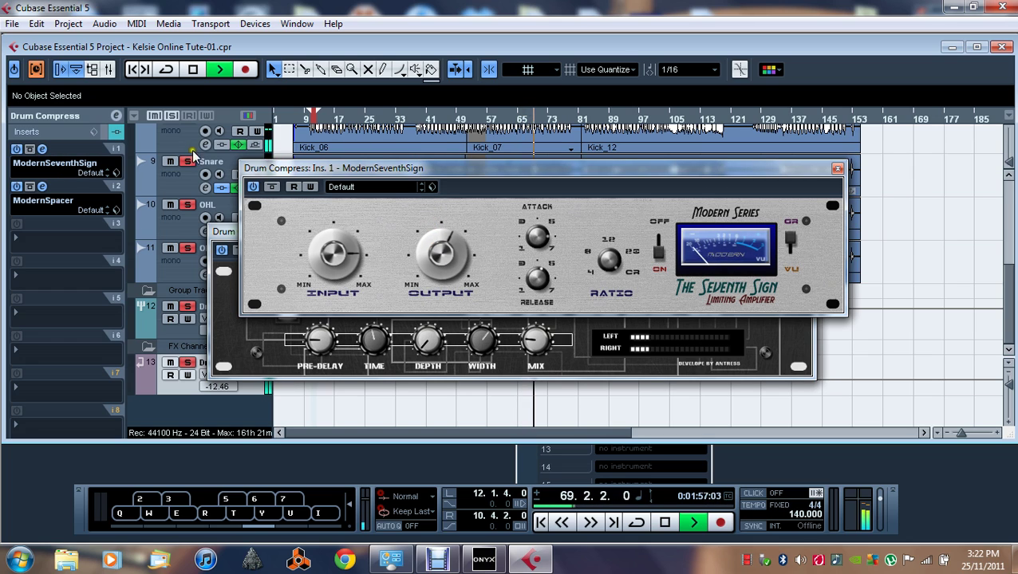
click(85, 132)
drag(82, 182, 74, 187)
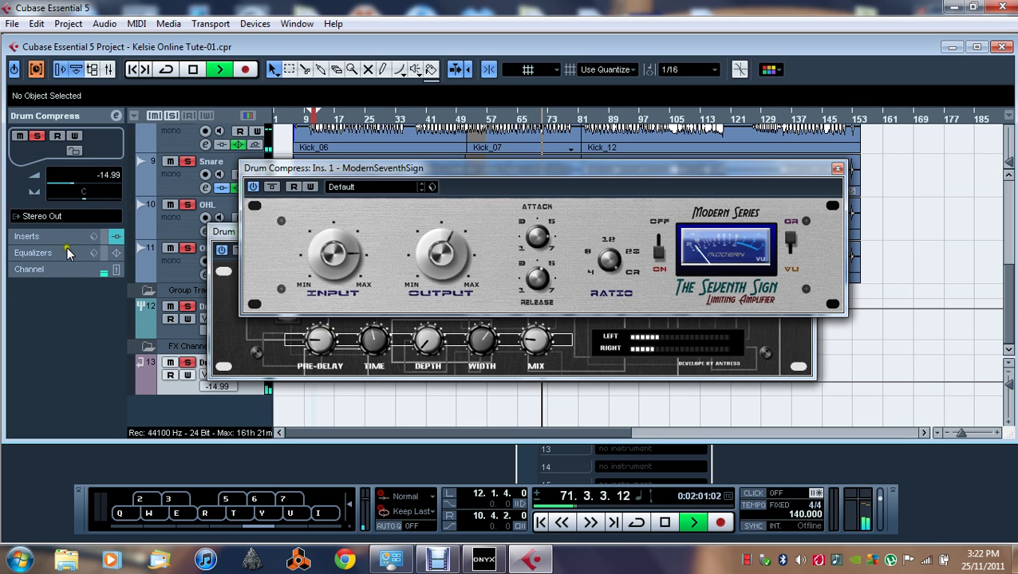
- Raise ModernSpacer's time, depth and width, set its mix to about nine o'clock, and close both plug-in windows
click(68, 236)
click(43, 186)
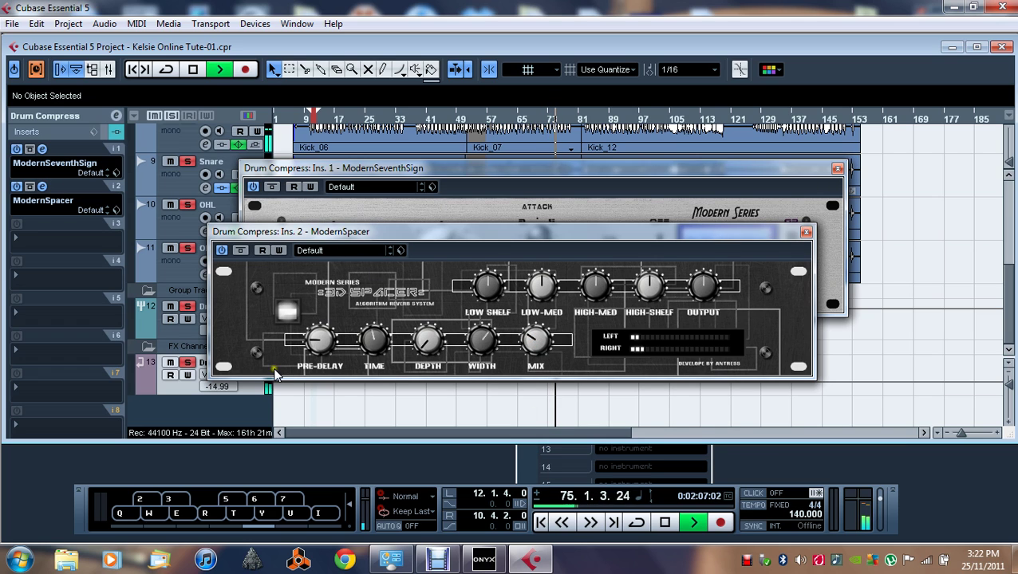
drag(320, 342, 320, 331)
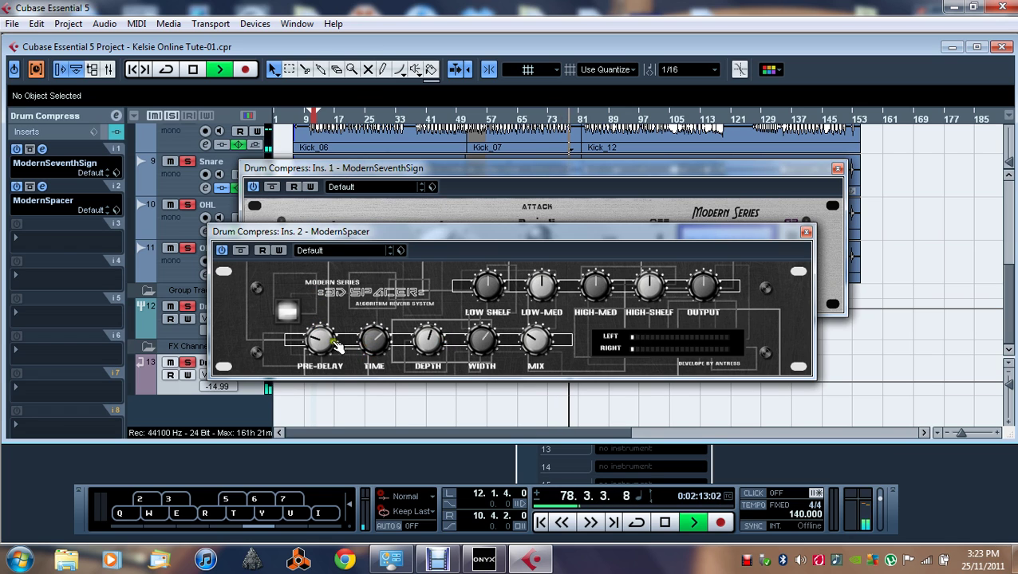
drag(339, 347, 325, 347)
click(482, 341)
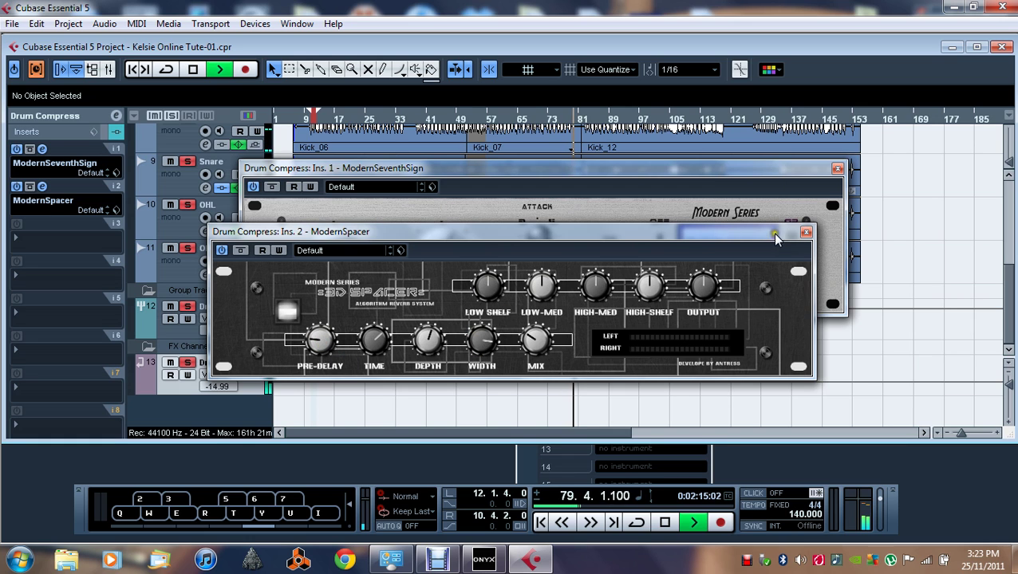
click(806, 232)
click(837, 168)
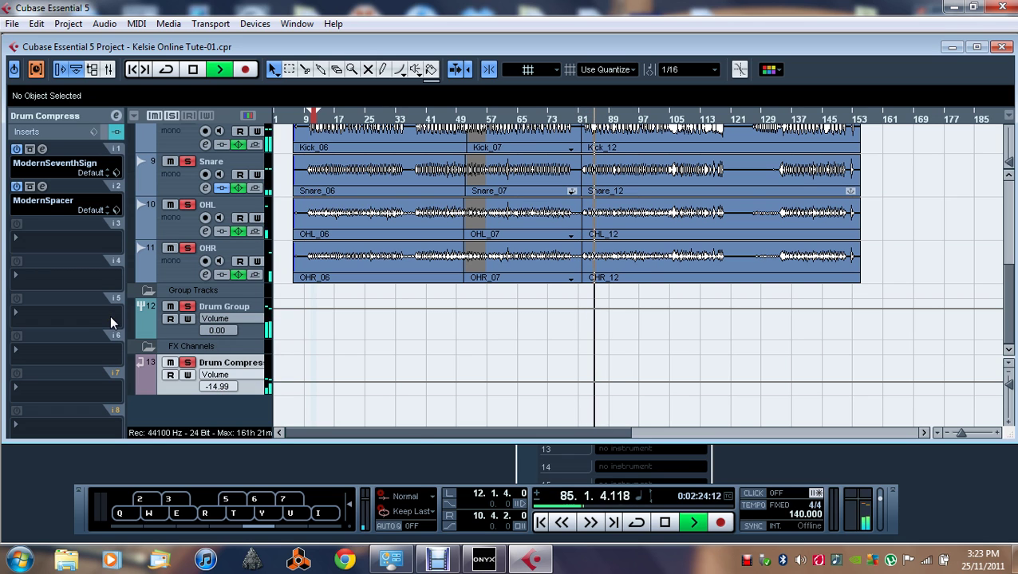
click(42, 186)
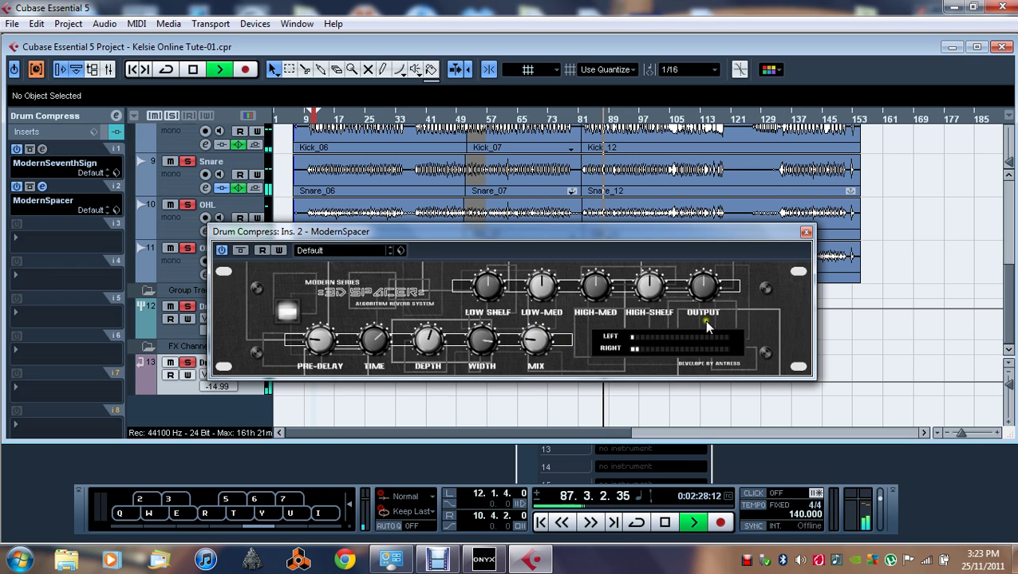
click(806, 231)
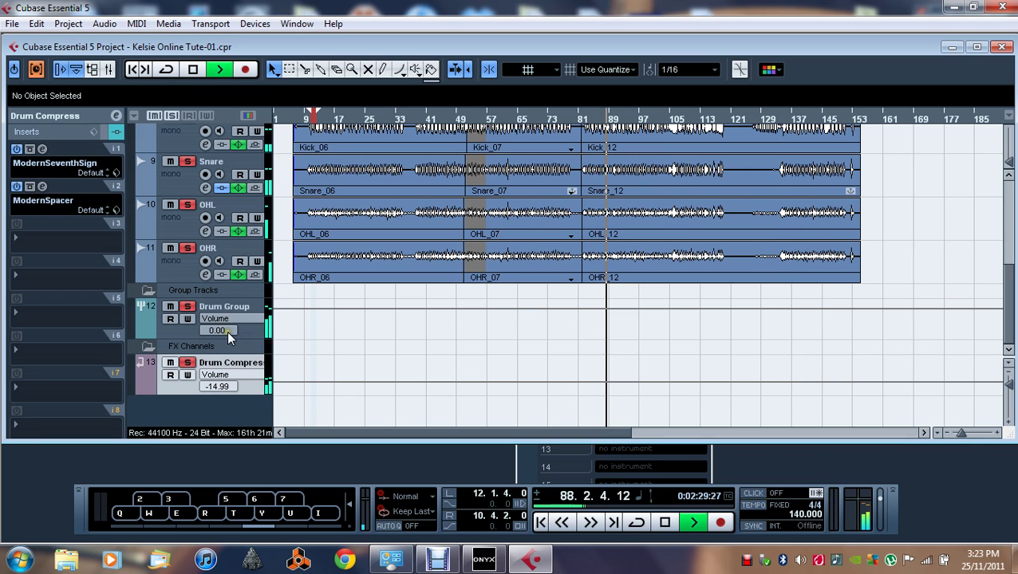
- Lower the Drum Compress volume to about -17.31 and mute the channel
click(66, 131)
scroll(72, 182, down, 5)
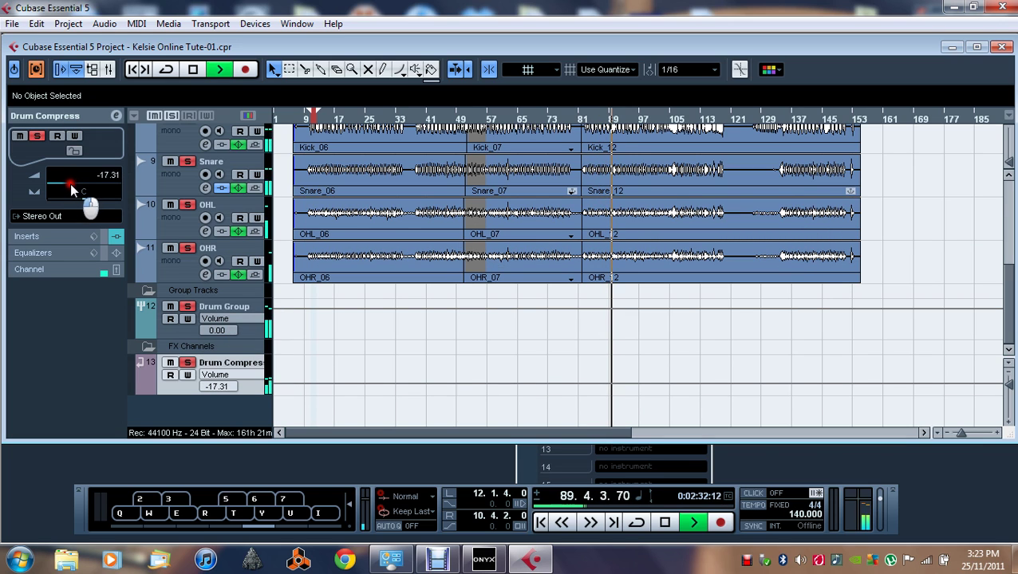
click(17, 137)
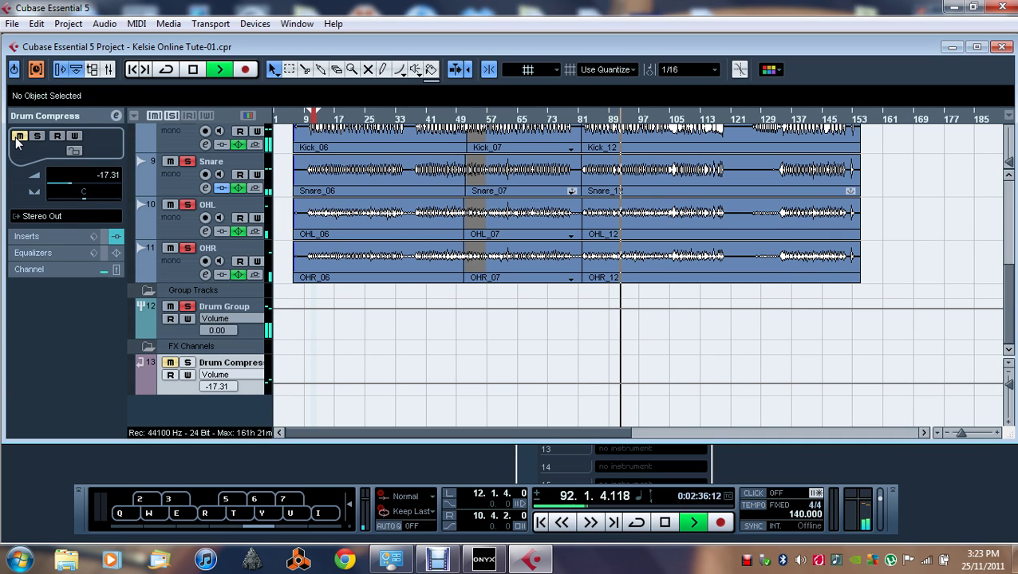
- Open ModernSeventhSign on the Drum Compress channel and bypass it briefly to compare the sound with and without it
click(50, 237)
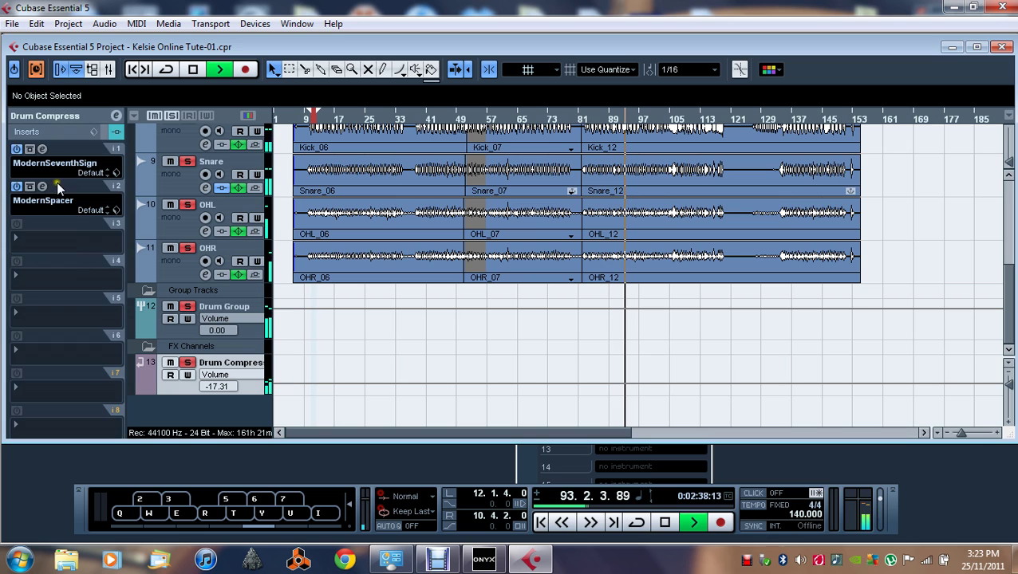
click(42, 149)
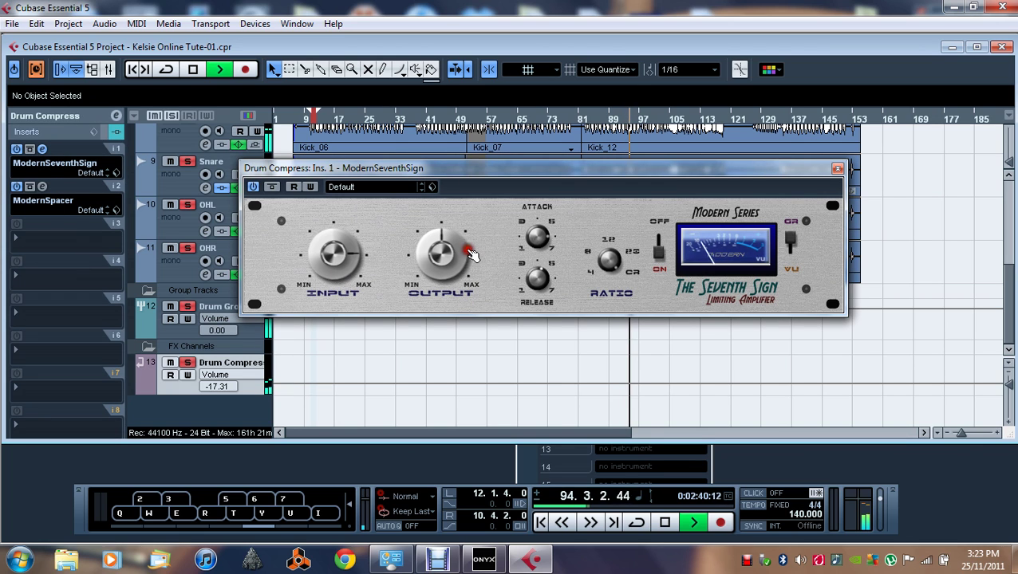
click(271, 186)
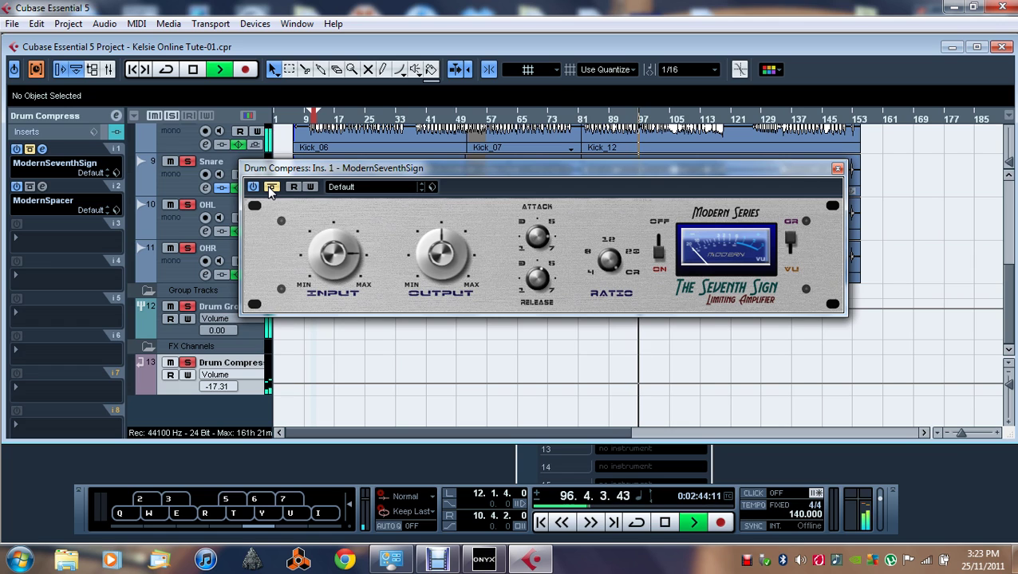
click(272, 186)
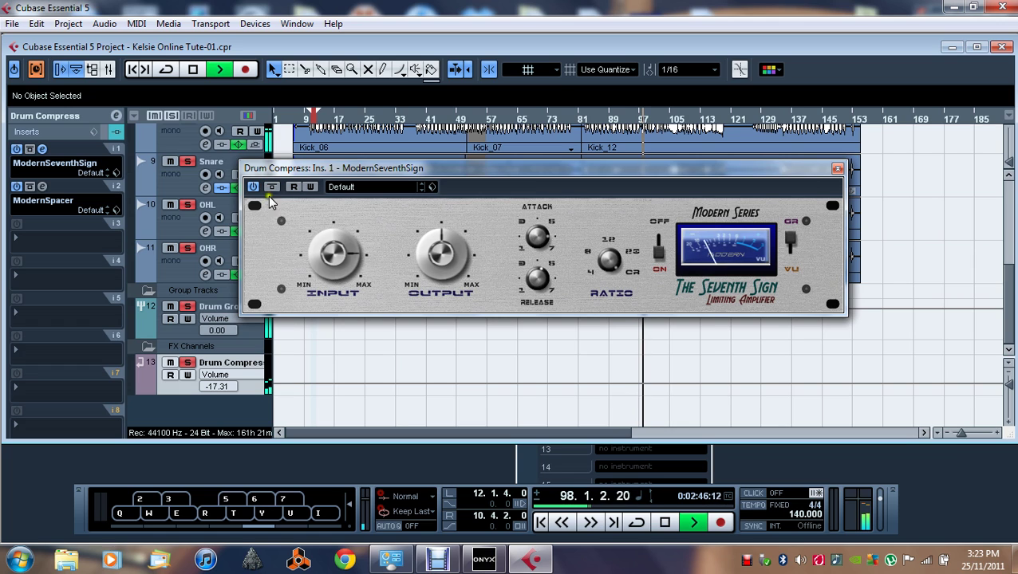
- Compare the drums with all Drum Compress inserts bypassed and active, and close the ModernSeventhSign window
click(104, 133)
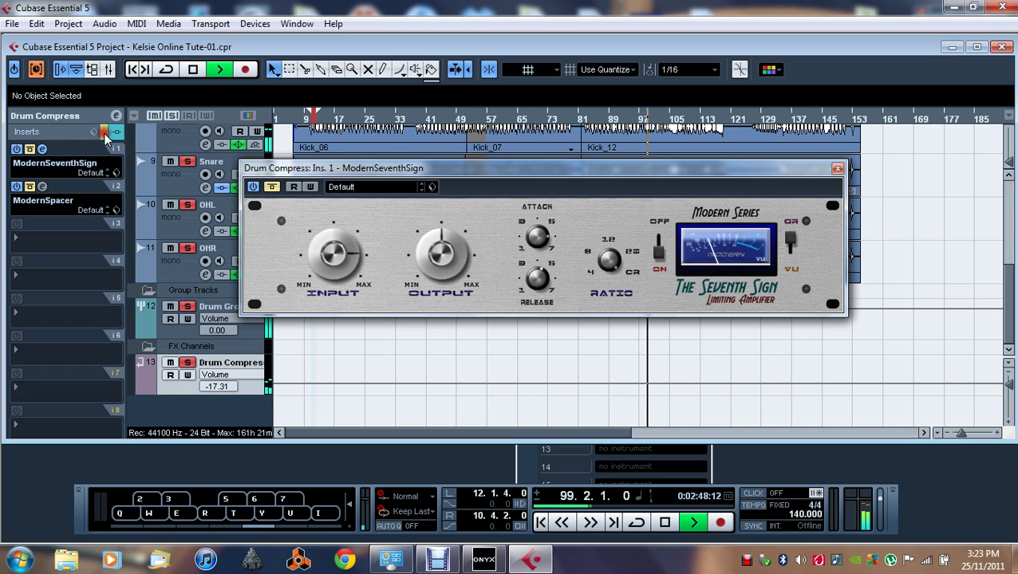
key(space)
key(space)
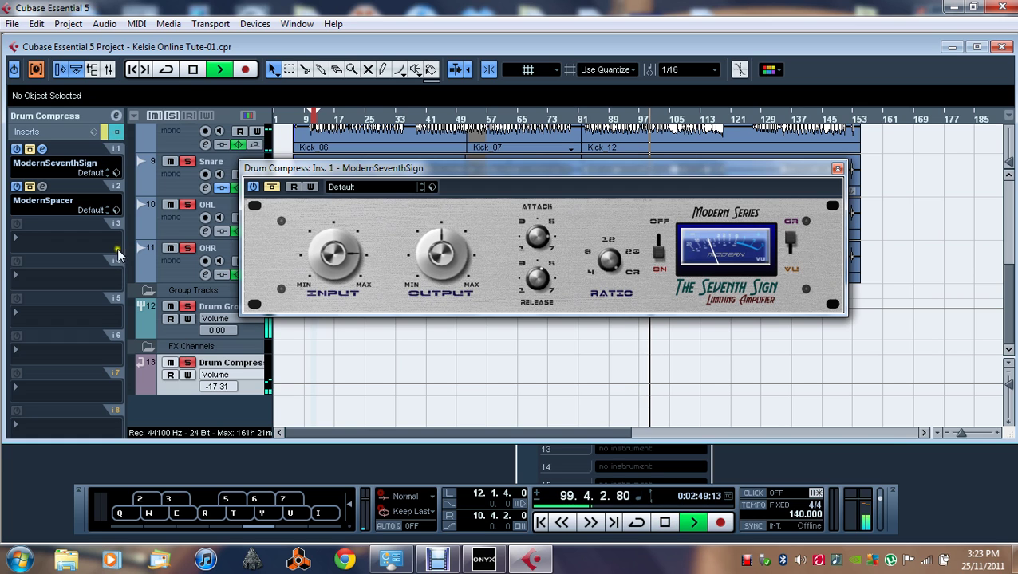
click(837, 168)
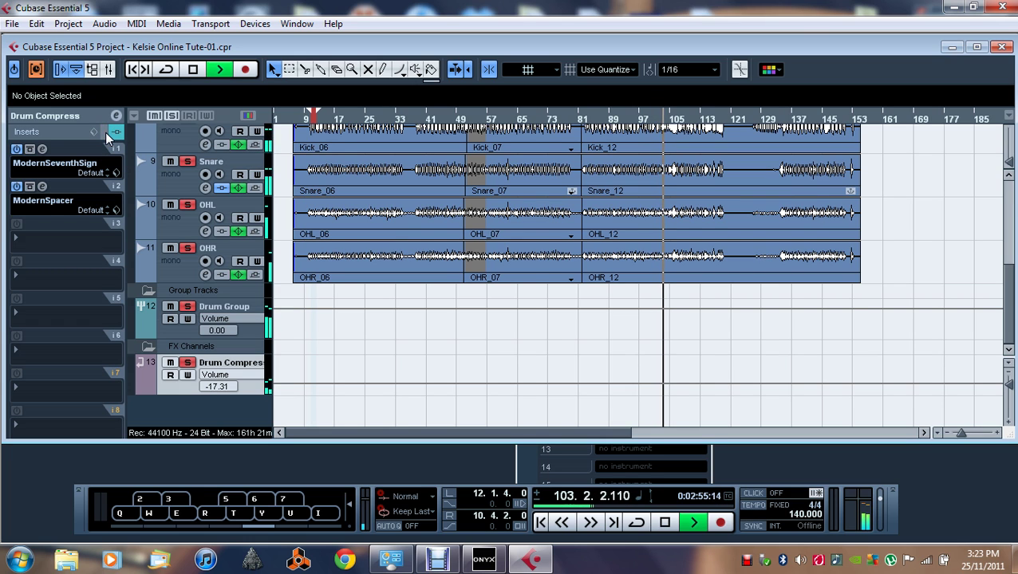
- Review the ModernSeventhSign and ModernSpacer settings on Drum Compress and close both plug-in windows
click(42, 149)
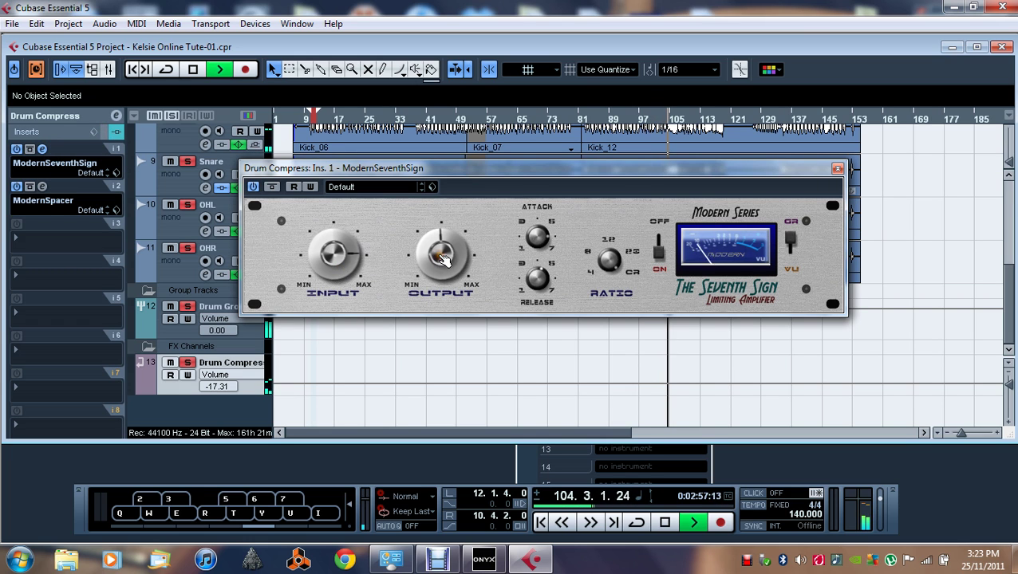
click(43, 198)
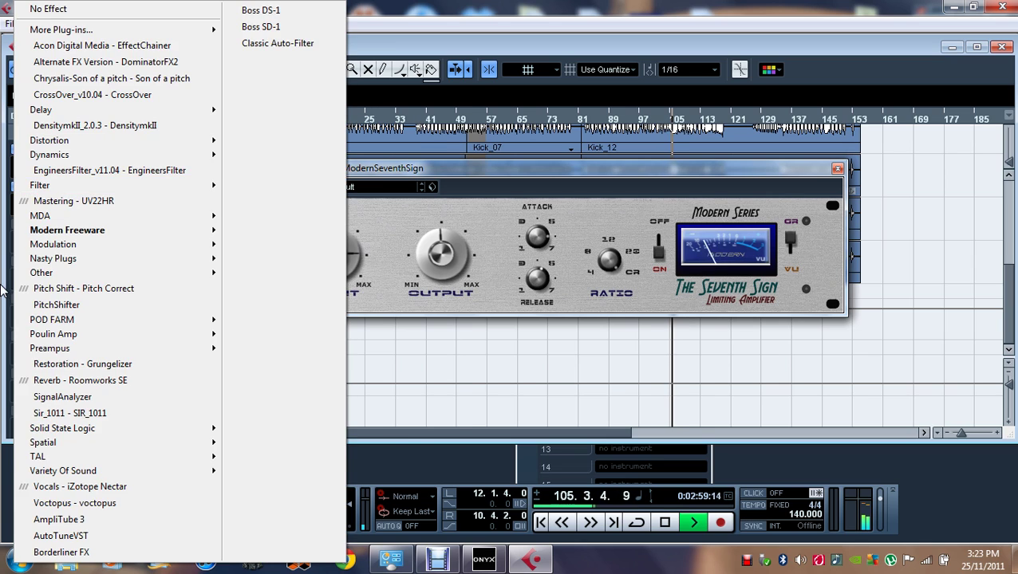
key(Escape)
click(43, 187)
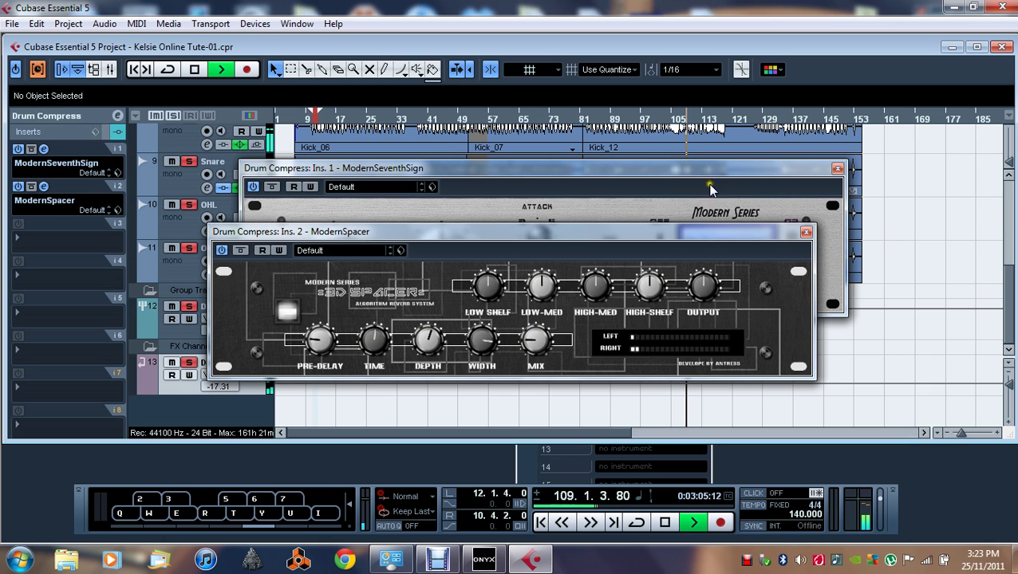
click(806, 232)
click(837, 171)
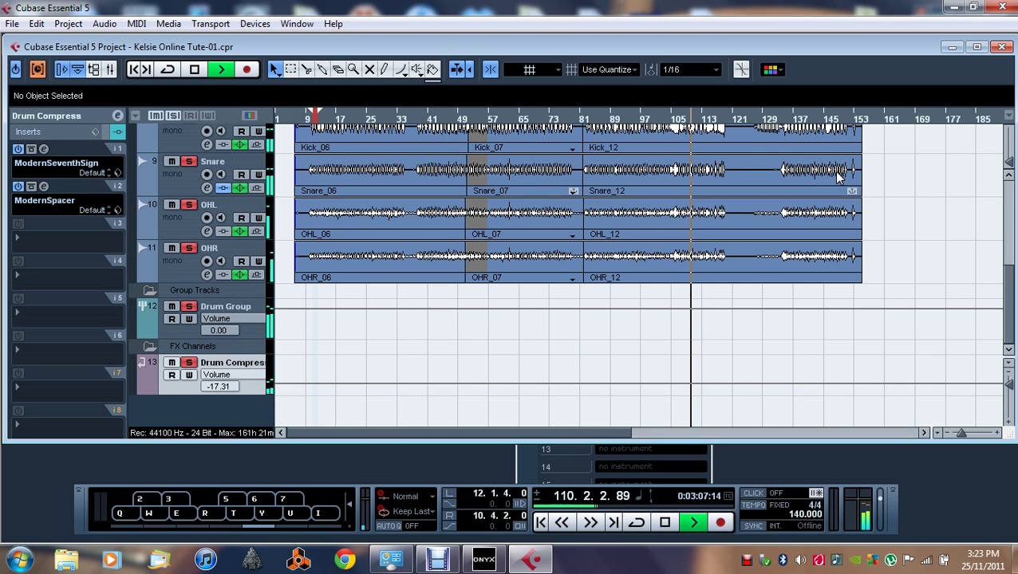
- Switch off the Drum Group's send to Drum Compress and play the drums from about bar 90
key(space)
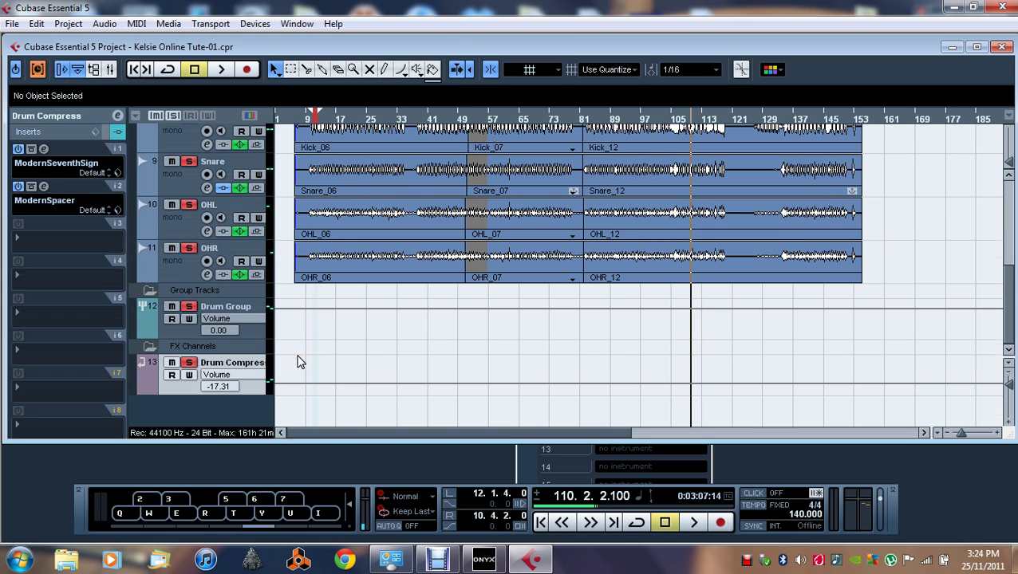
scroll(297, 361, up, 2)
click(230, 229)
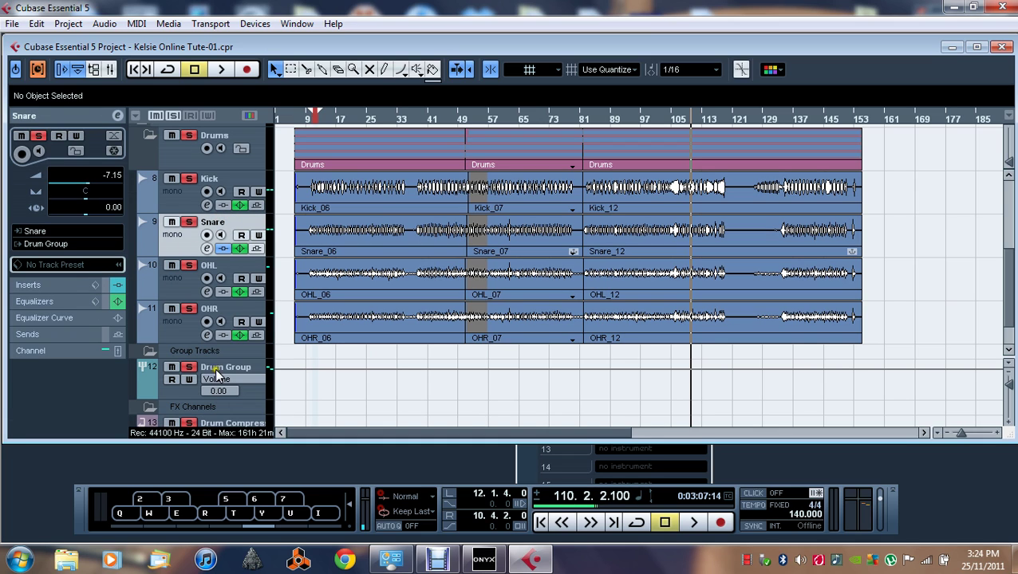
click(214, 373)
click(62, 114)
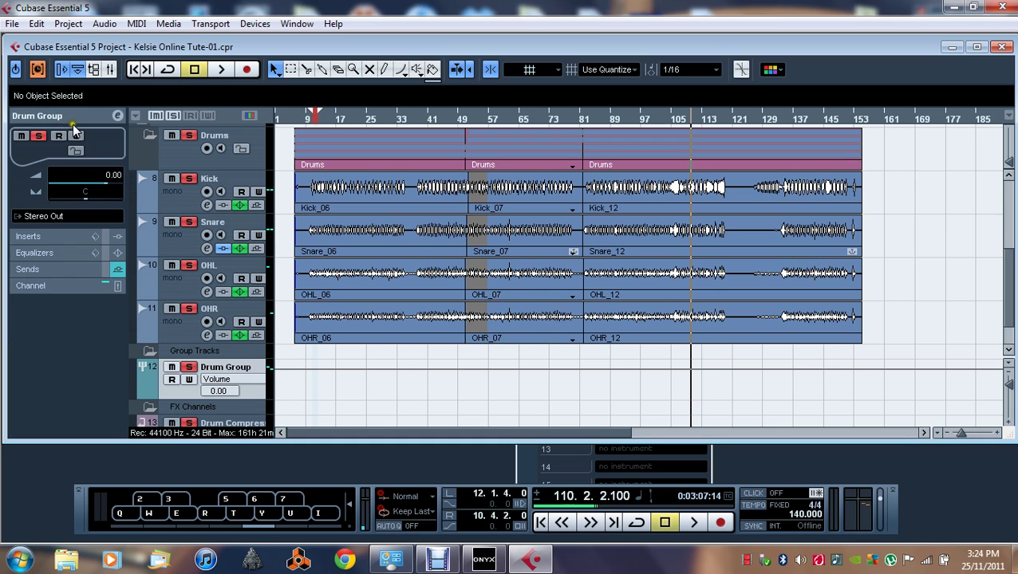
click(32, 268)
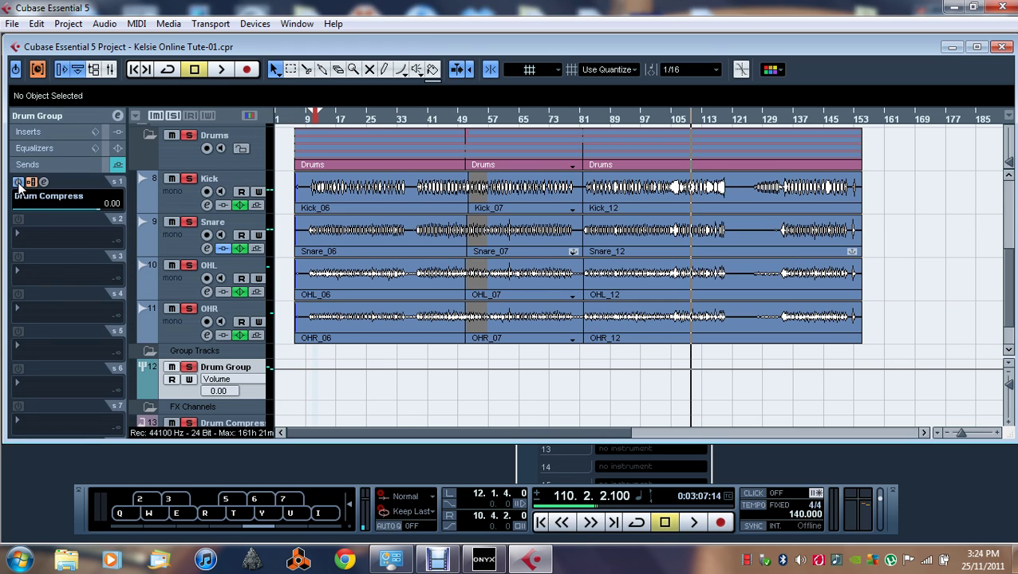
click(18, 183)
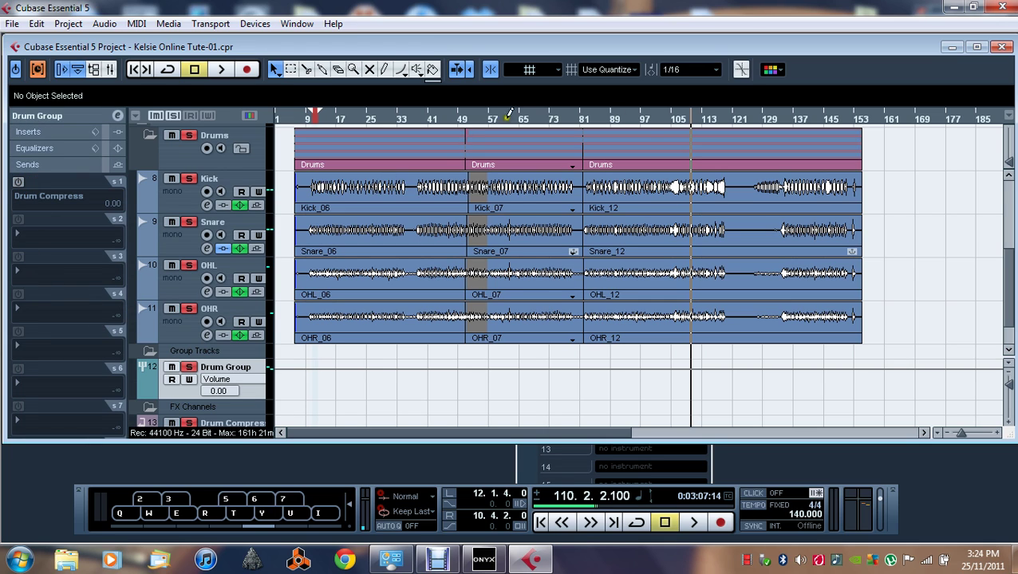
click(615, 121)
key(space)
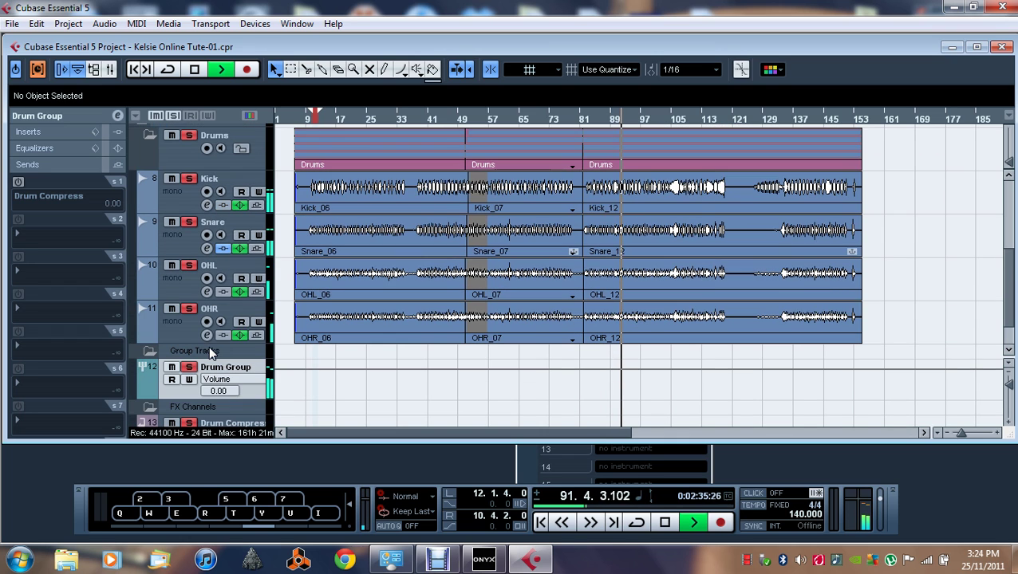
- Stop playback and route the Snare's first send to Drum Compress, enabled with its level at 0.00
click(195, 239)
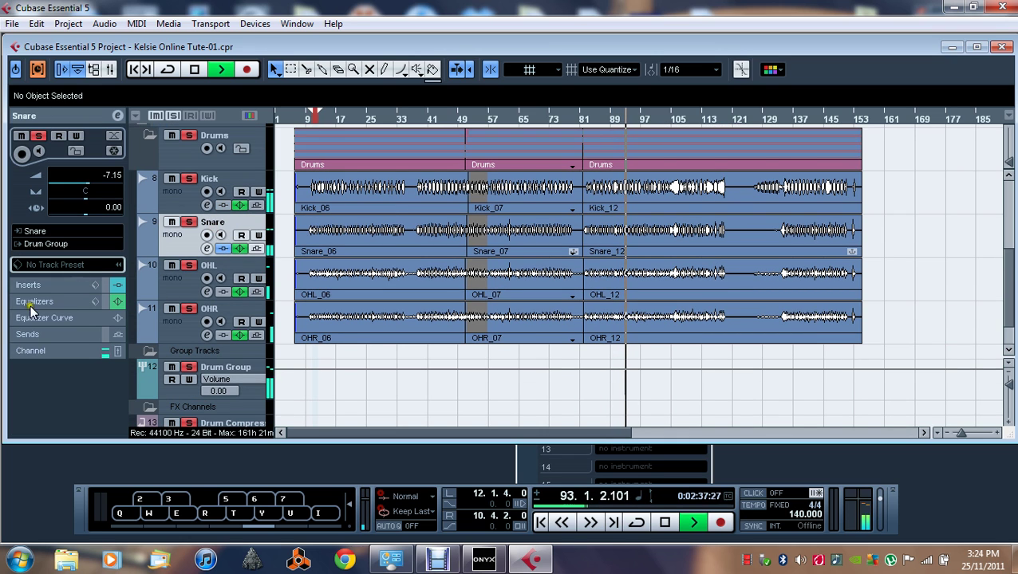
click(42, 334)
key(space)
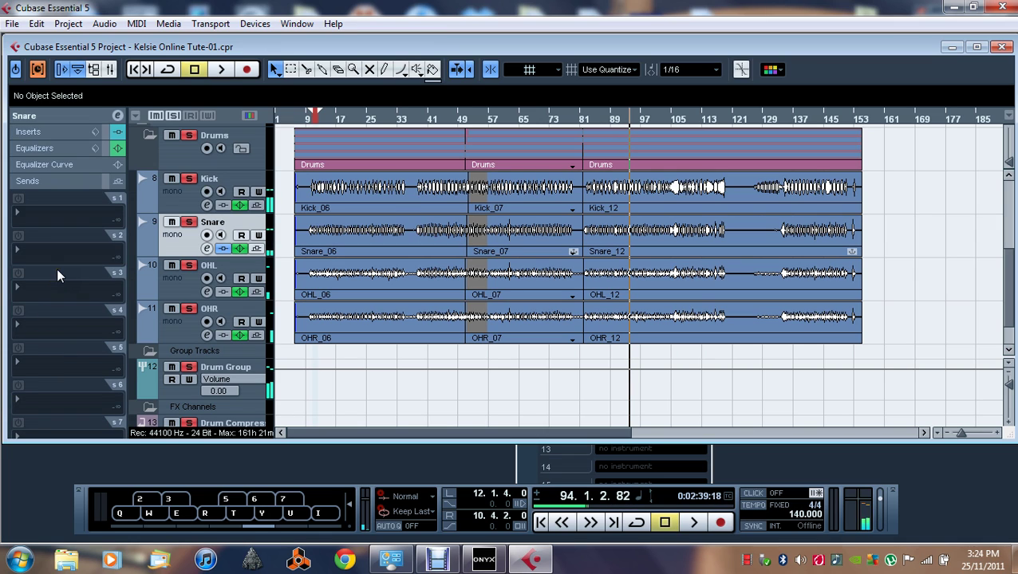
click(20, 209)
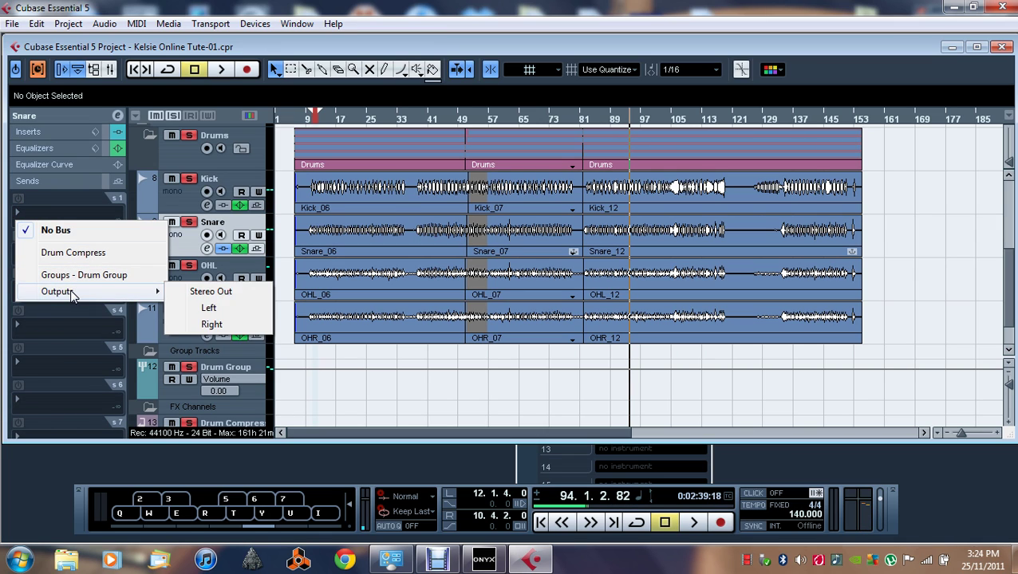
click(70, 252)
click(20, 200)
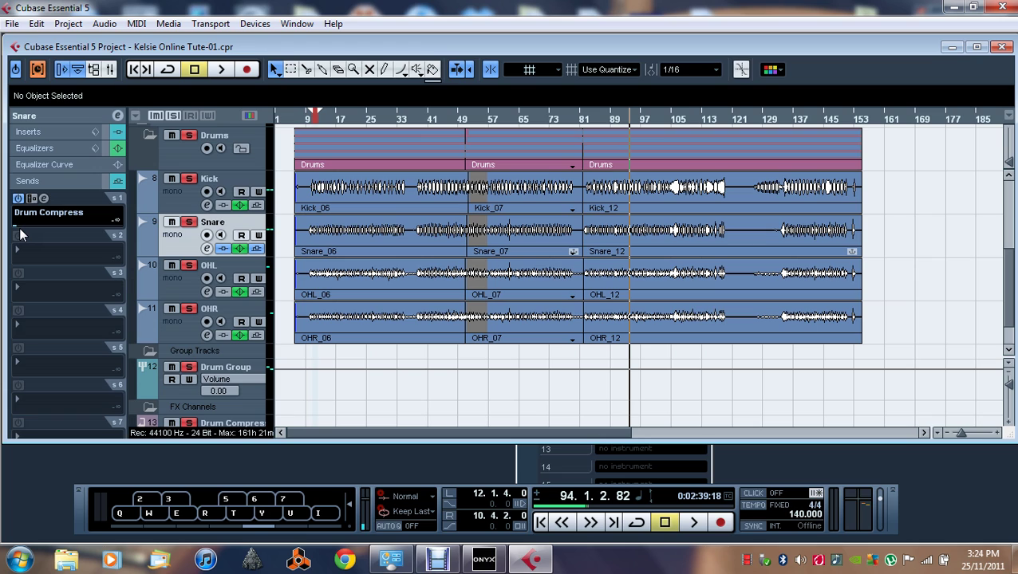
drag(20, 234, 95, 256)
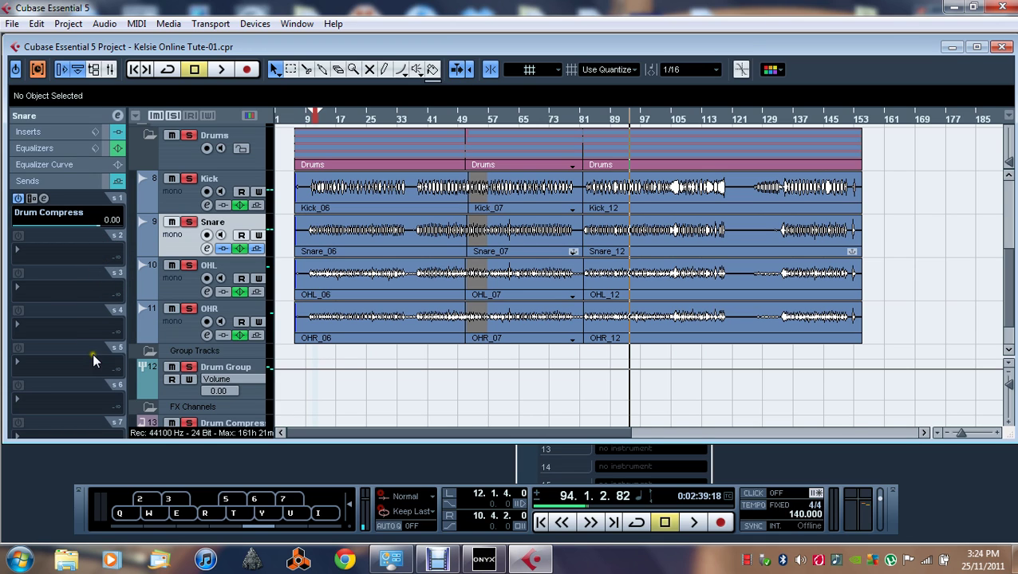
- Solo only the Snare among the drum tracks and compare it during playback with its Drum Compress send off and on
click(192, 134)
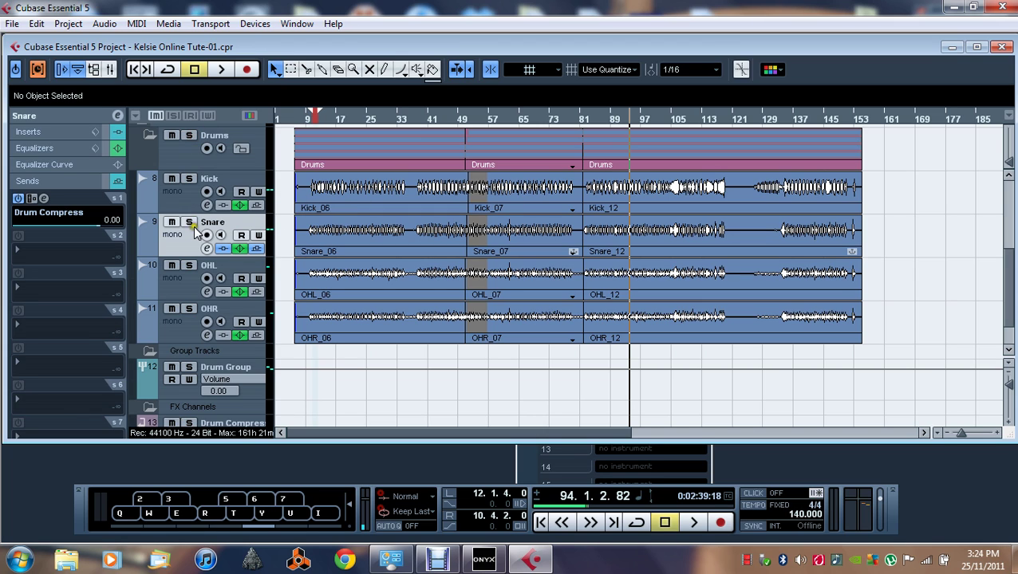
click(190, 223)
click(19, 198)
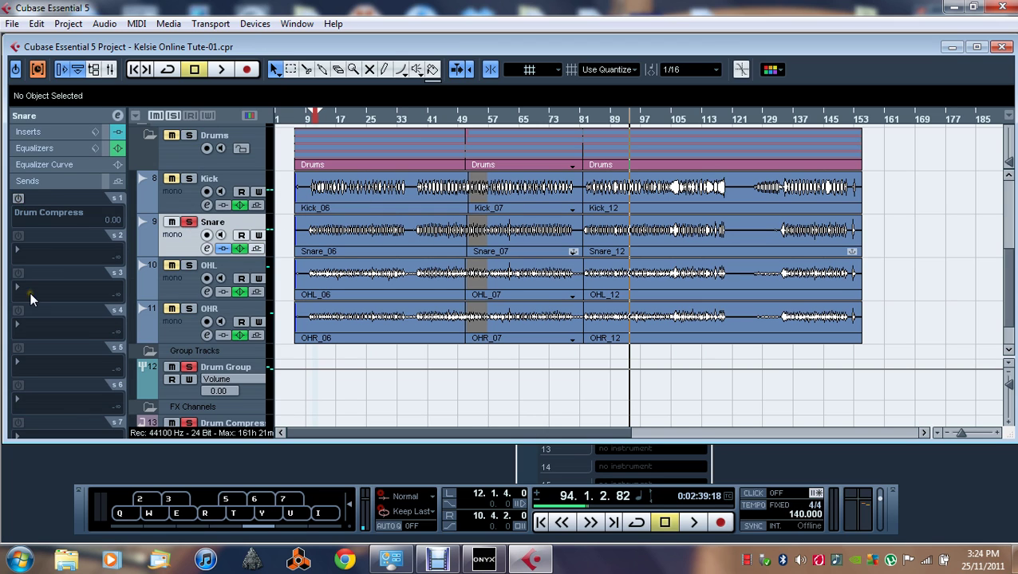
key(space)
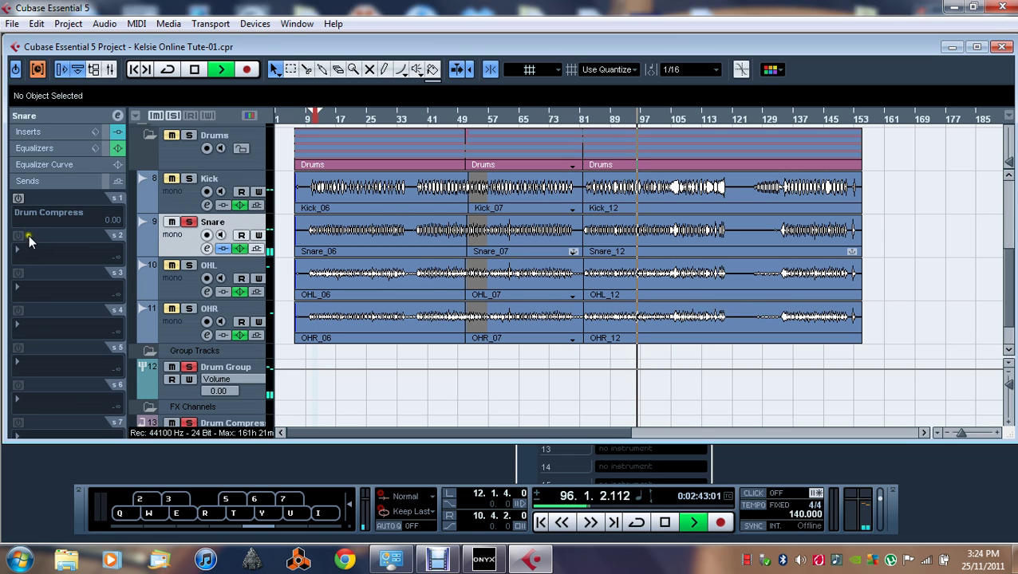
click(19, 199)
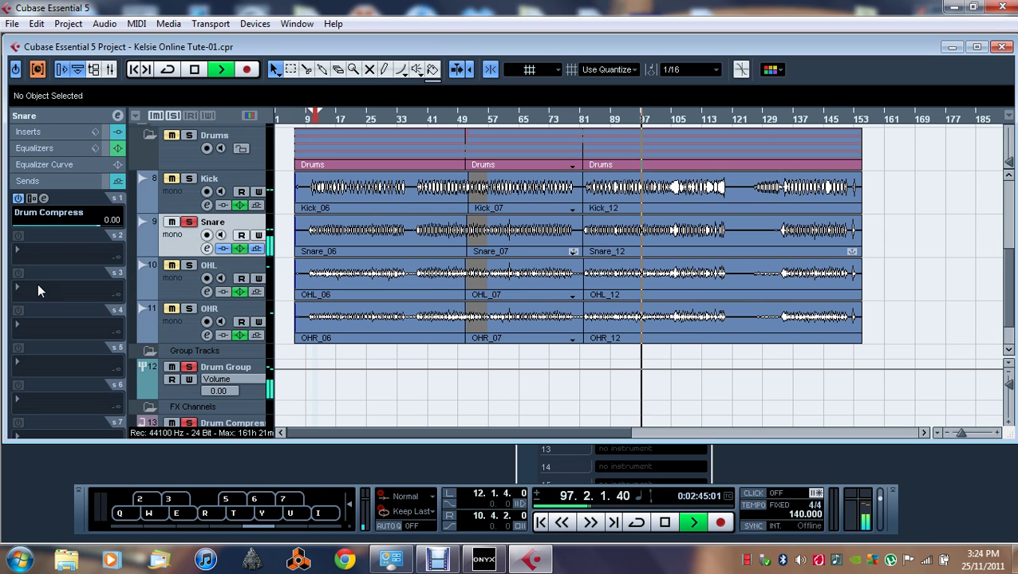
- Raise the Drum Compress volume to about -5.86 and solo all the drum tracks again
scroll(39, 301, down, 2)
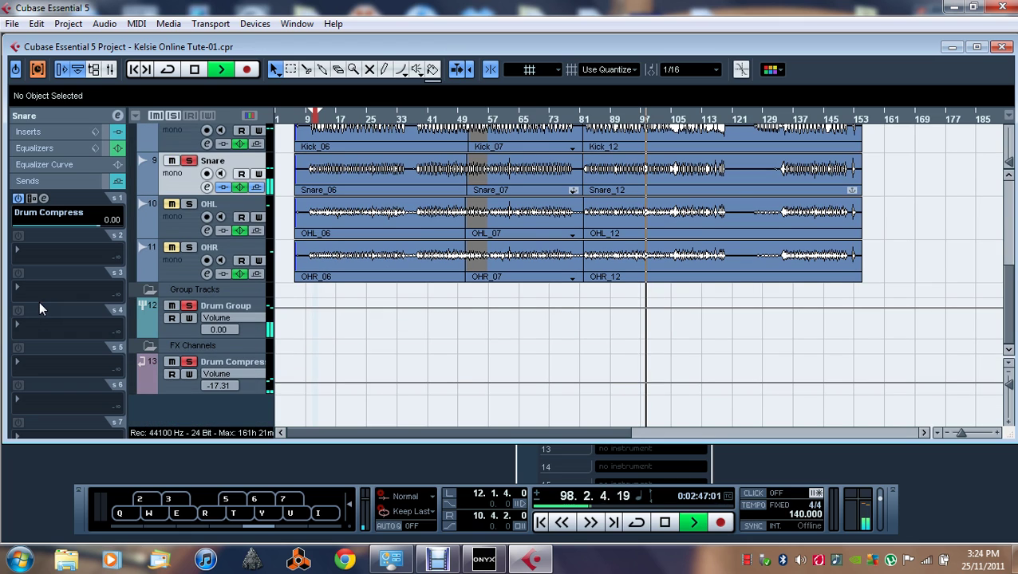
click(209, 363)
click(57, 125)
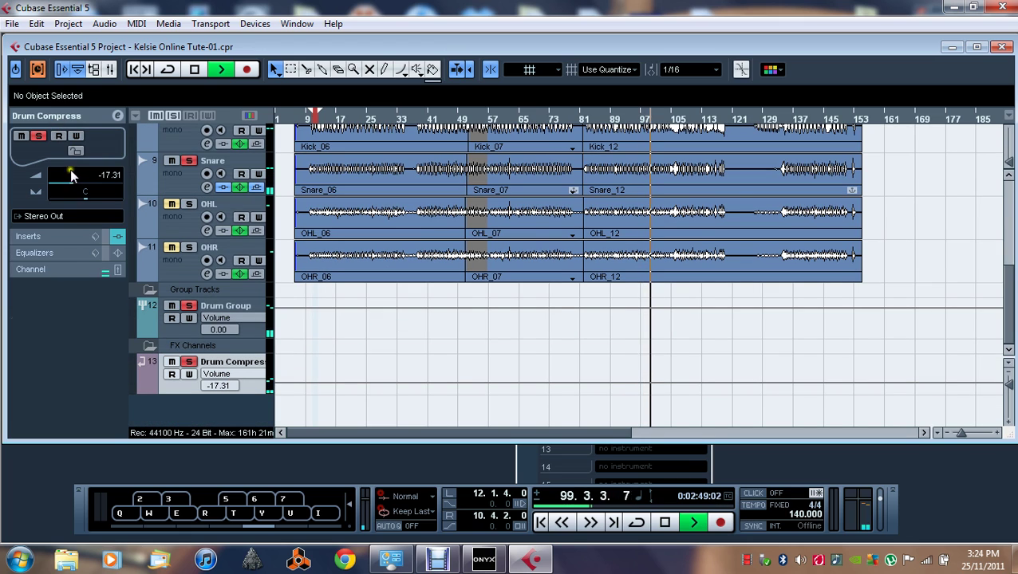
drag(75, 182, 90, 190)
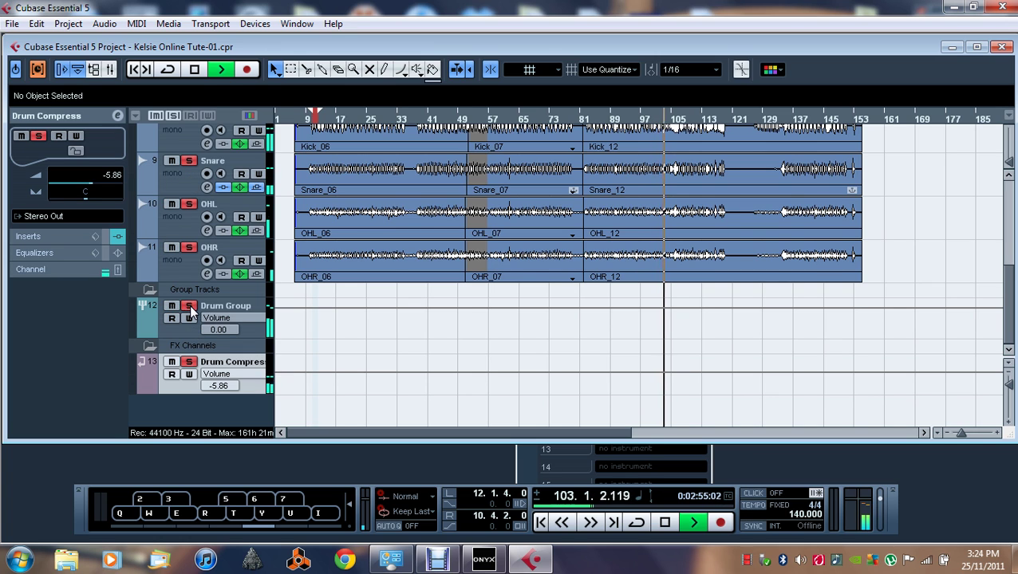
scroll(191, 315, up, 3)
scroll(189, 304, down, 3)
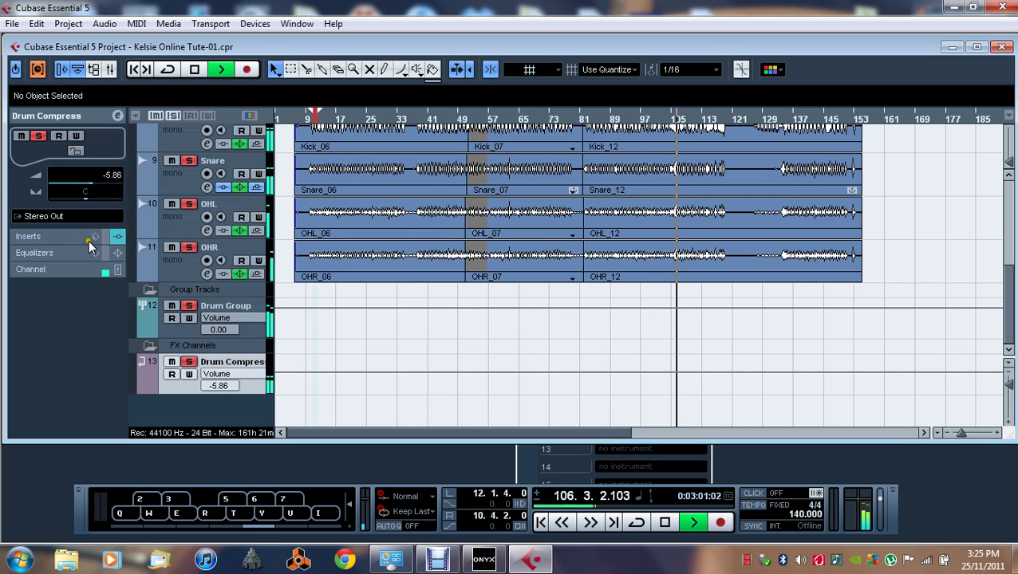
- Lower the Drum Compress volume to about -9.85 and further to about -16.11 while listening to the full drums
drag(91, 183, 83, 189)
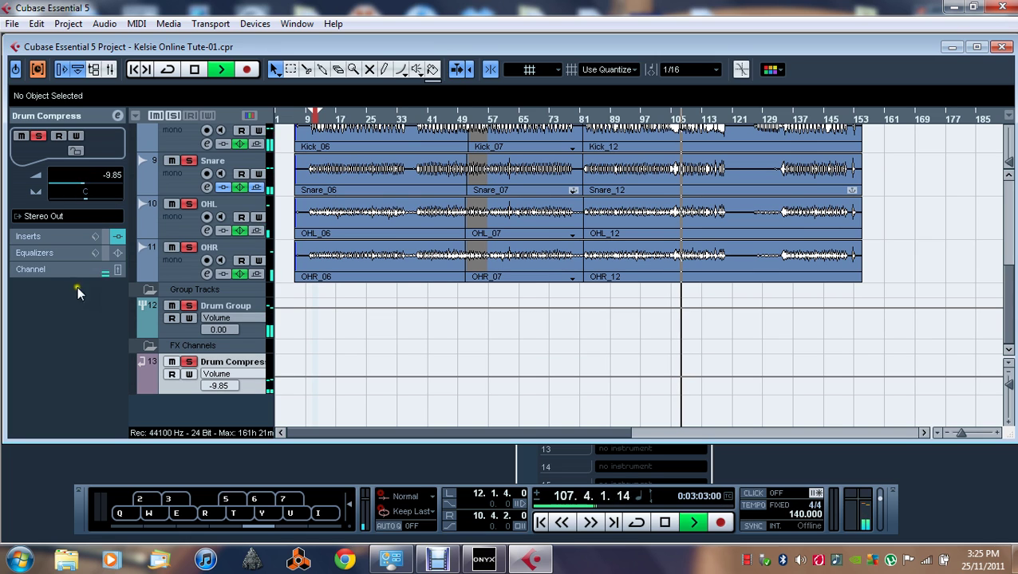
scroll(75, 356, up, 2)
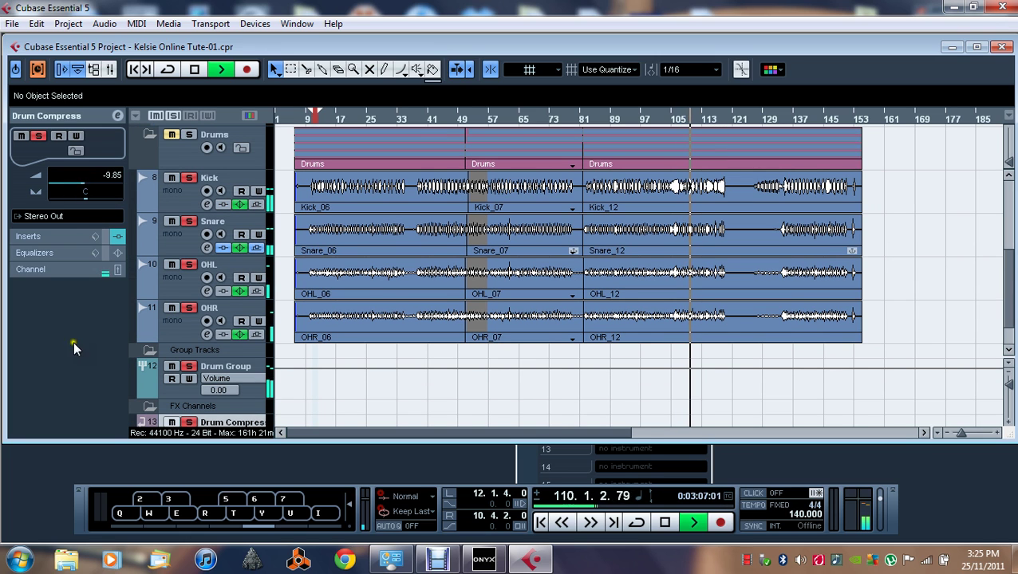
mouse_move(73, 186)
mouse_down()
mouse_move(84, 182)
mouse_move(73, 187)
mouse_up()
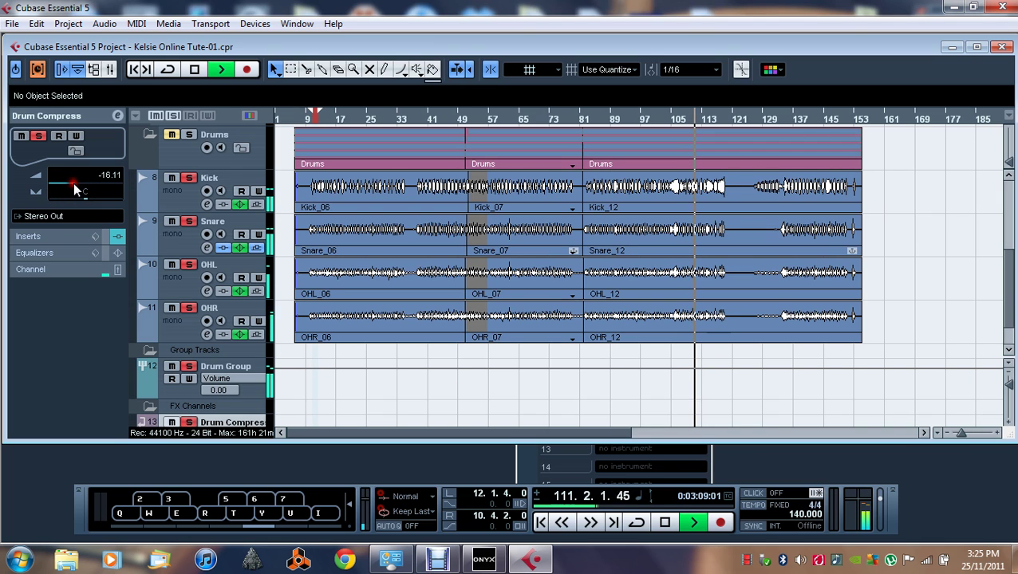
- Switch the Drum Group's send to Drum Compress back on and turn off the Snare's send to it
click(215, 366)
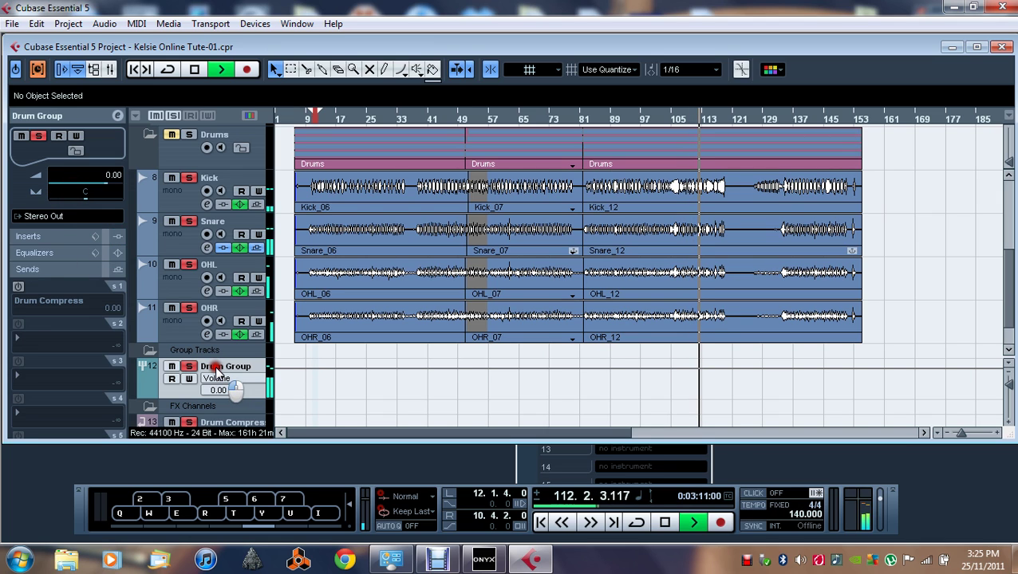
click(18, 287)
click(211, 239)
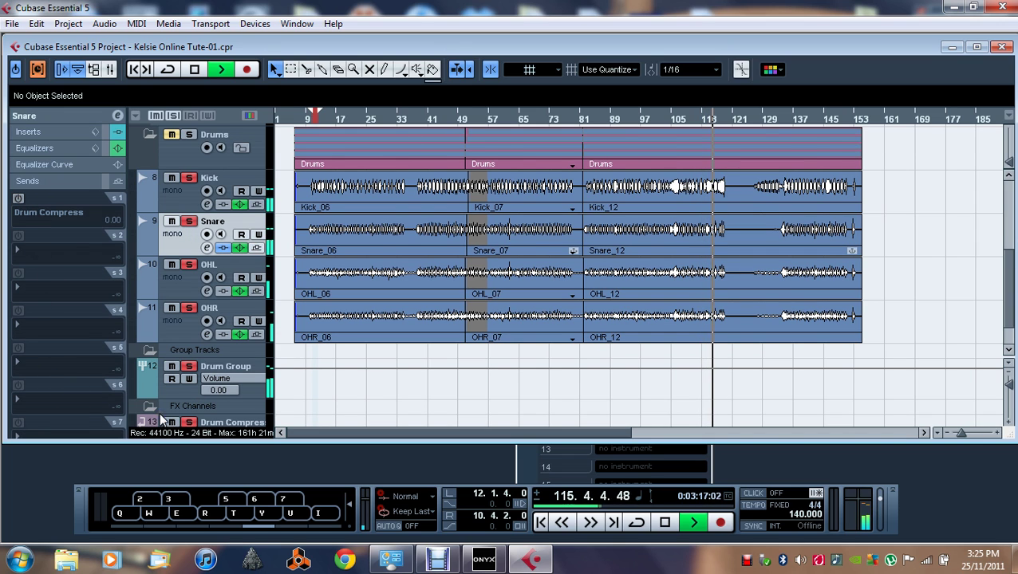
- Lower the Drum Compress channel's volume to about -19.27, listen to the drums and stop playback
scroll(162, 409, down, 2)
click(159, 382)
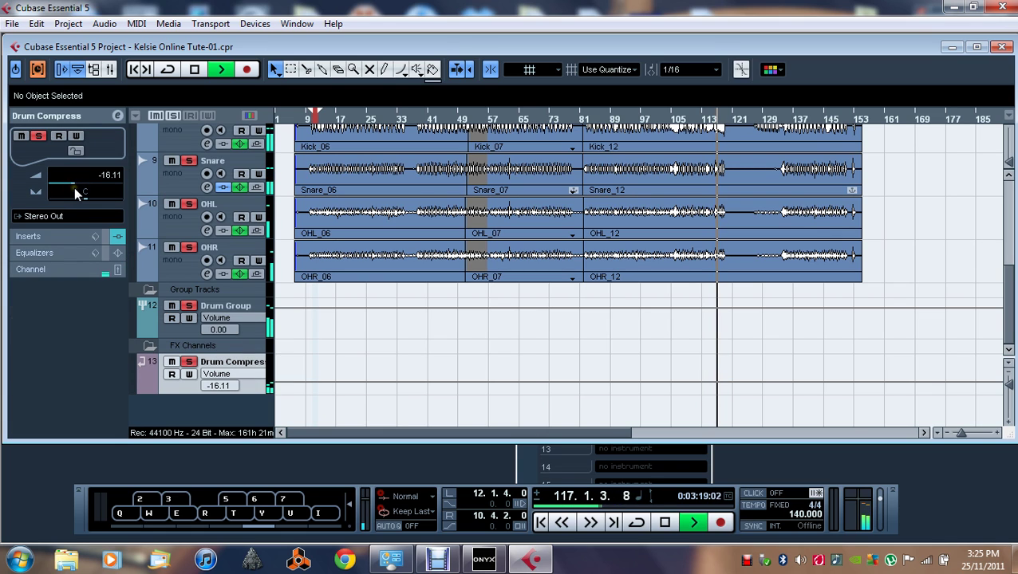
drag(75, 186, 71, 183)
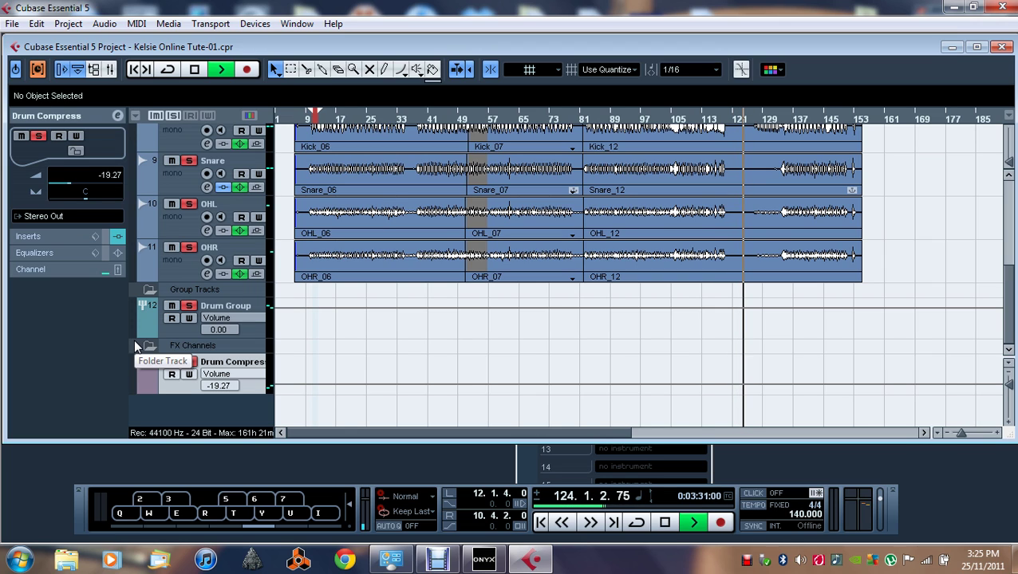
key(space)
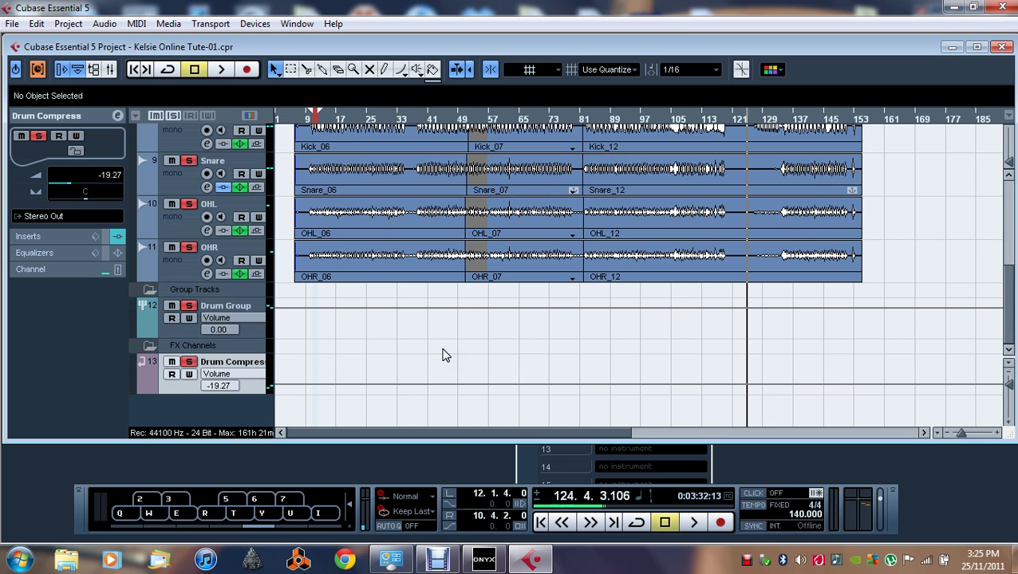
- Play from about bar 25, enable automation reading on Drum Compress and draw its volume at about -28.45 from bar 9, rising to about -15.35 near bar 39
click(238, 375)
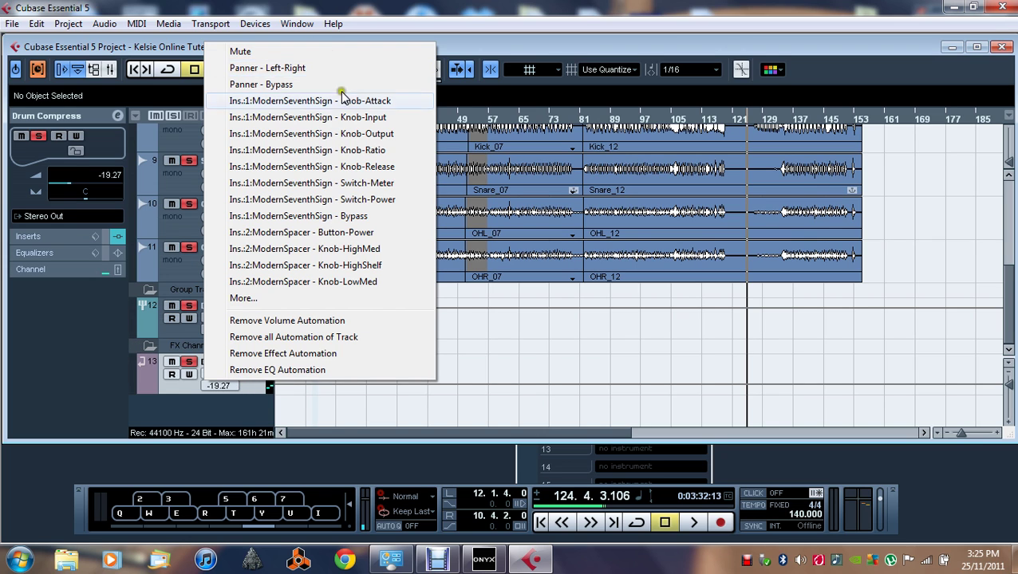
click(243, 395)
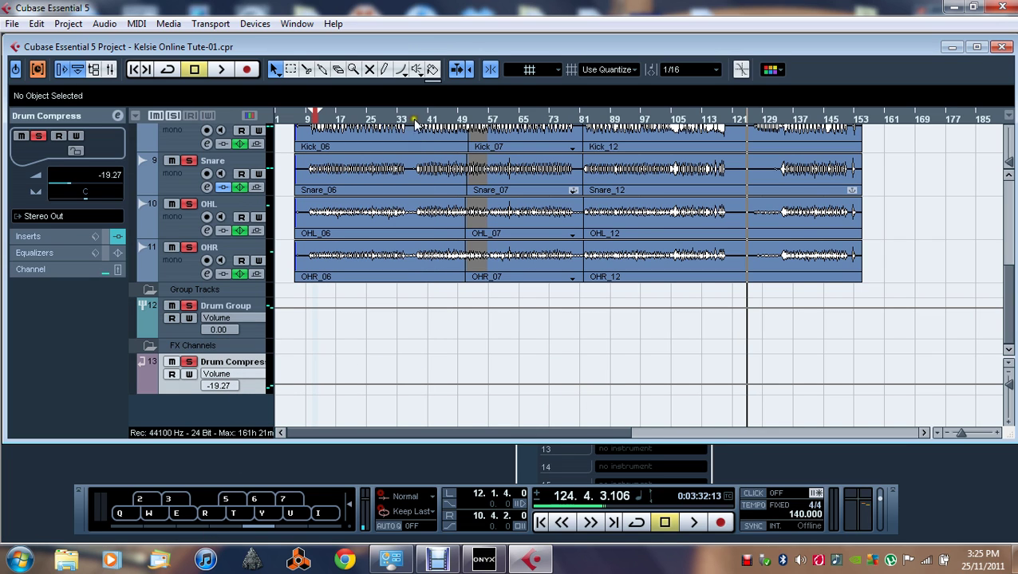
click(372, 120)
key(space)
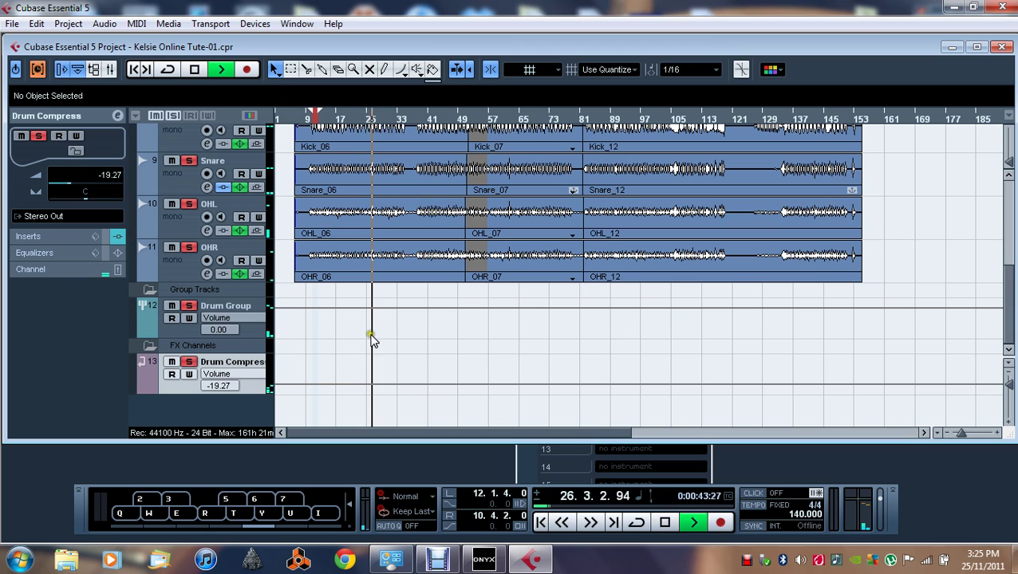
click(307, 384)
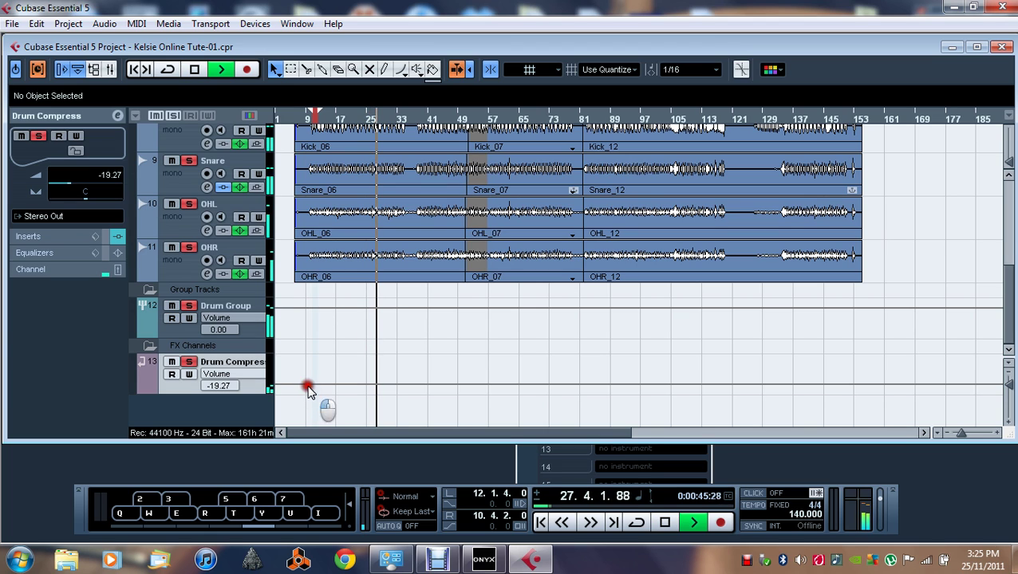
click(172, 374)
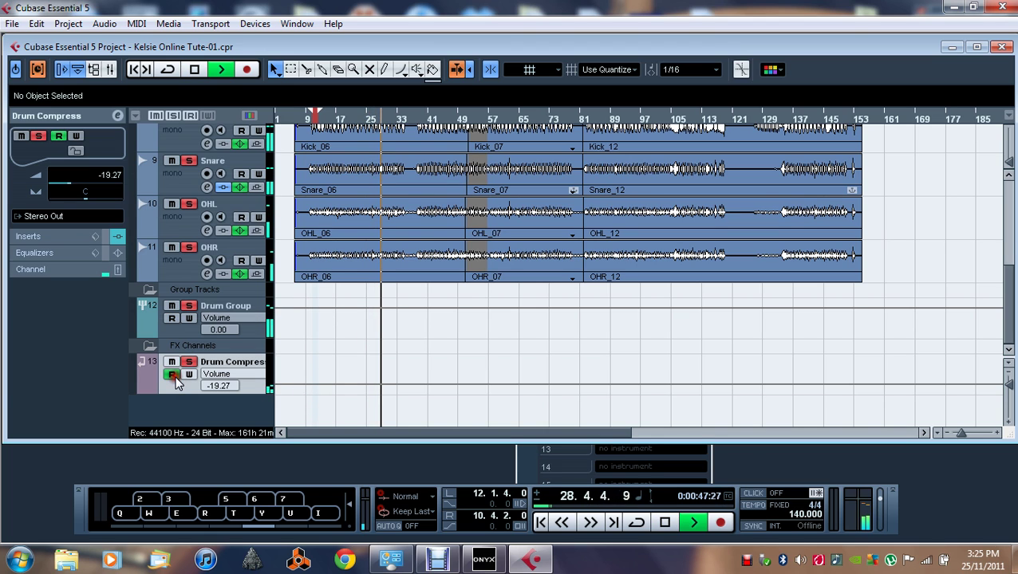
click(329, 385)
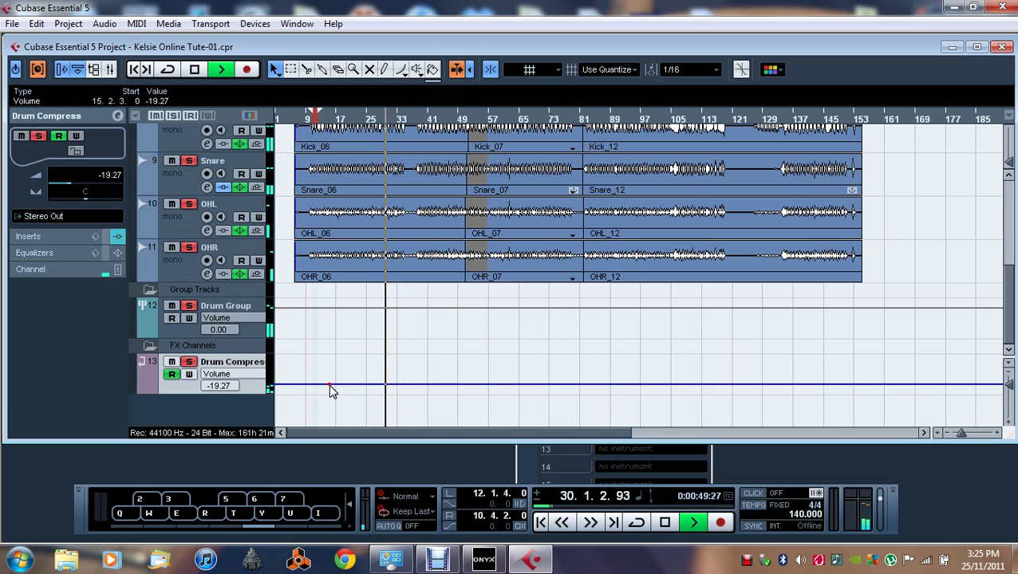
drag(329, 383, 307, 388)
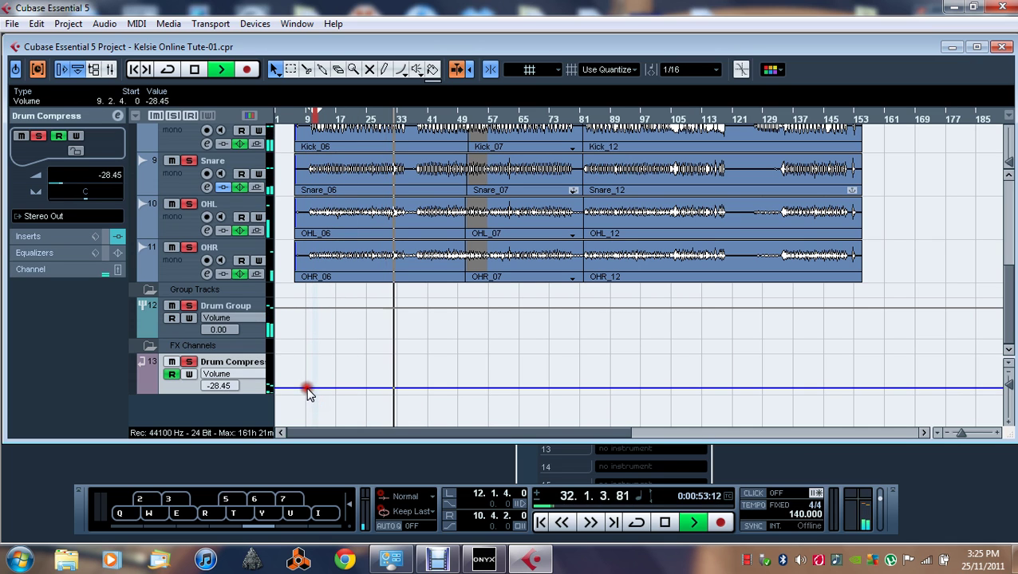
click(419, 389)
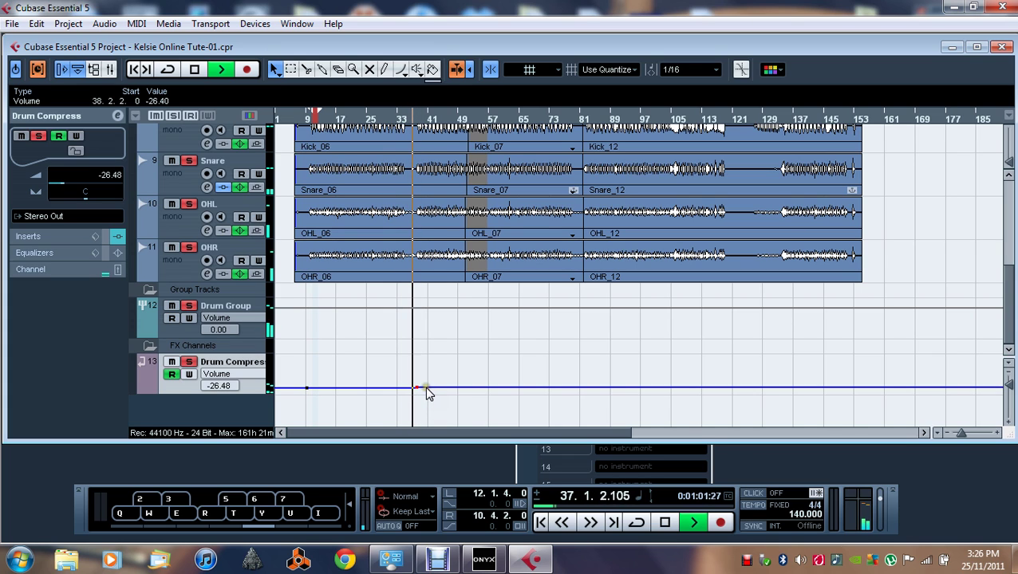
drag(419, 389, 423, 388)
- Turn off the ModernSpacer insert on Drum Compress and lower the volume automation point near bar 40 to about -20.01
click(47, 237)
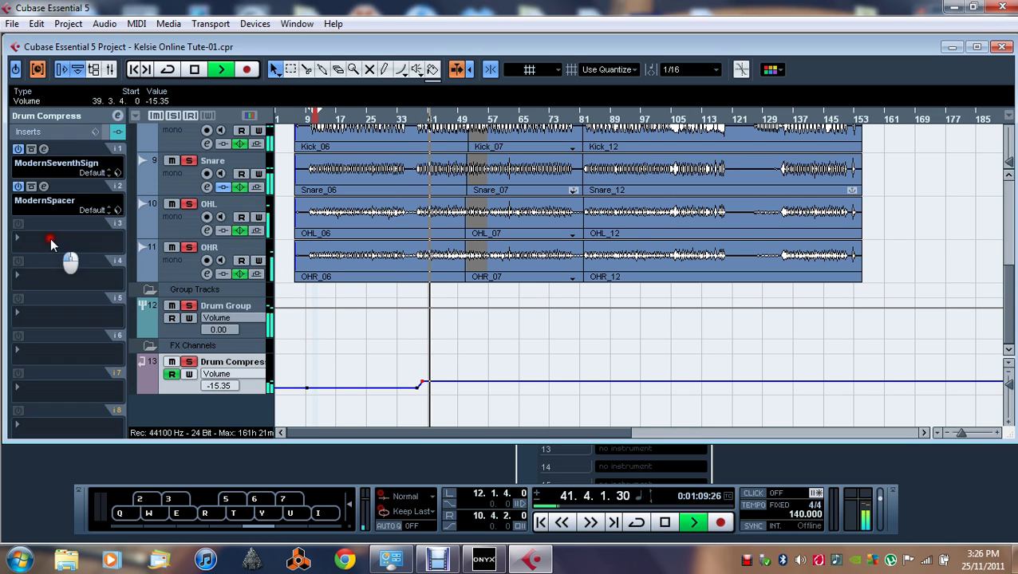
click(19, 187)
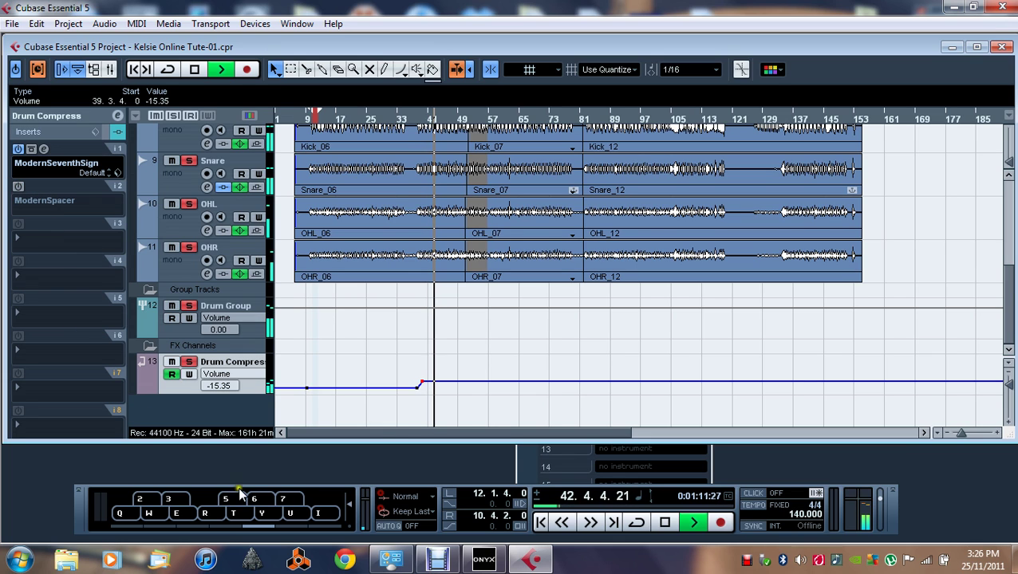
drag(422, 386, 425, 391)
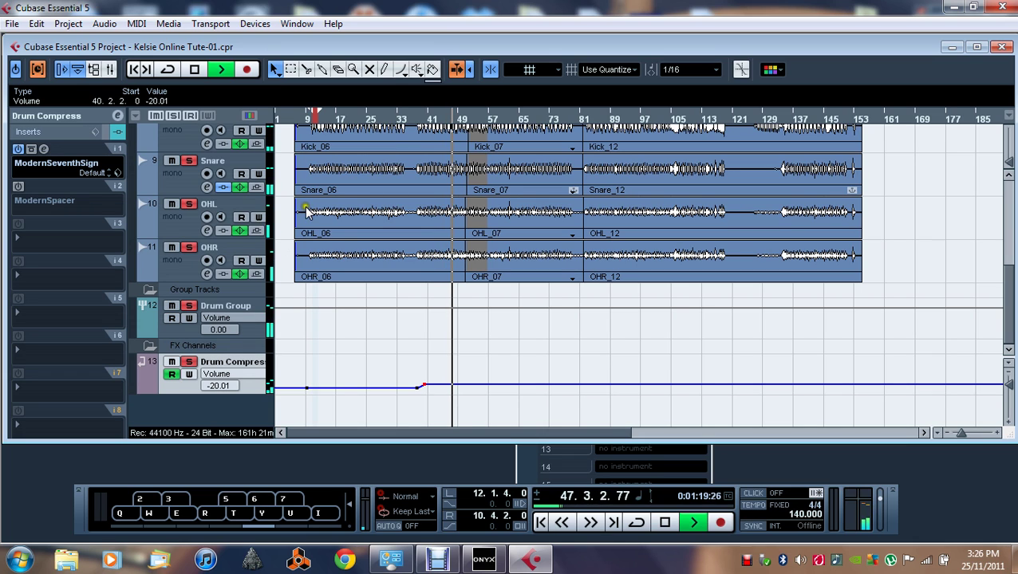
- Replay from about bar 25 and reshape the Drum Compress volume automation to about -24.57 from bar 8, jumping to about -20.01 at bar 39
key(space)
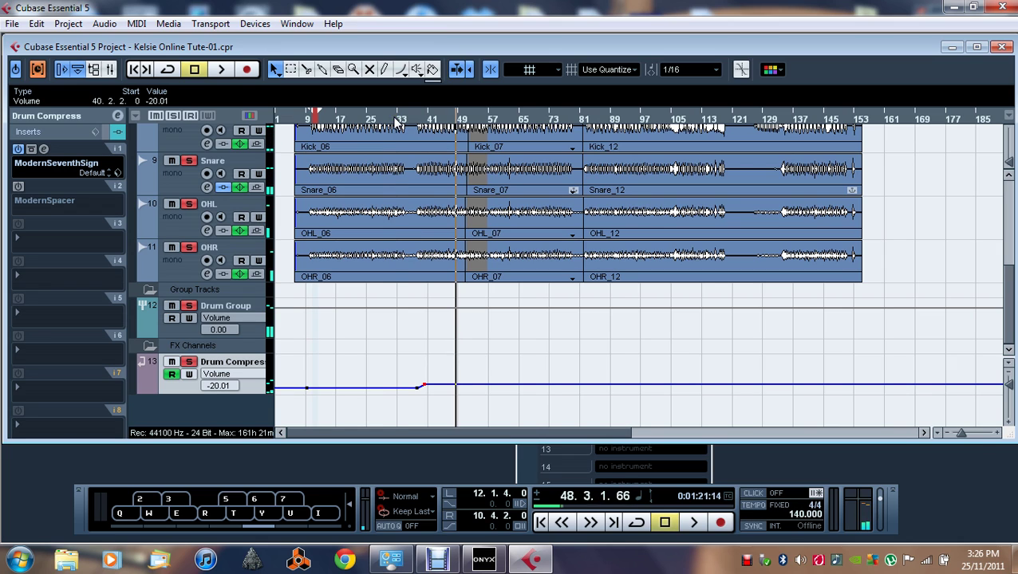
click(394, 121)
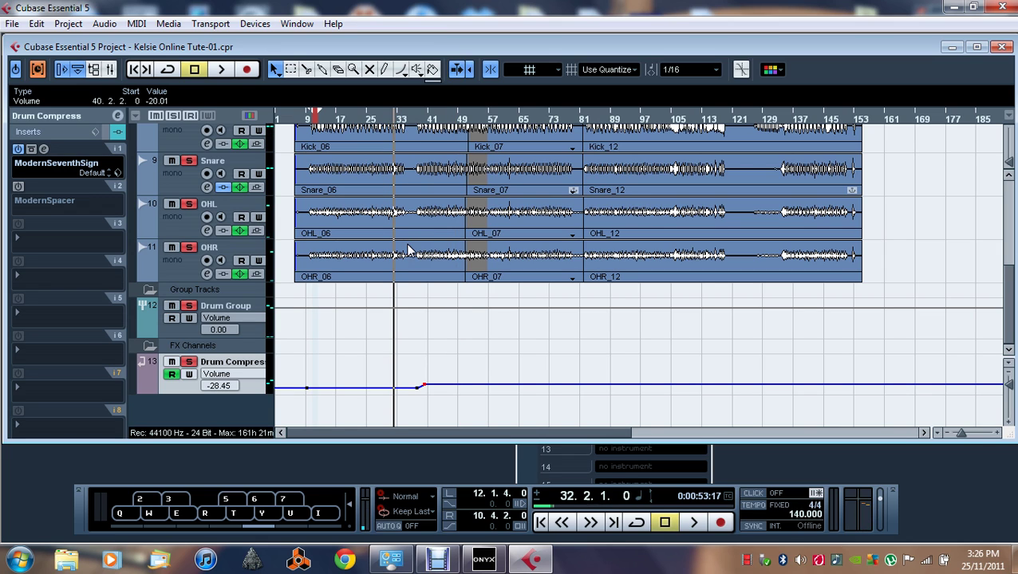
click(373, 118)
key(space)
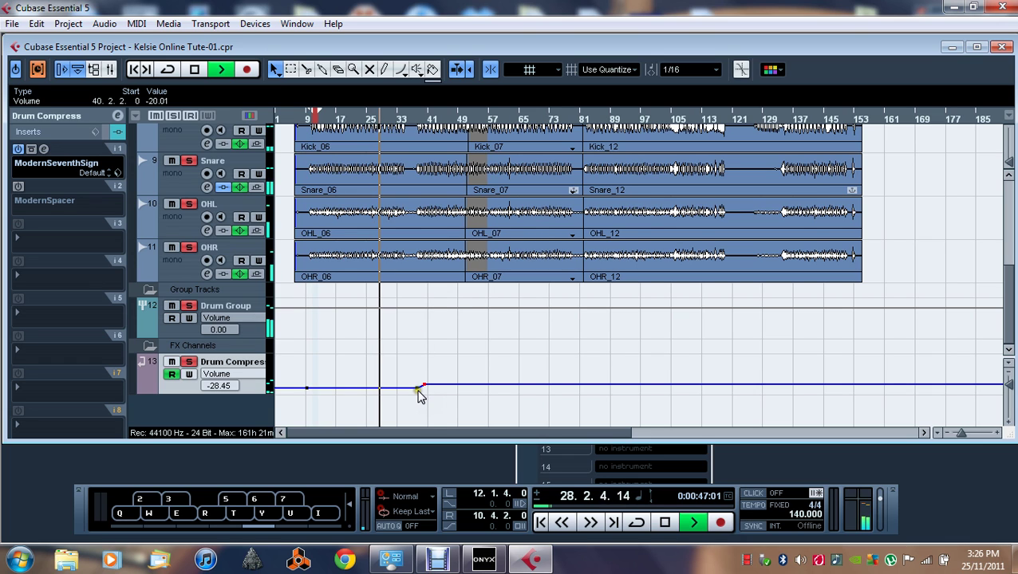
drag(423, 386, 306, 393)
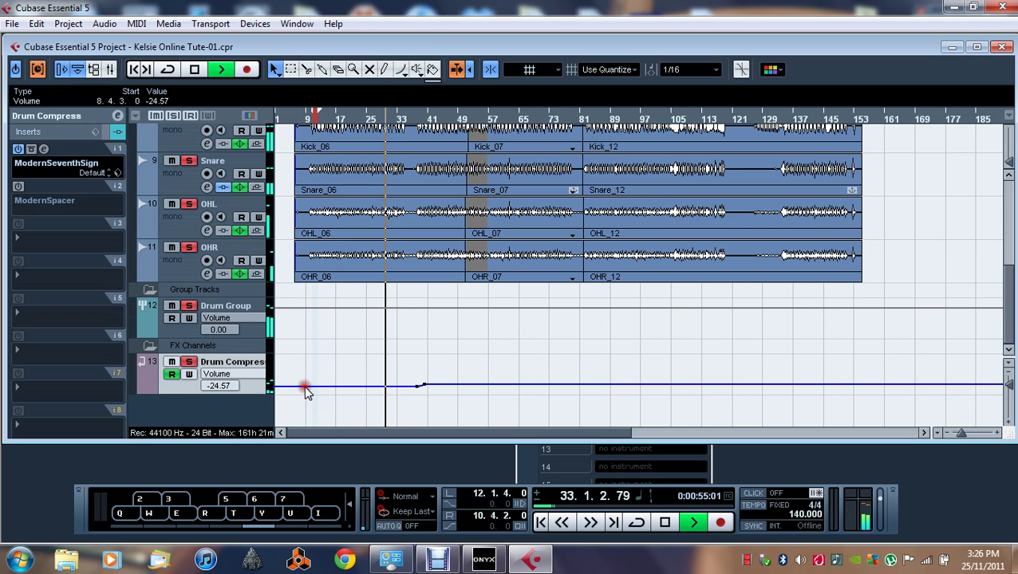
click(419, 387)
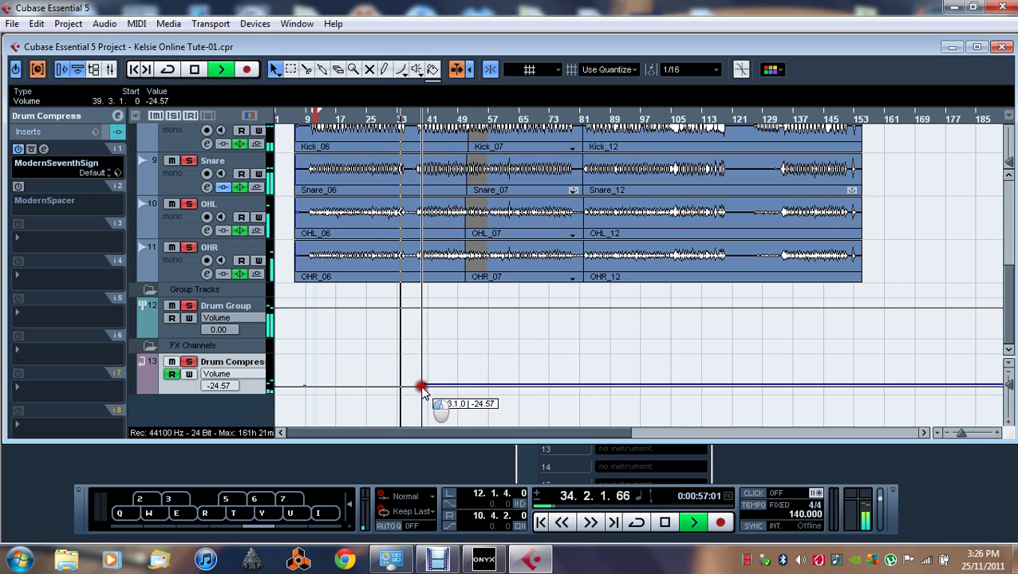
drag(422, 387, 422, 382)
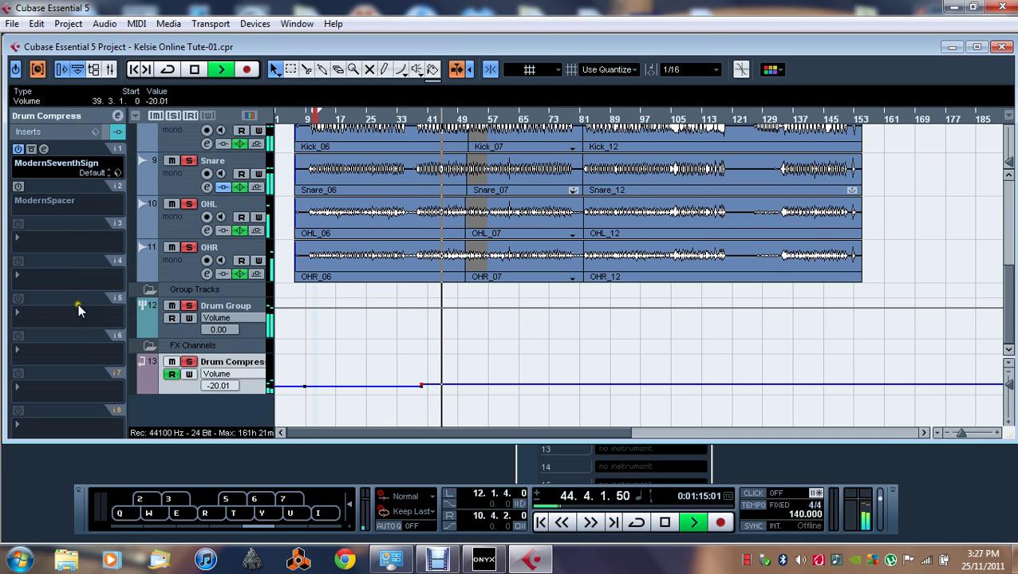
- Solo the Acoustic Mic, Pro 53 and BASS tracks so they play along with the drums
scroll(75, 330, up, 3)
scroll(75, 331, up, 1)
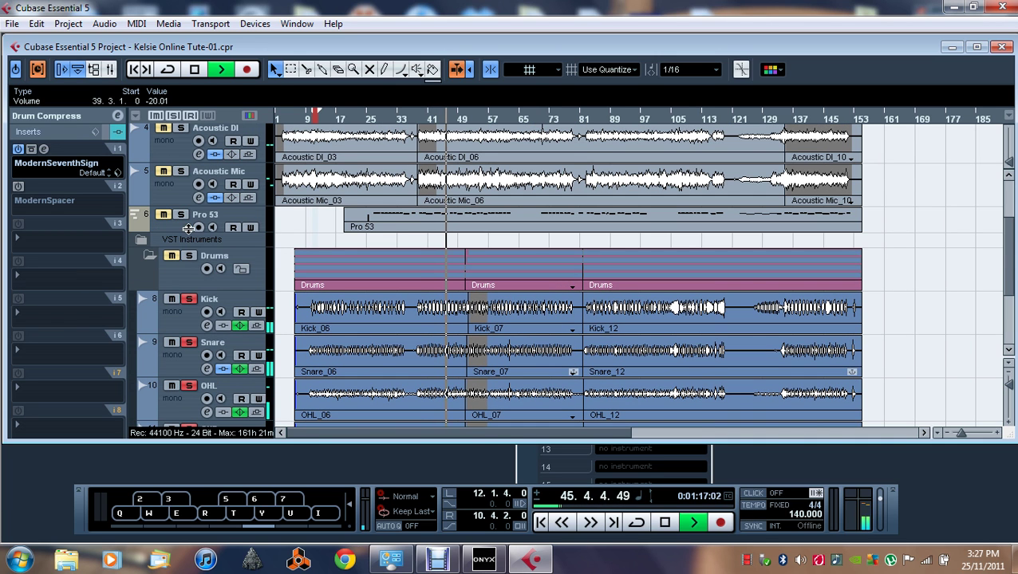
click(163, 171)
click(180, 170)
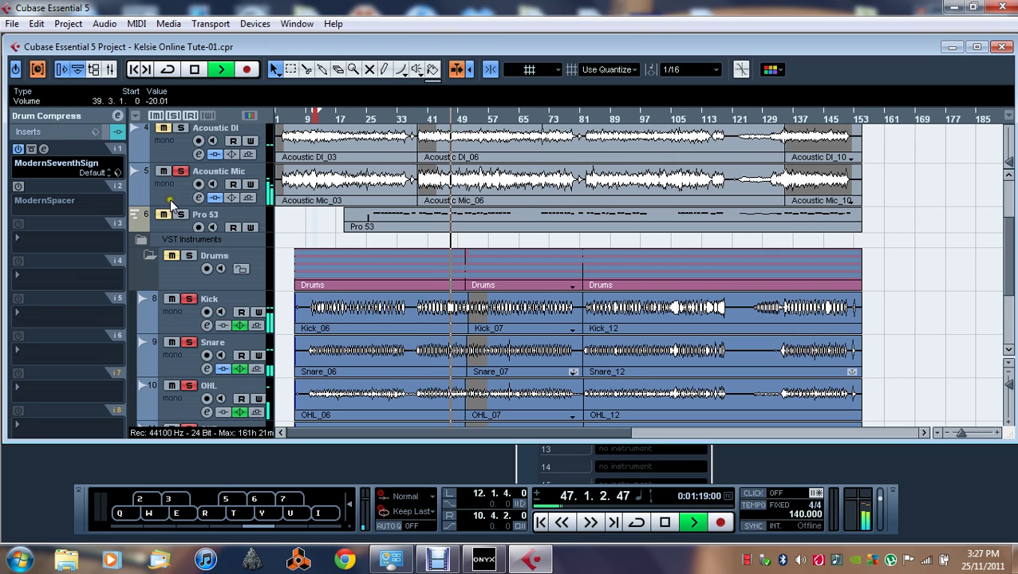
scroll(166, 208, up, 3)
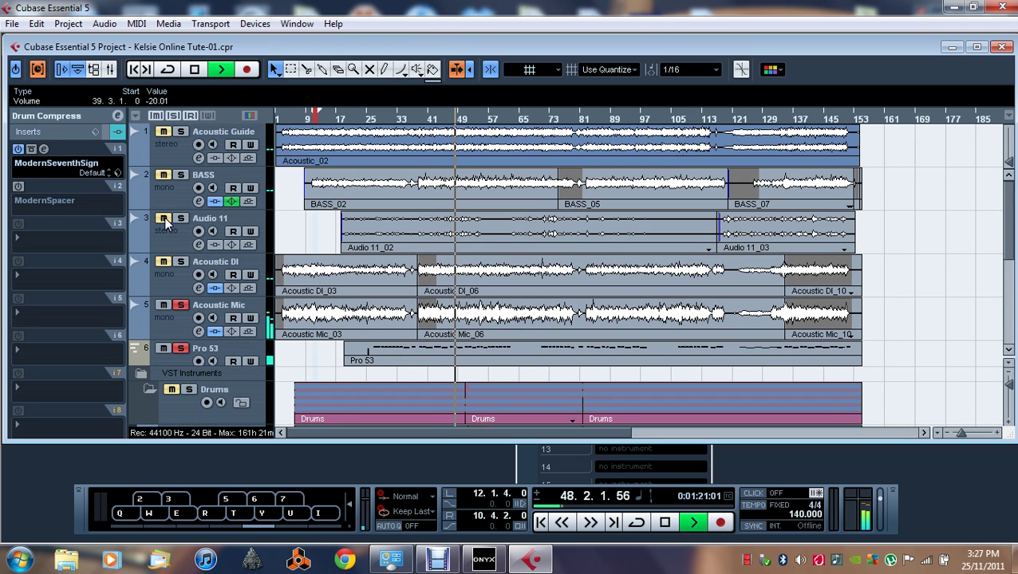
scroll(162, 295, down, 1)
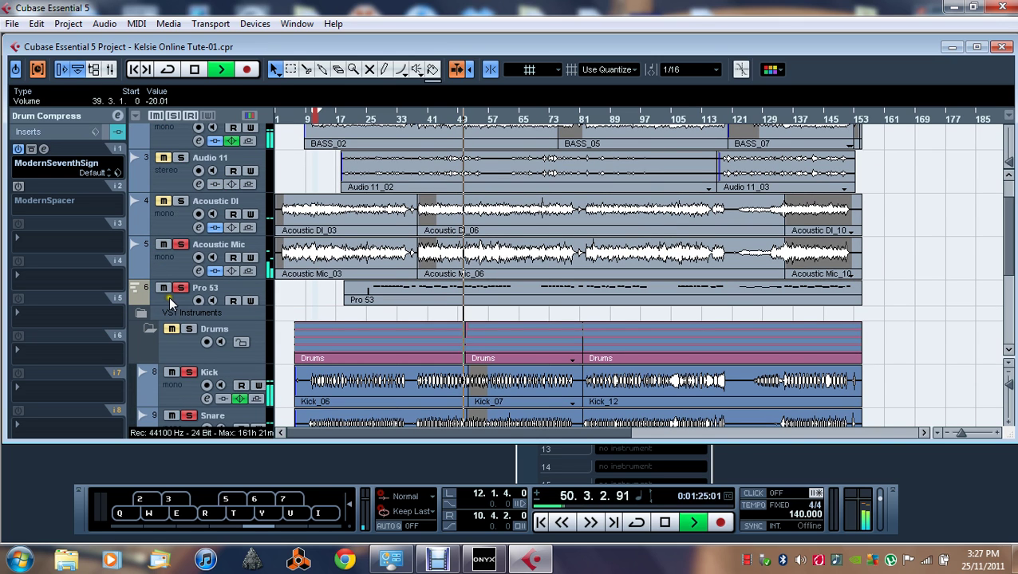
scroll(169, 297, down, 1)
- Switch on the Pro-53 instrument in the VST Instruments rack and close the rack
click(255, 23)
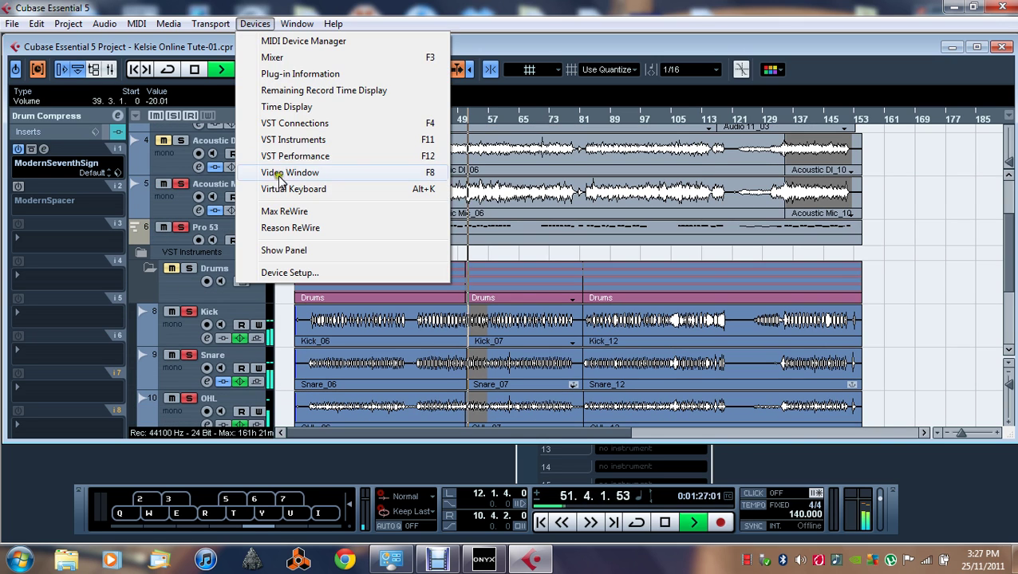
click(283, 141)
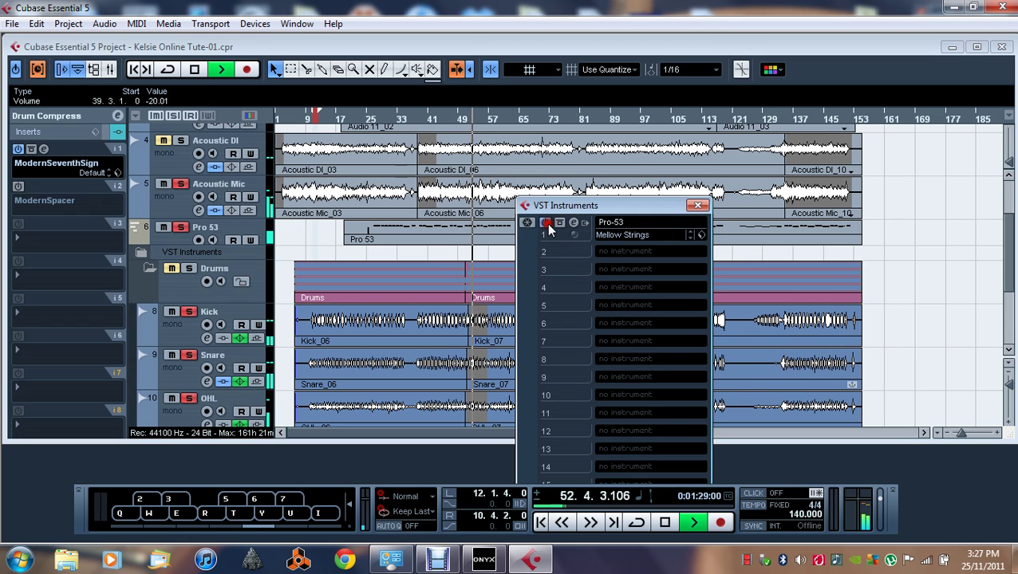
click(698, 206)
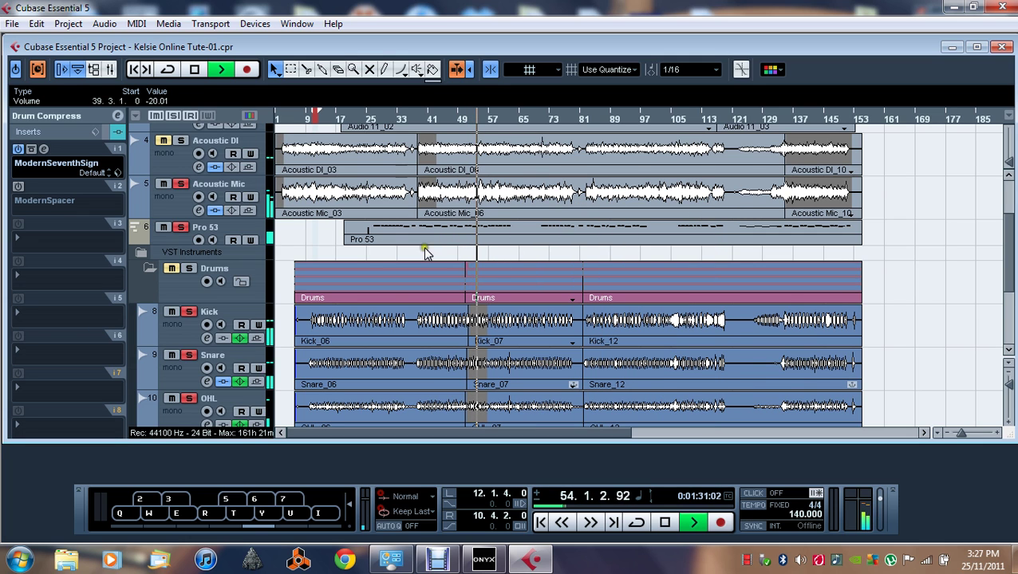
- Add points at bar 56 to the Drum Compress volume automation, dropping the level to about -30.77
scroll(379, 249, down, 3)
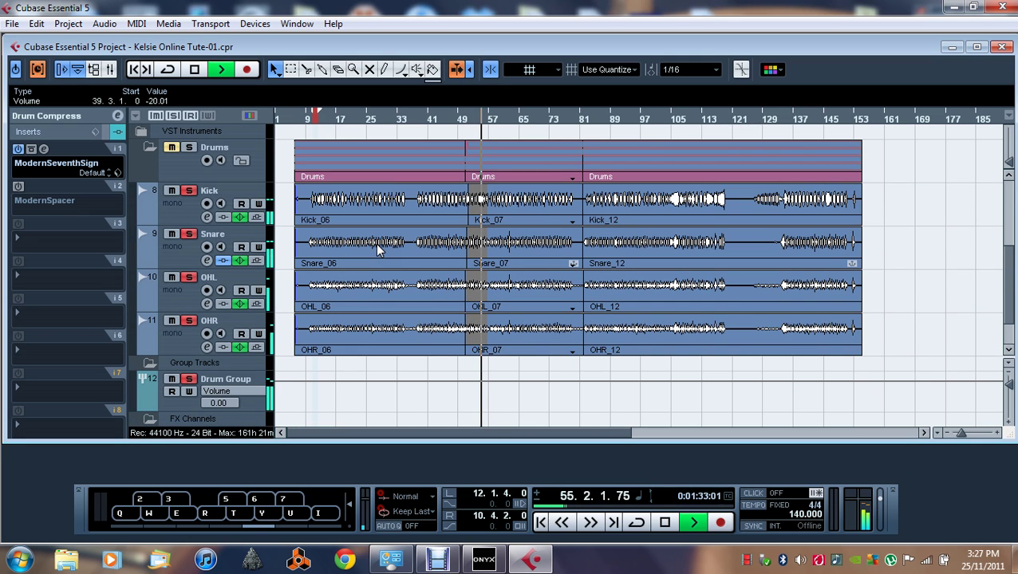
scroll(377, 264, down, 2)
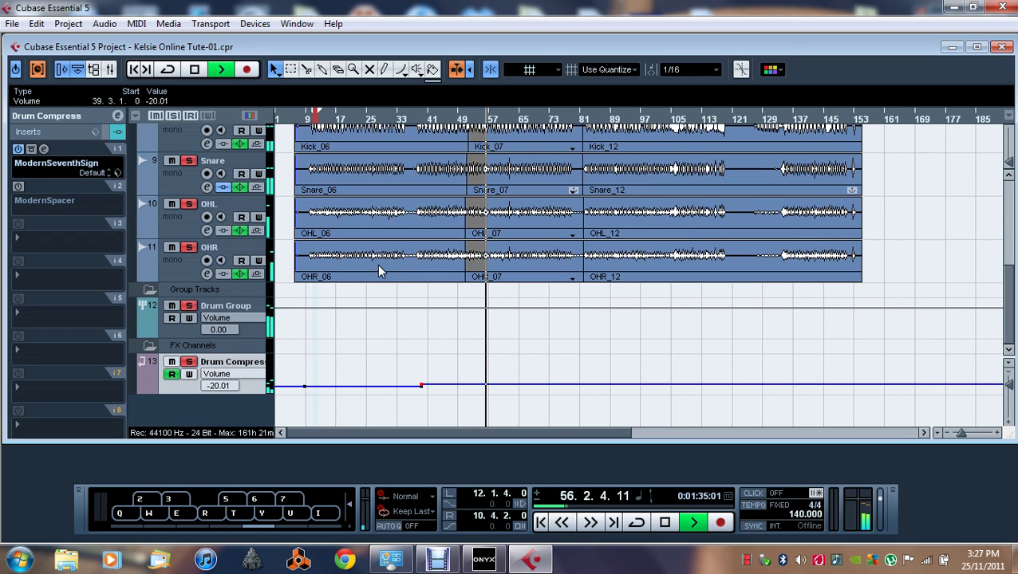
click(486, 387)
drag(491, 386, 486, 394)
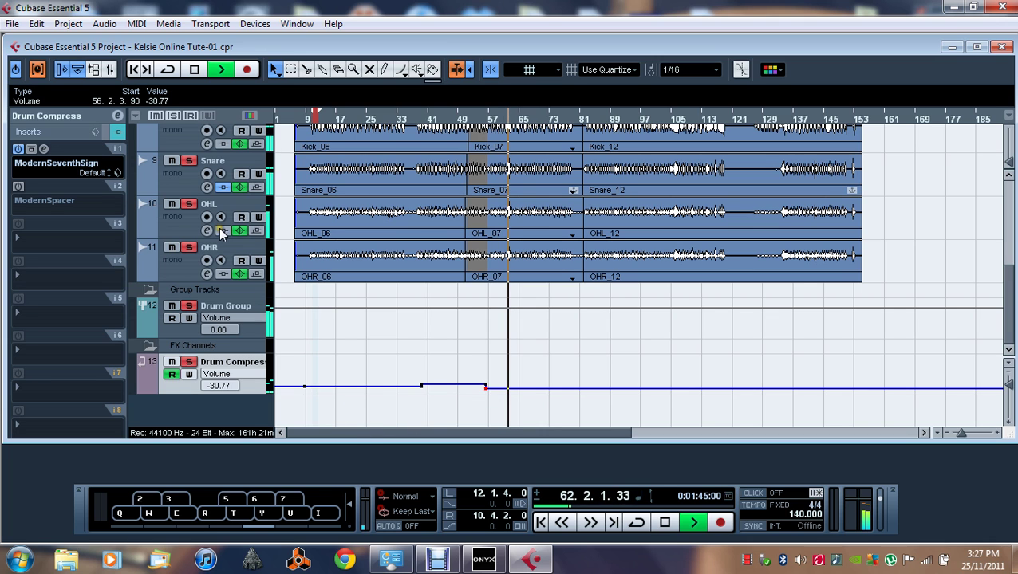
- Lower the Acoustic Mic track's volume to about -13.43 and select the Pro 53 track
scroll(214, 264, up, 4)
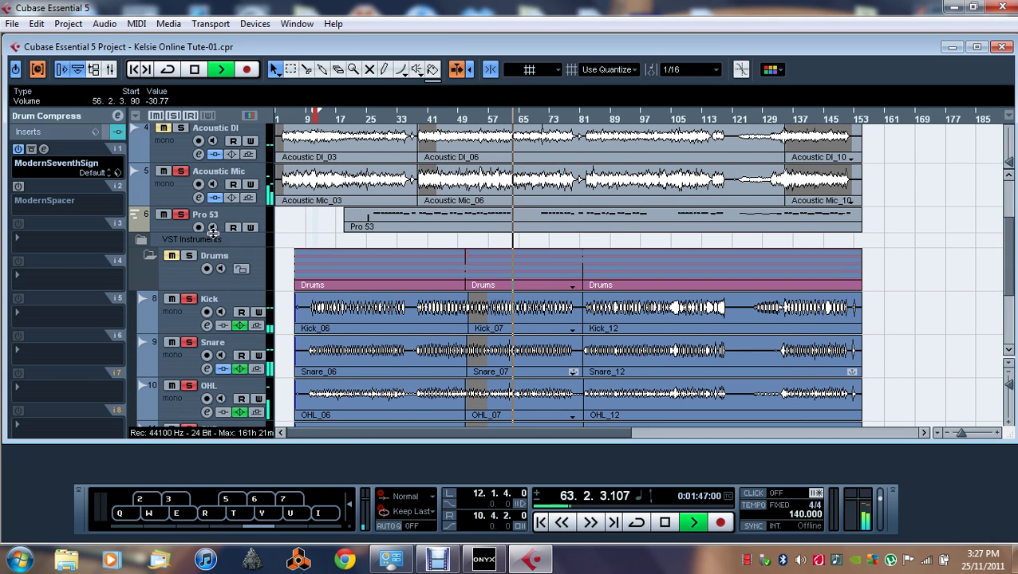
click(87, 116)
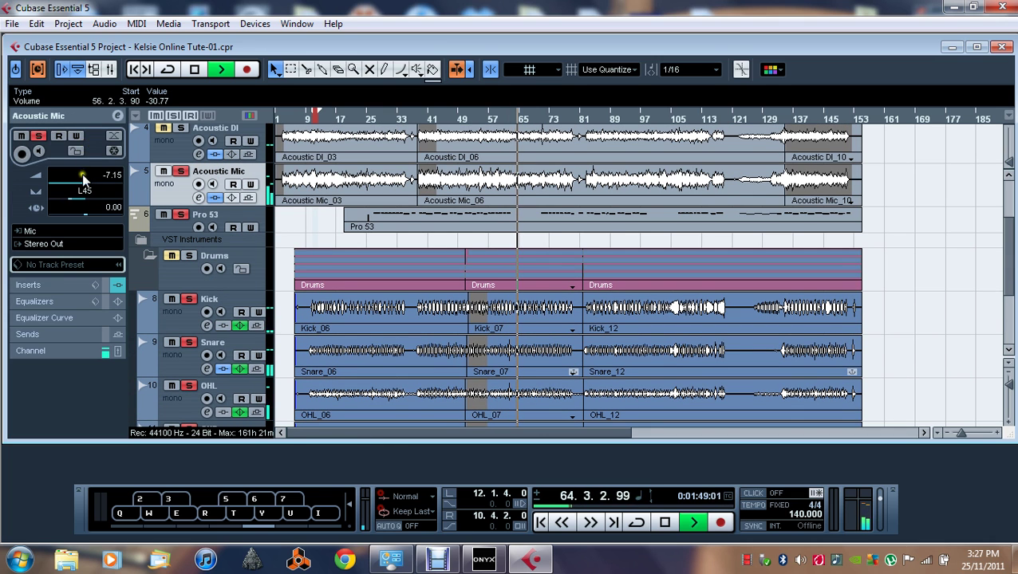
drag(85, 188, 77, 186)
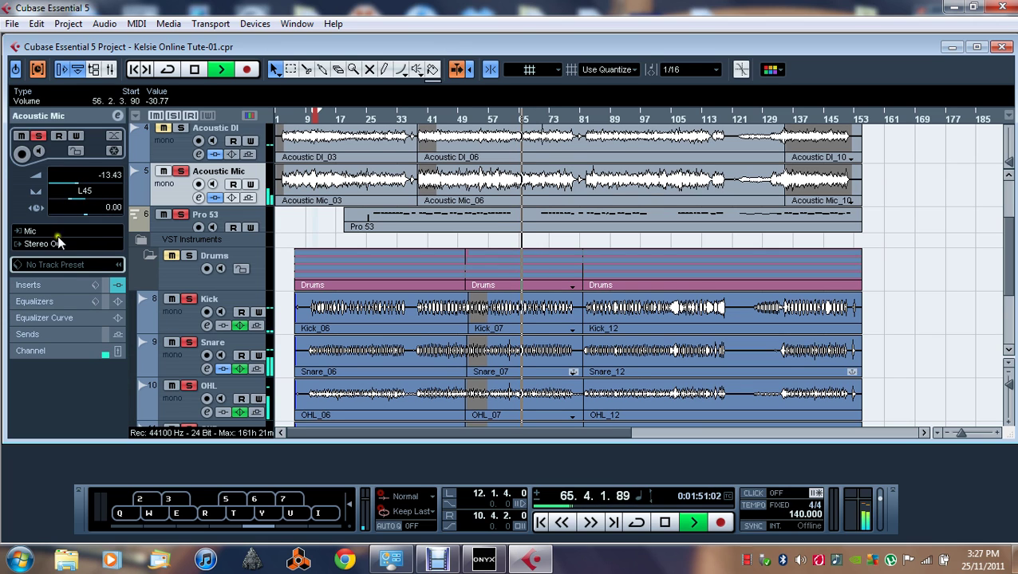
click(180, 223)
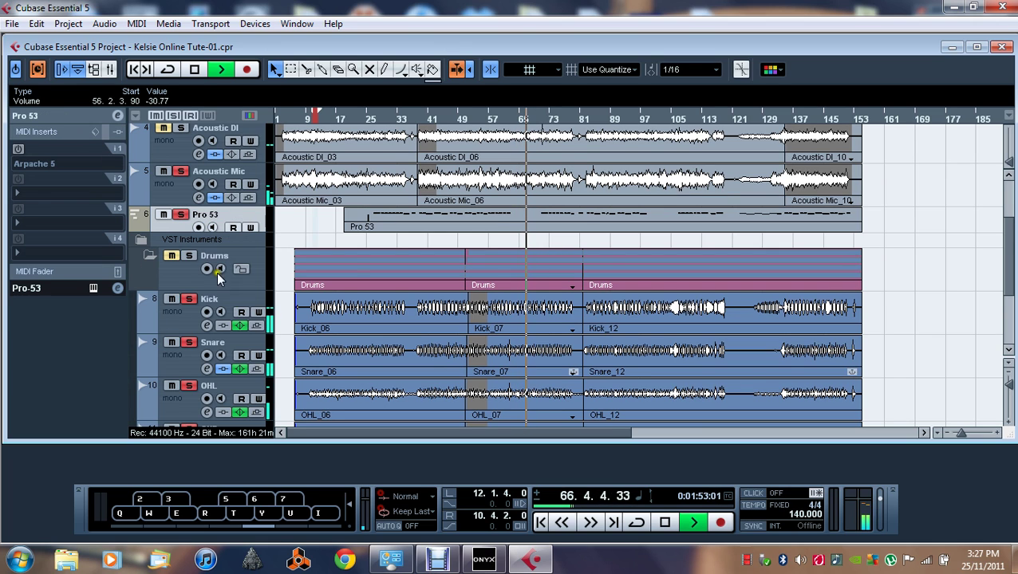
scroll(273, 207, down, 3)
scroll(273, 207, up, 5)
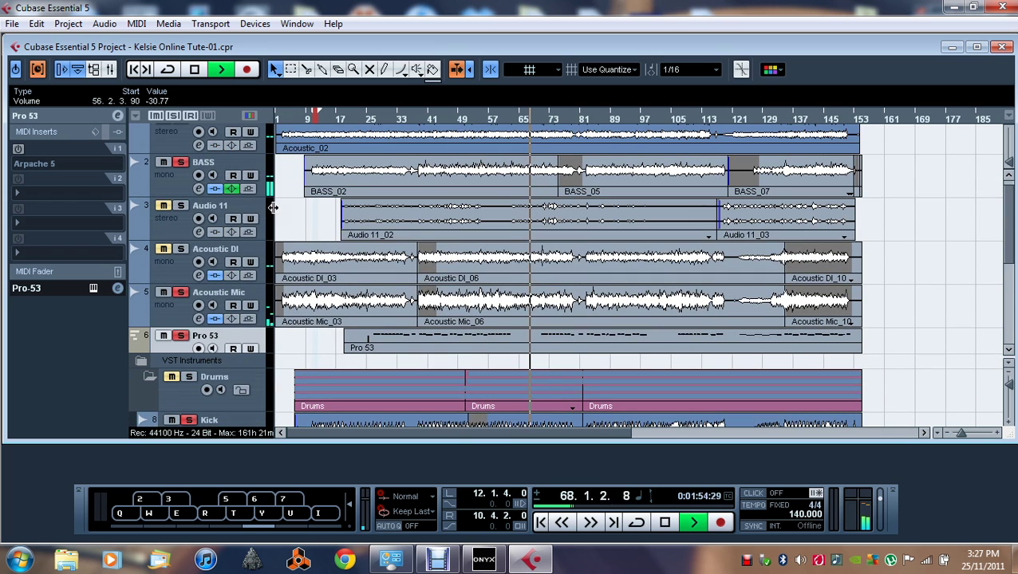
- Lower the BASS track's volume to about -2.47
click(148, 178)
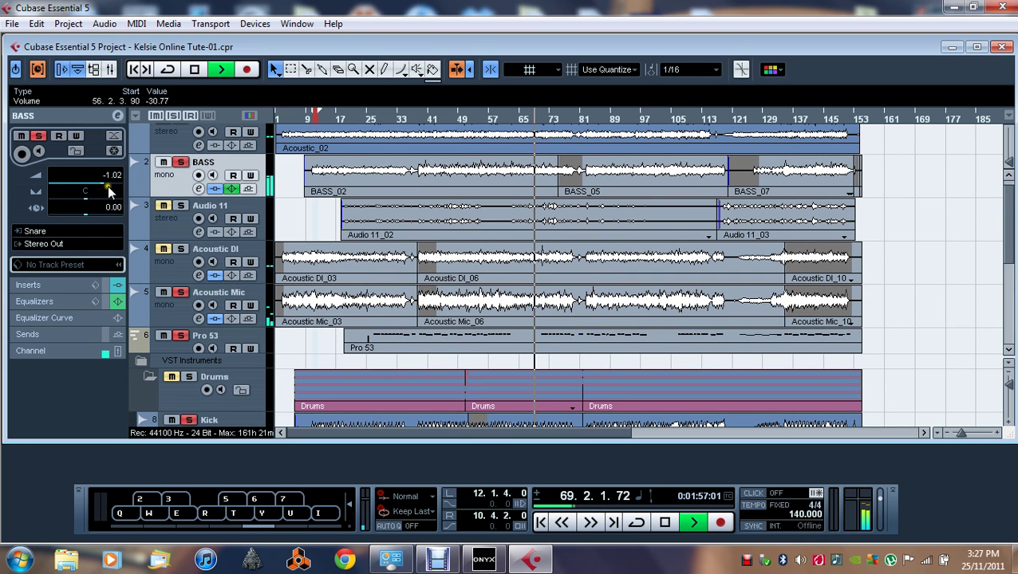
drag(108, 185, 99, 182)
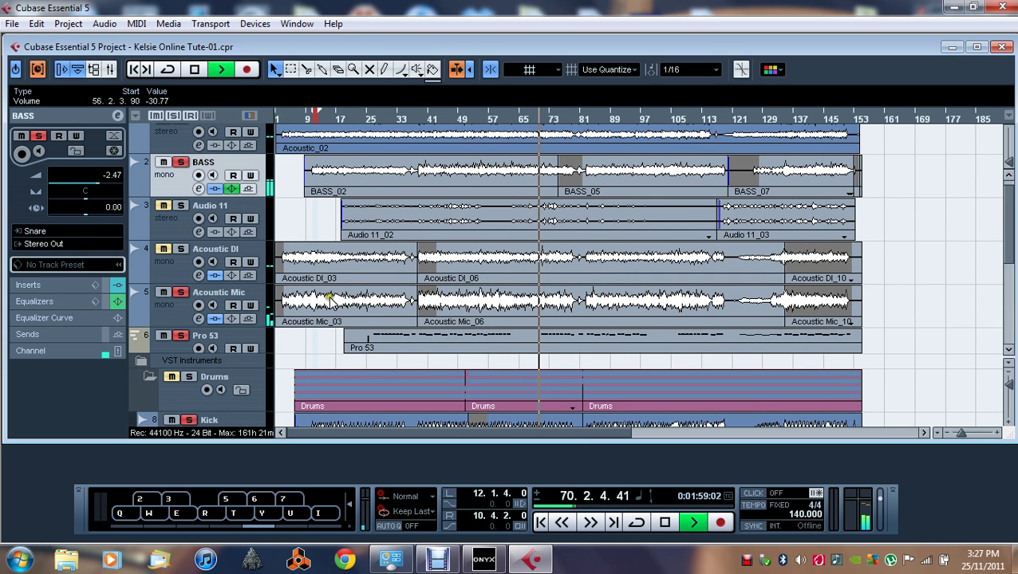
- Replay the chorus section before bar 56 and compare Drum Compress with its inserts bypassed and active
scroll(329, 296, down, 4)
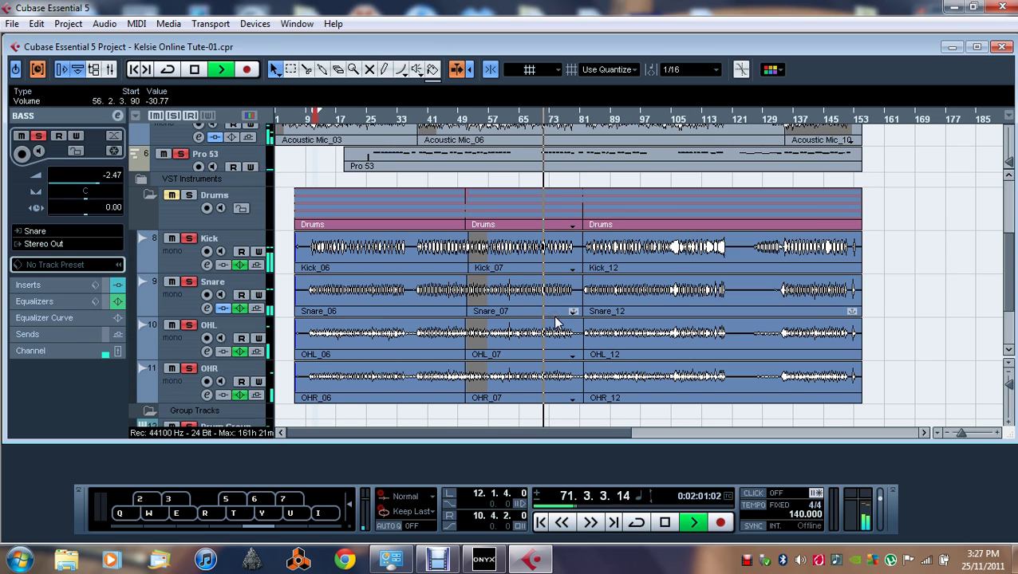
scroll(557, 322, down, 3)
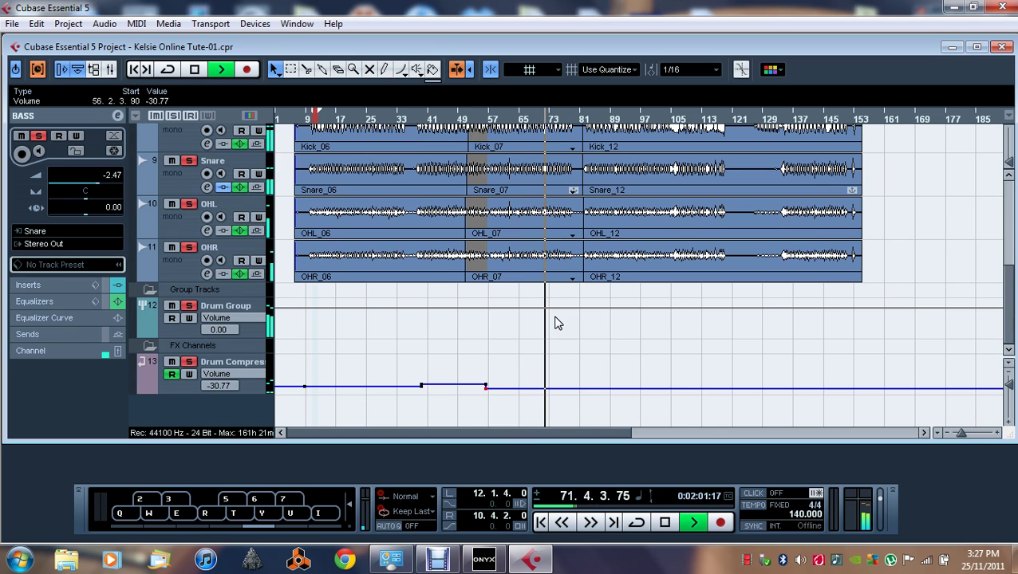
click(419, 120)
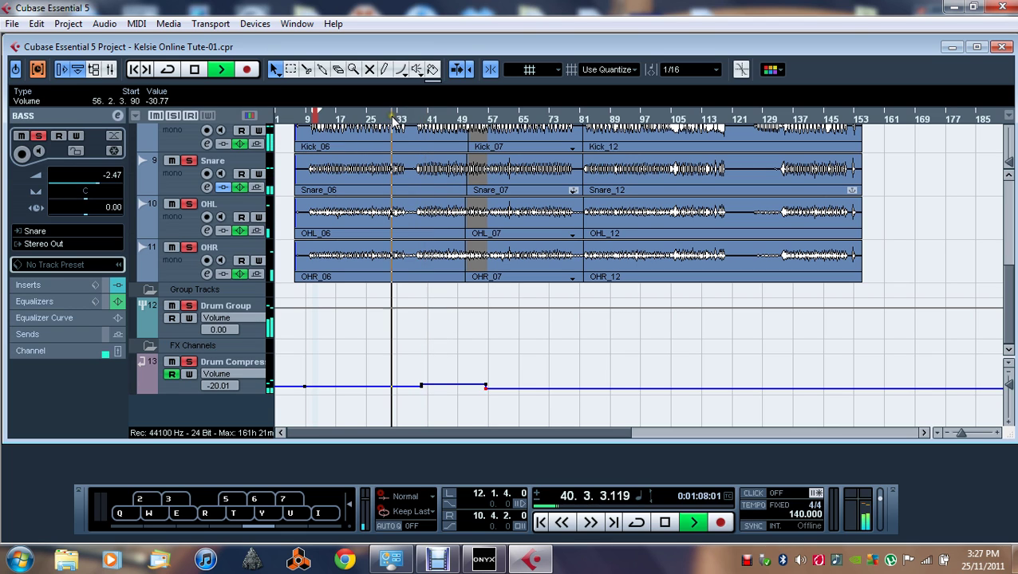
click(395, 120)
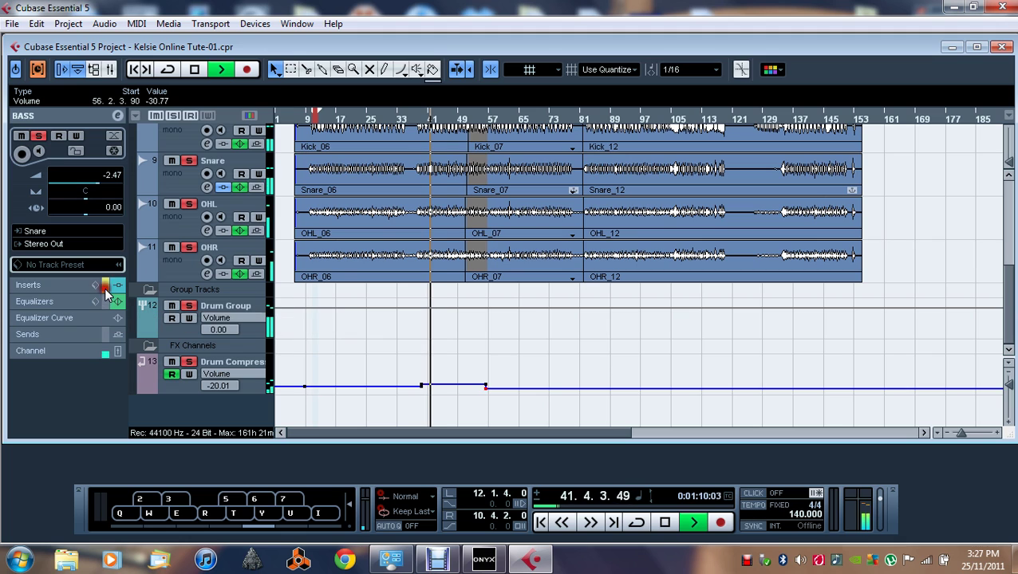
click(213, 363)
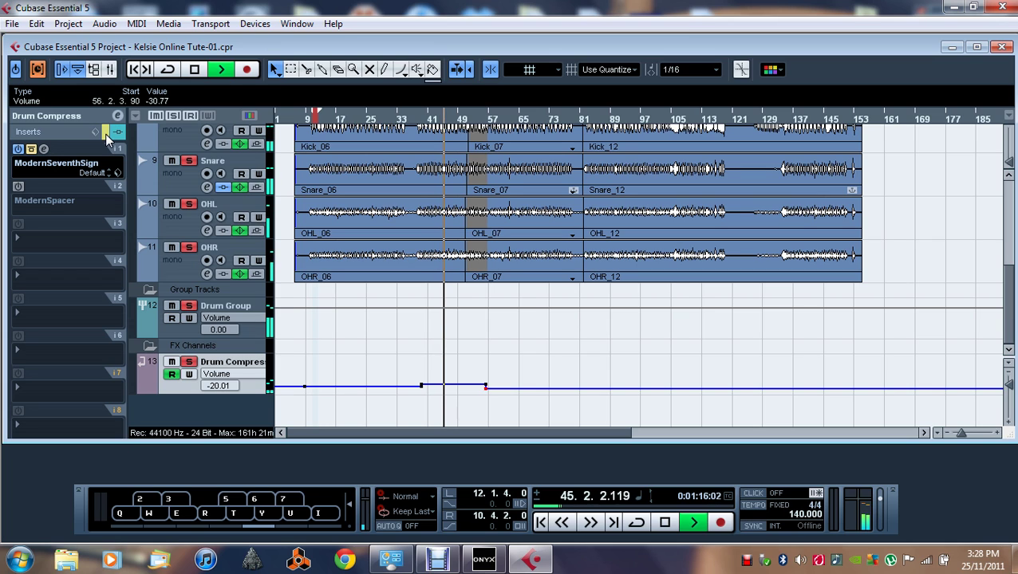
click(105, 133)
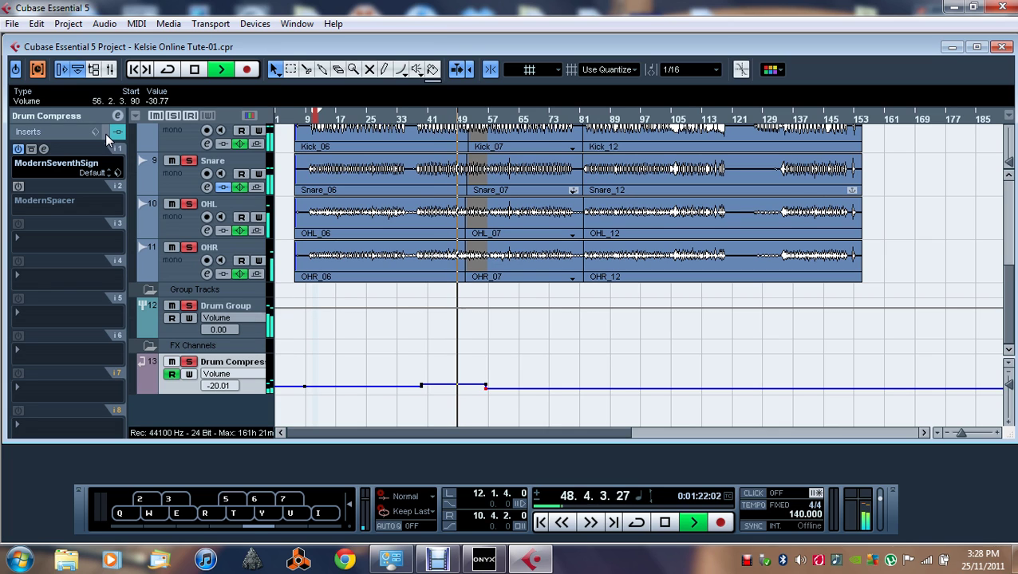
- Stop playback, shift ModernSeventhSign and ModernSpacer down one insert slot, and load ModernBlackDragon into slot 1 of Drum Compress
key(space)
drag(121, 189, 120, 233)
drag(116, 150, 116, 197)
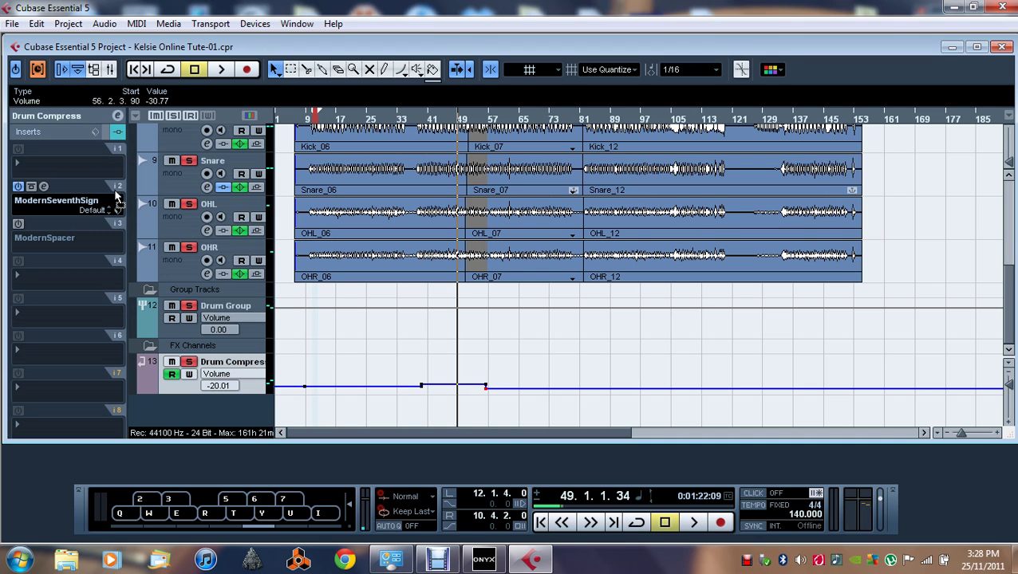
click(68, 180)
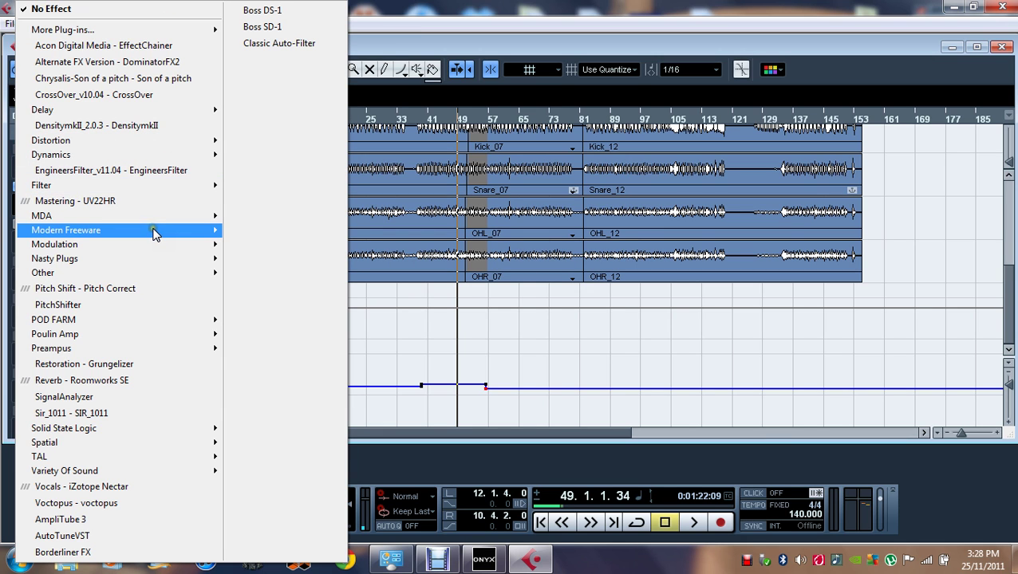
mouse_move(155, 230)
click(303, 237)
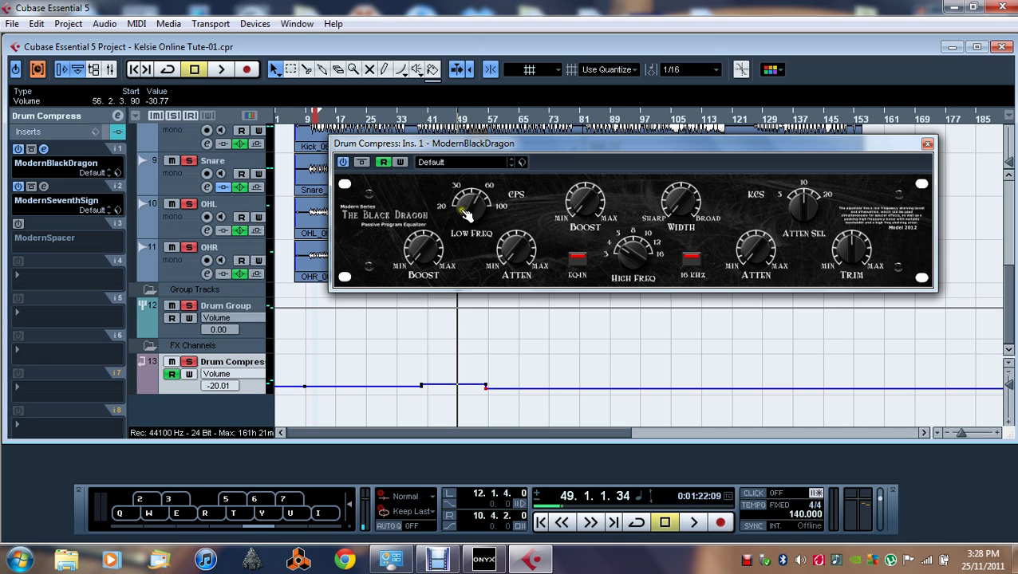
- Lower the Drum Group's volume to minus infinity
click(219, 297)
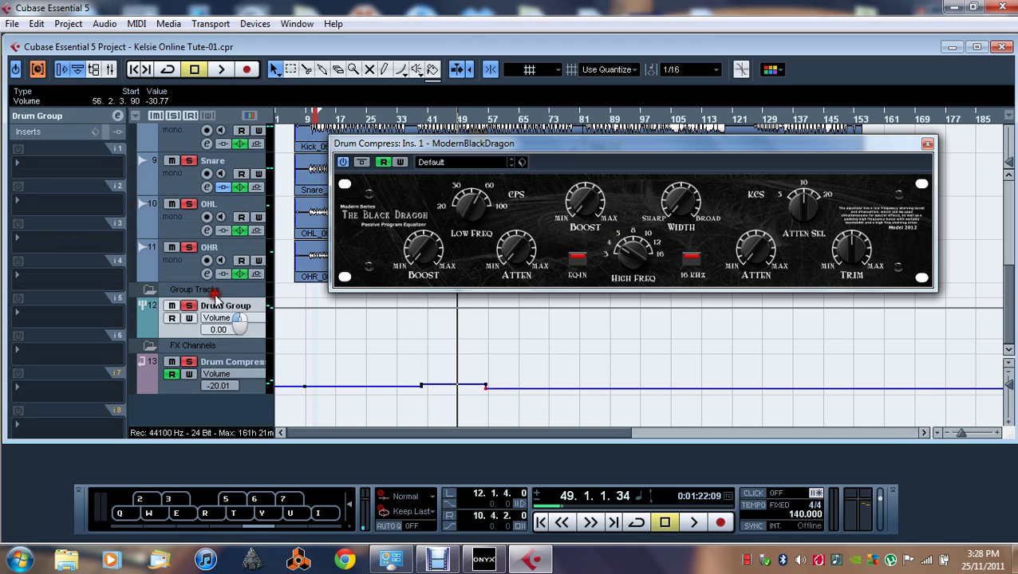
click(76, 119)
drag(111, 190, 3, 194)
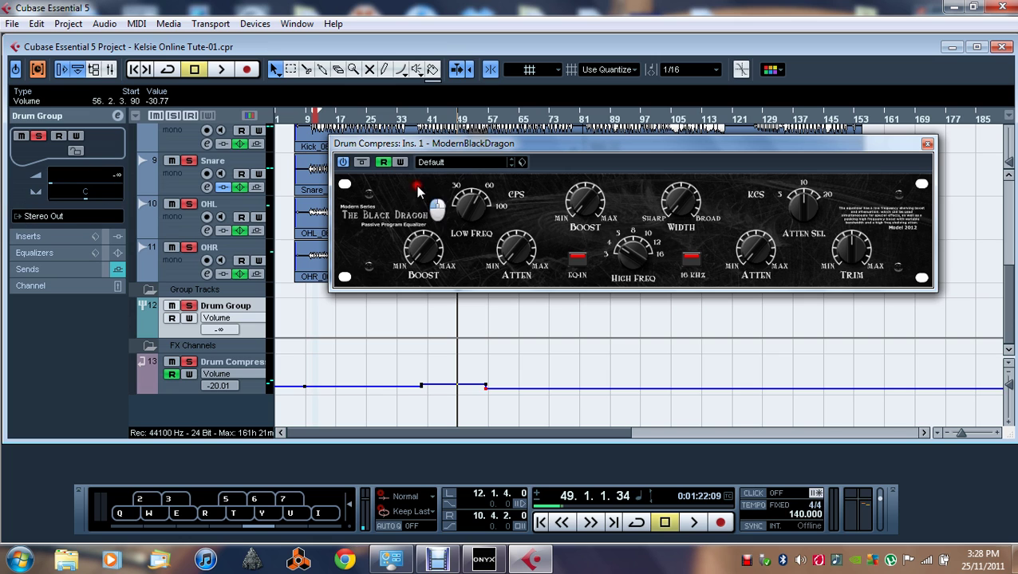
- Restart playback from about bar 42 and unsolo the Pro 53 and Acoustic Mic tracks
drag(461, 140, 460, 211)
click(436, 121)
key(space)
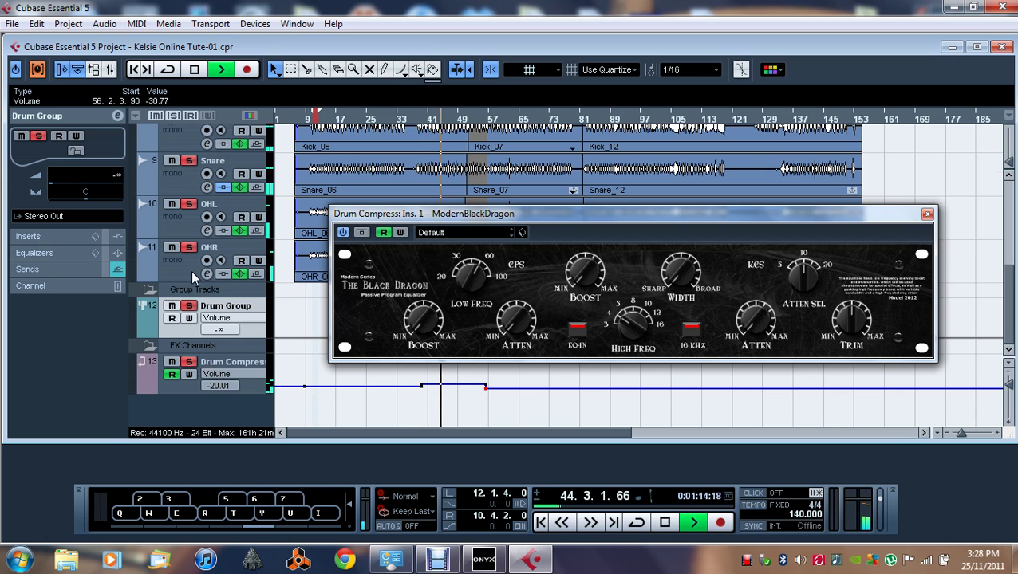
scroll(191, 270, up, 3)
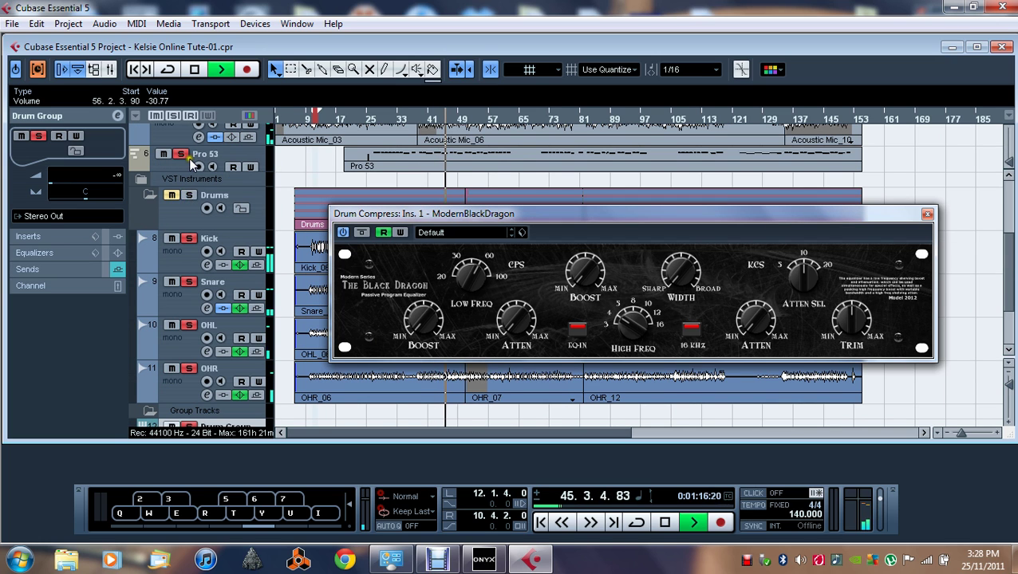
scroll(188, 159, up, 3)
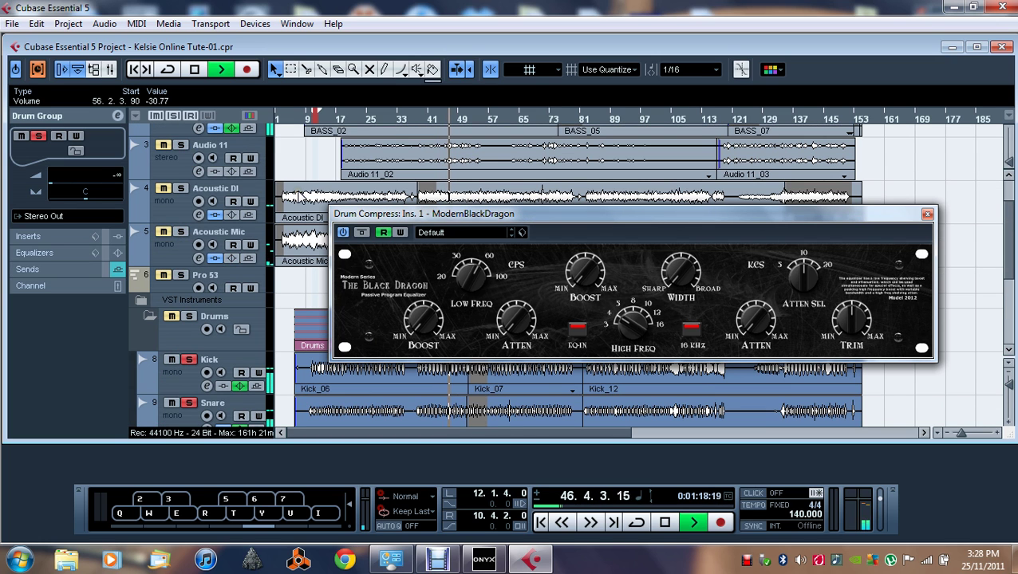
scroll(301, 197, up, 2)
scroll(210, 260, down, 9)
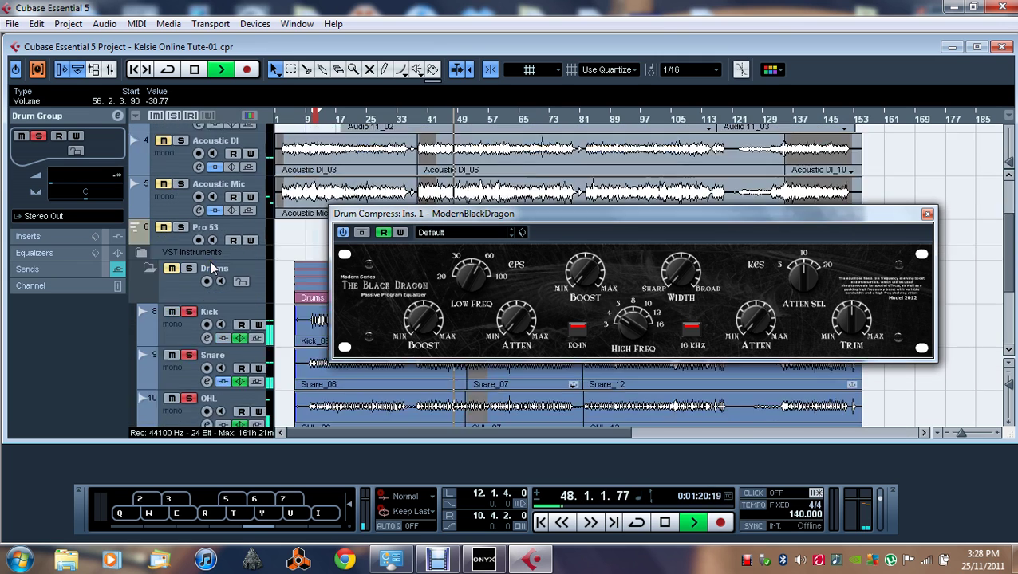
- Disable automation reading on Drum Compress and raise its volume to about -3.67
click(221, 365)
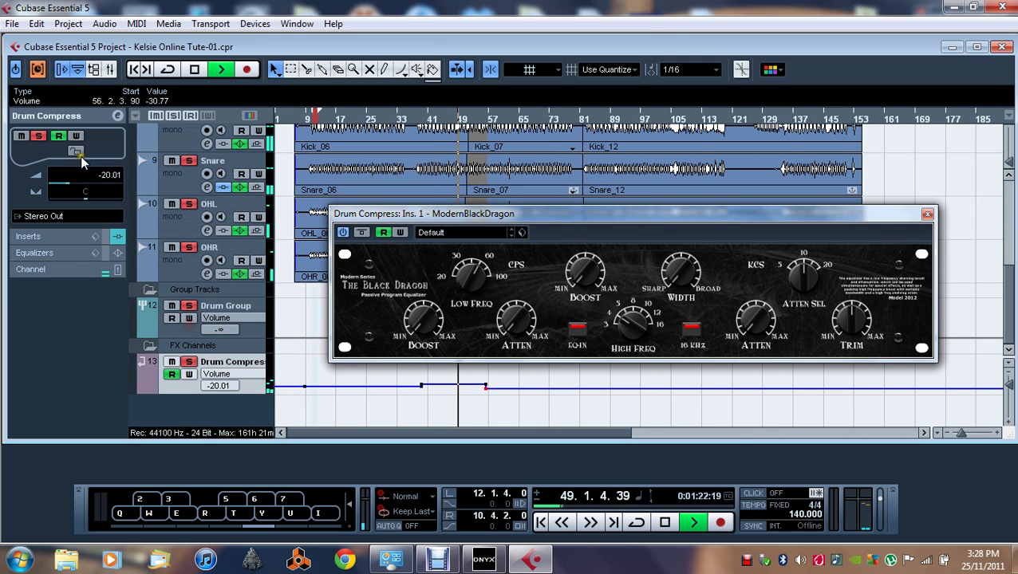
click(180, 374)
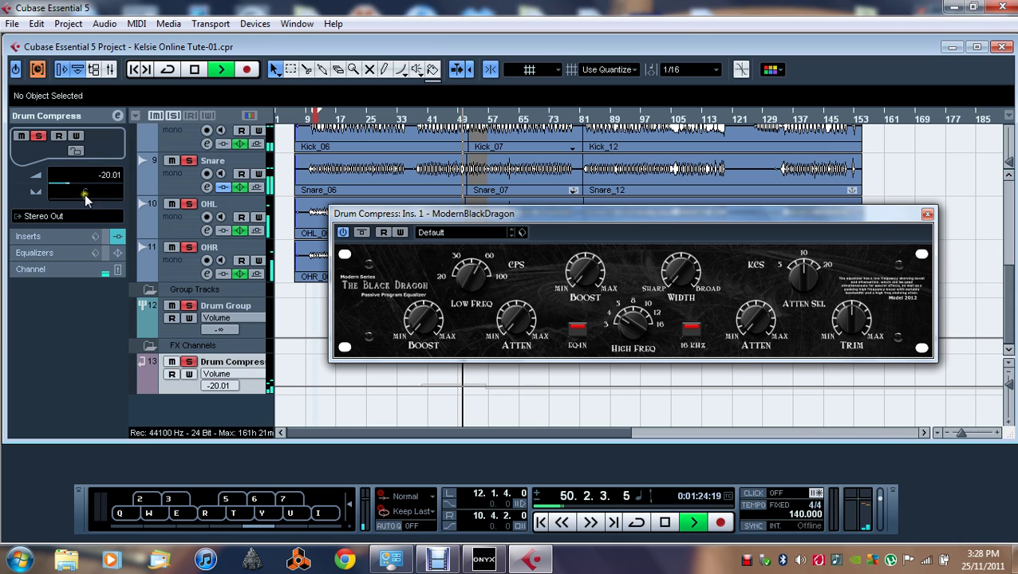
mouse_move(86, 198)
mouse_down()
mouse_move(100, 207)
mouse_move(94, 185)
mouse_up()
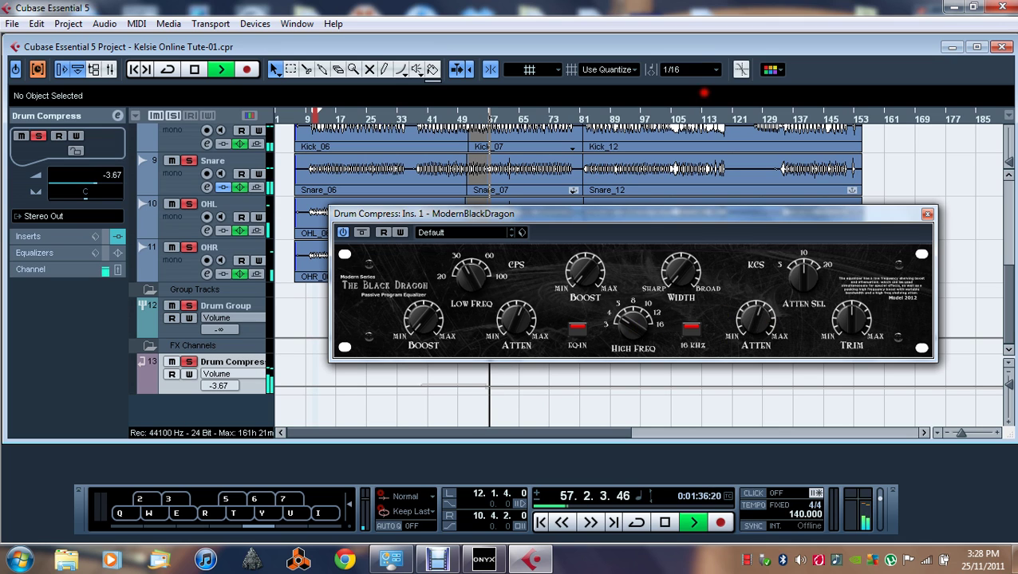
- Adjust the low and high attenuation in ModernBlackDragon by ear, turning the high-frequency attenuation up past its midpoint
drag(756, 319, 762, 318)
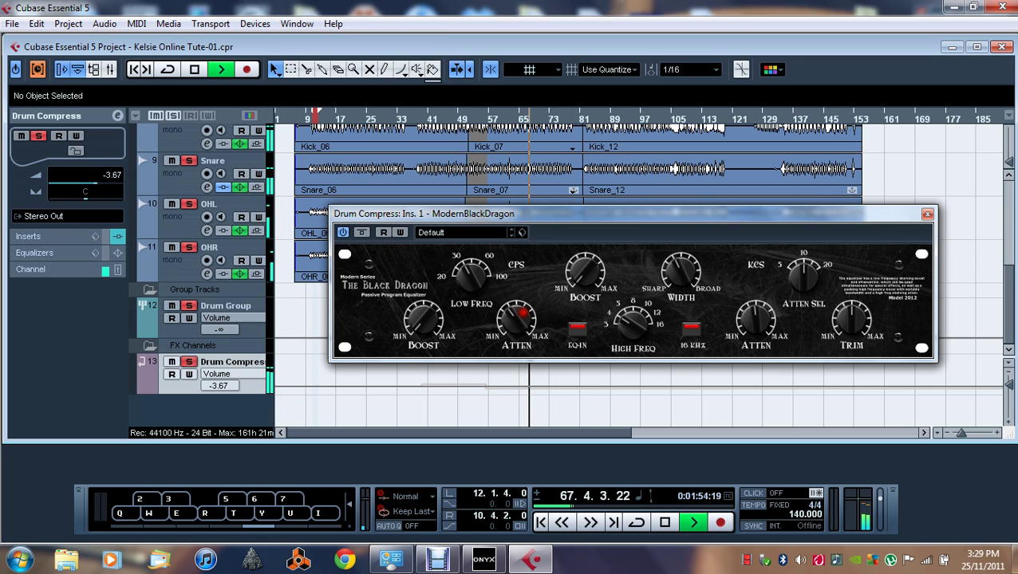
drag(528, 329, 530, 330)
drag(754, 319, 757, 252)
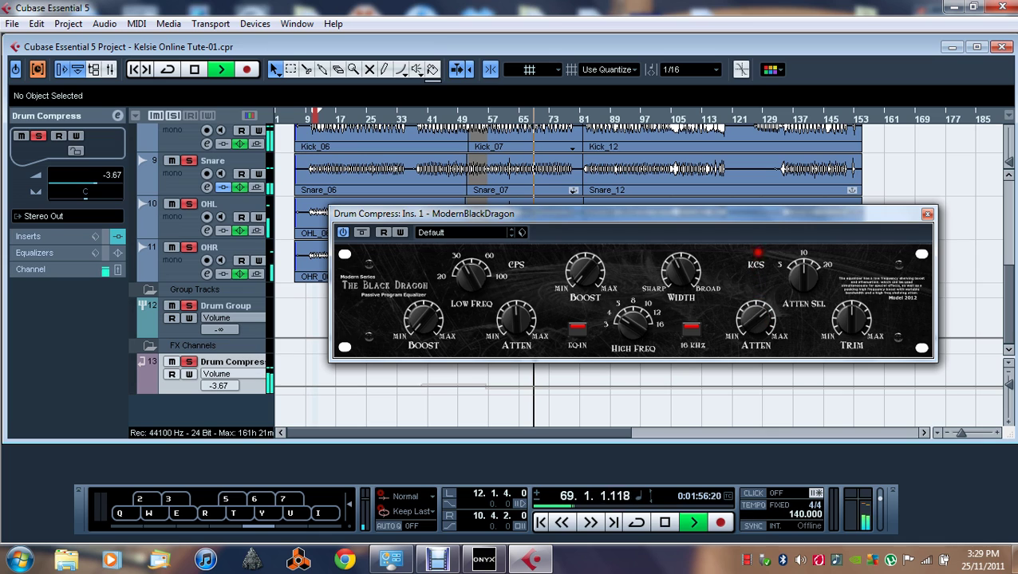
mouse_move(642, 329)
mouse_down()
mouse_move(651, 404)
mouse_move(645, 330)
mouse_up()
drag(765, 316, 766, 317)
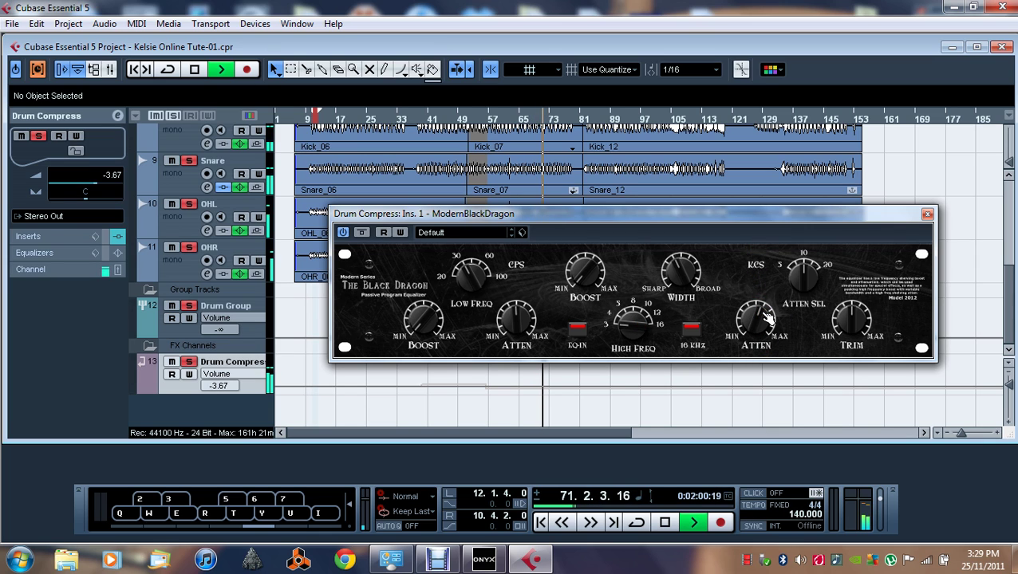
drag(508, 327, 509, 329)
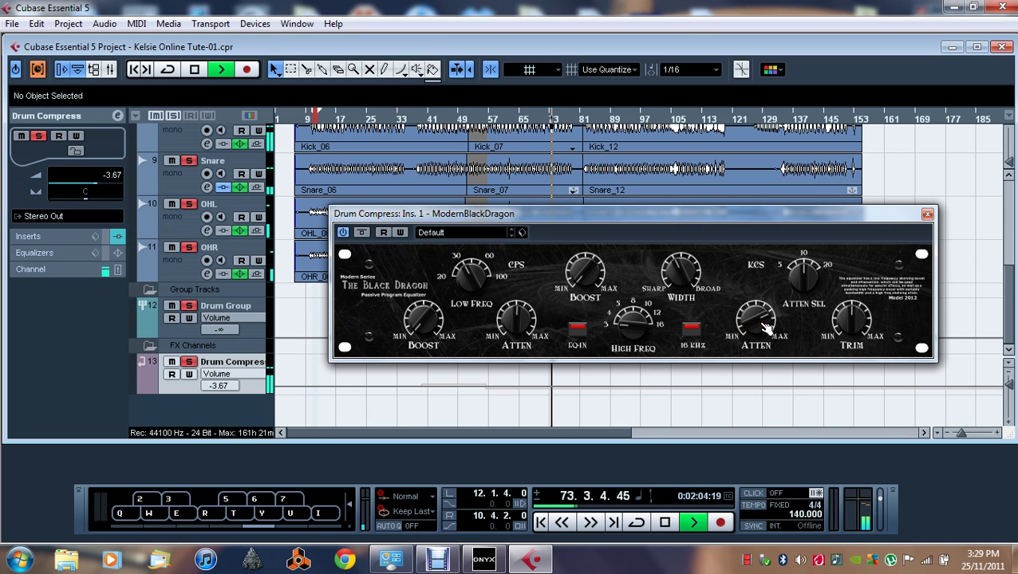
- Move ModernSpacer to insert slot 4 and try ModernBlackDragon in slot 3 after ModernSeventhSign before returning it to slot 1
click(49, 234)
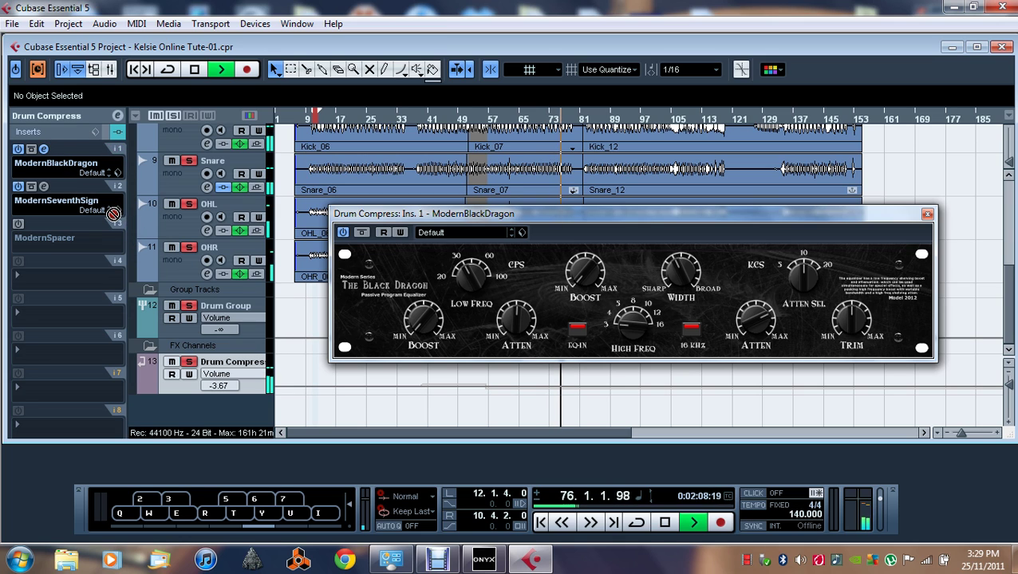
drag(113, 170, 122, 228)
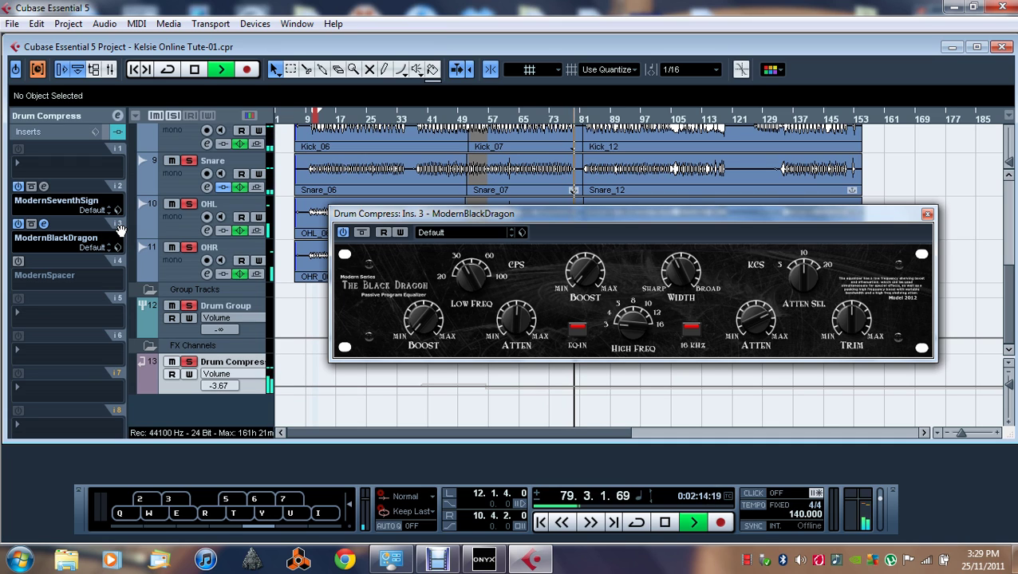
drag(119, 229, 118, 171)
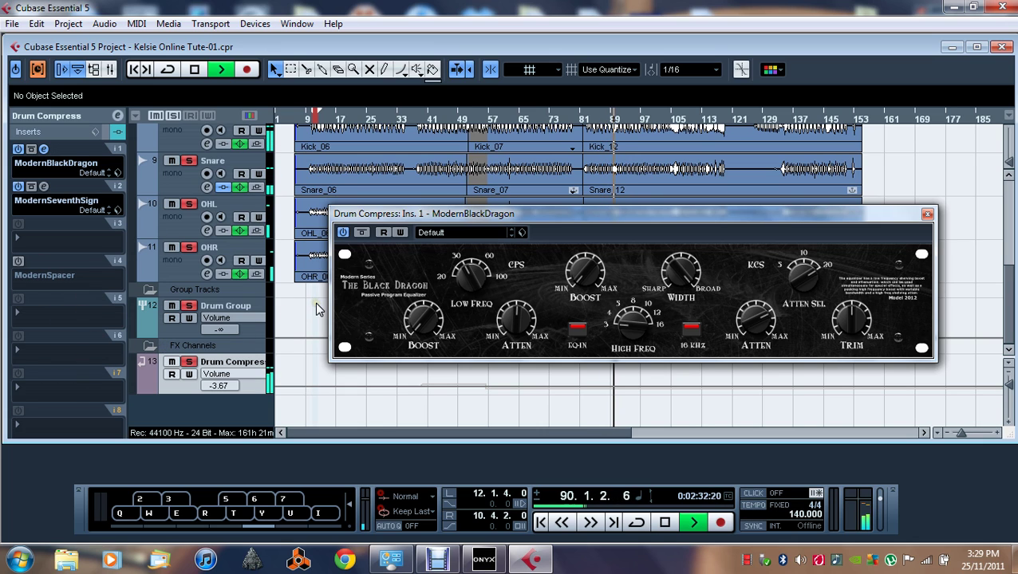
- Stop playback and close the ModernBlackDragon window
key(space)
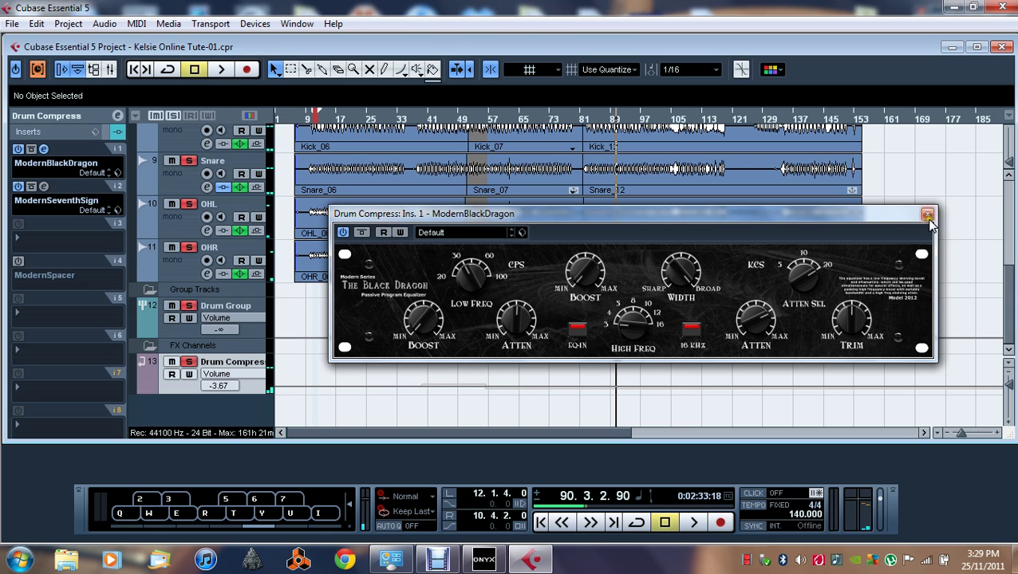
click(926, 216)
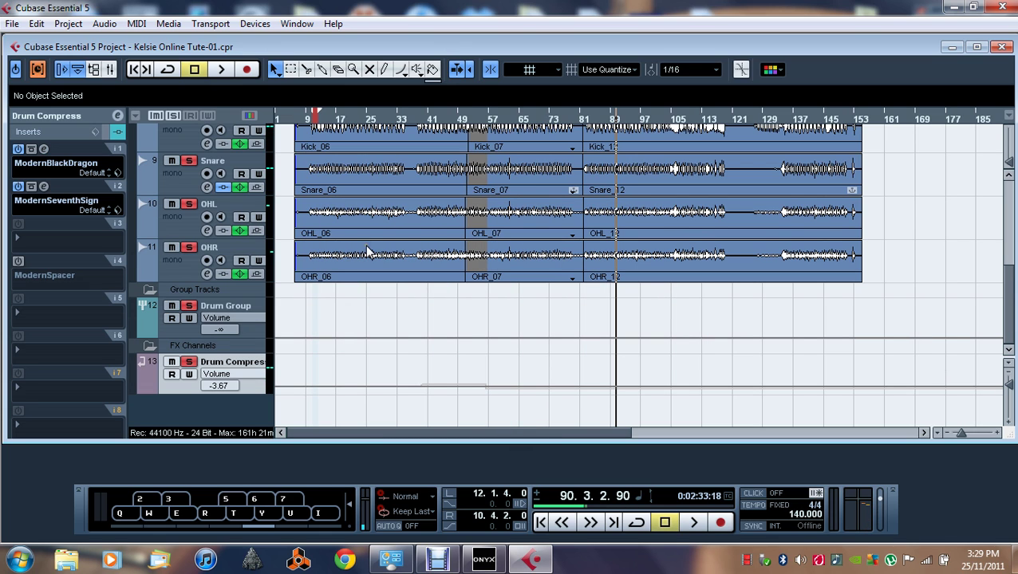
scroll(317, 323, up, 2)
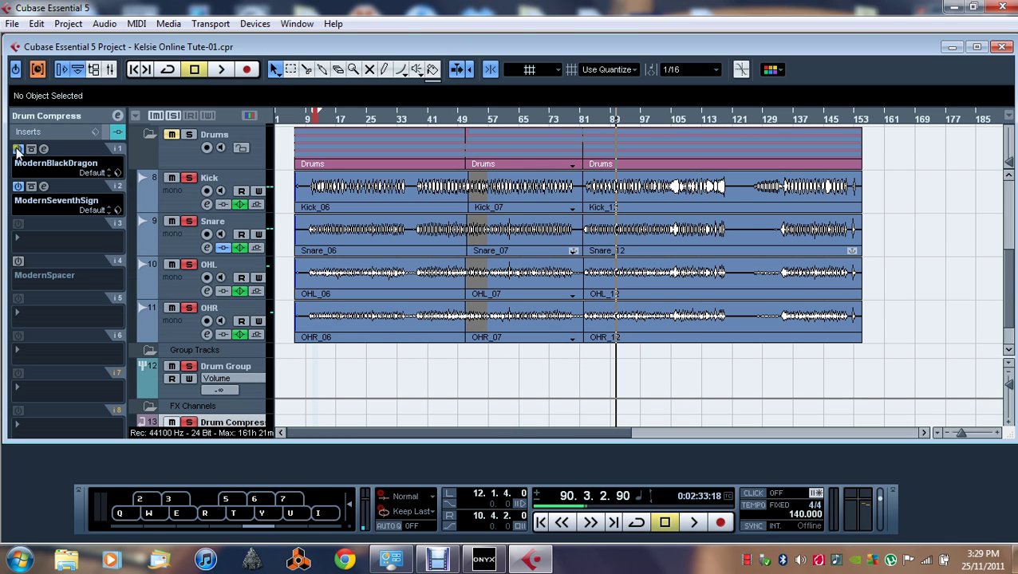